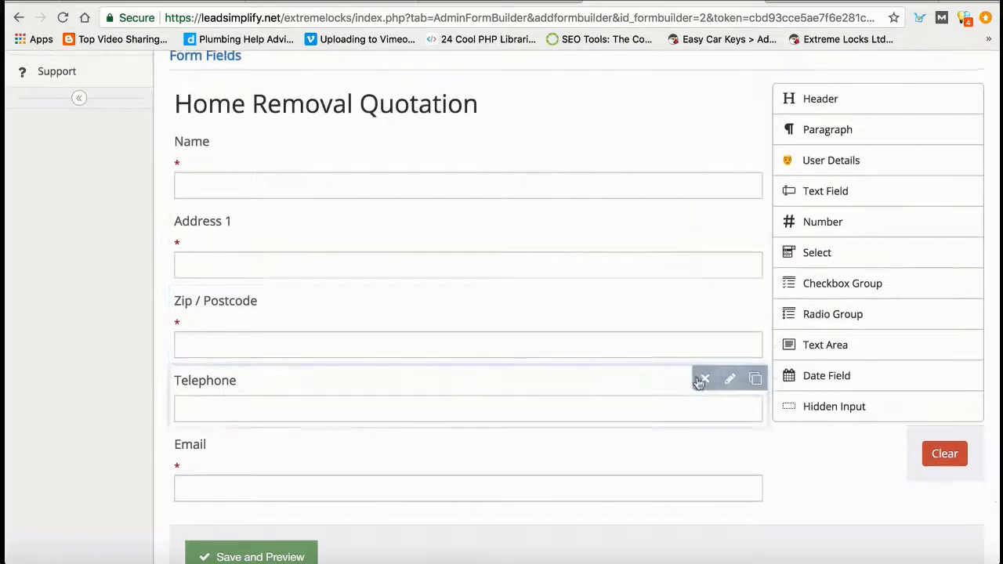
# Make the Telephone field required
pyautogui.click(730, 381)
pyautogui.click(294, 416)
pyautogui.scroll(-6, 600, 381)
pyautogui.click(466, 294)
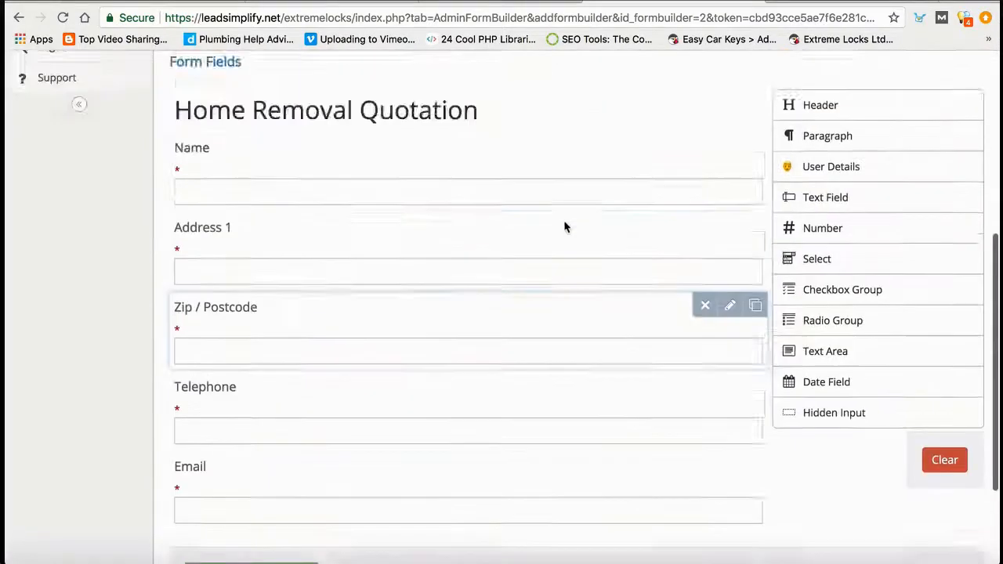
# Add a text area labelled Quotation Details below Email, then save and preview the form
pyautogui.scroll(-3, 718, 255)
pyautogui.moveTo(822, 233); pyautogui.dragTo(489, 419)
pyautogui.click(730, 400)
pyautogui.moveTo(298, 471); pyautogui.dragTo(350, 470)
pyautogui.write('Quotation Details')
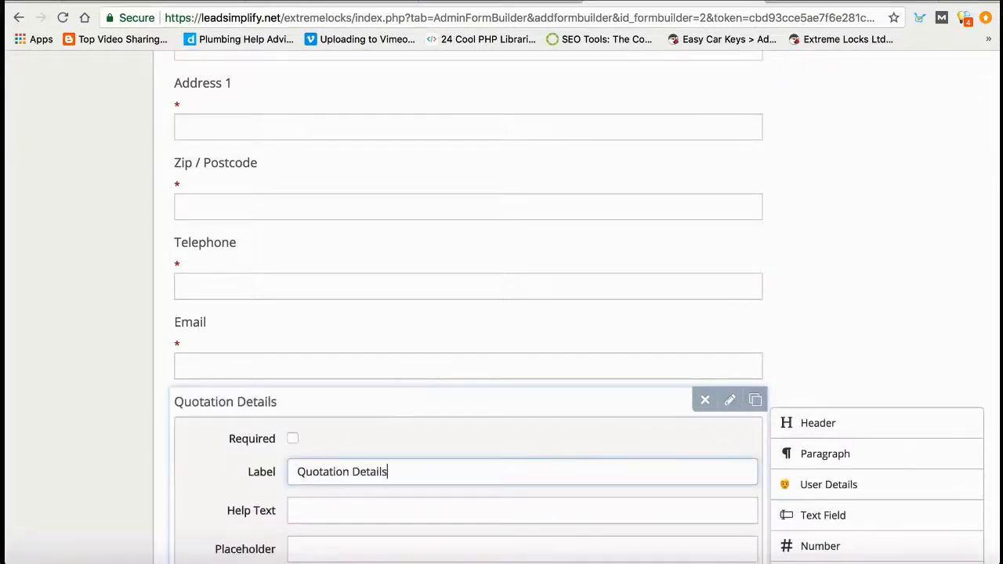
pyautogui.scroll(-4, 734, 385)
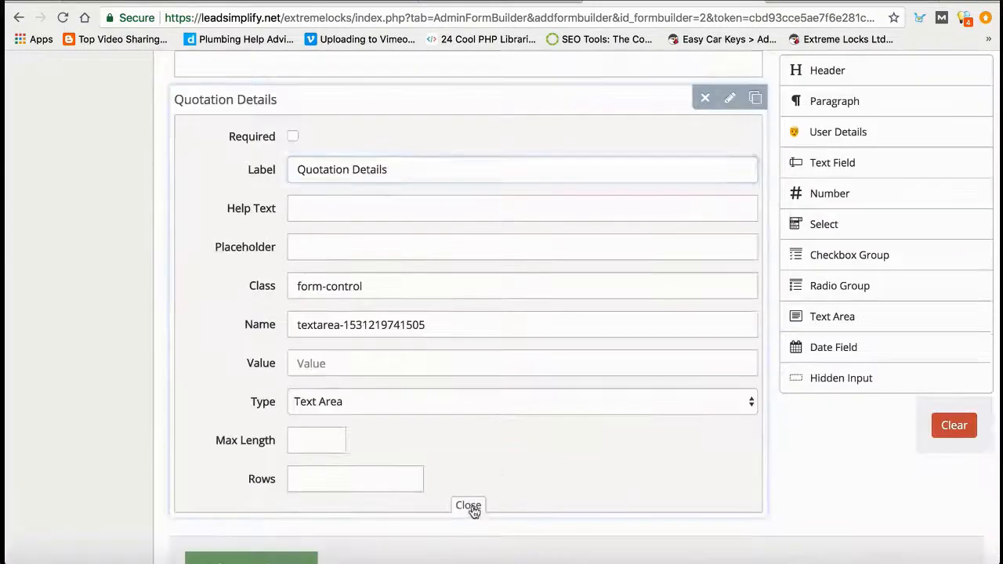
pyautogui.click(465, 504)
pyautogui.click(251, 435)
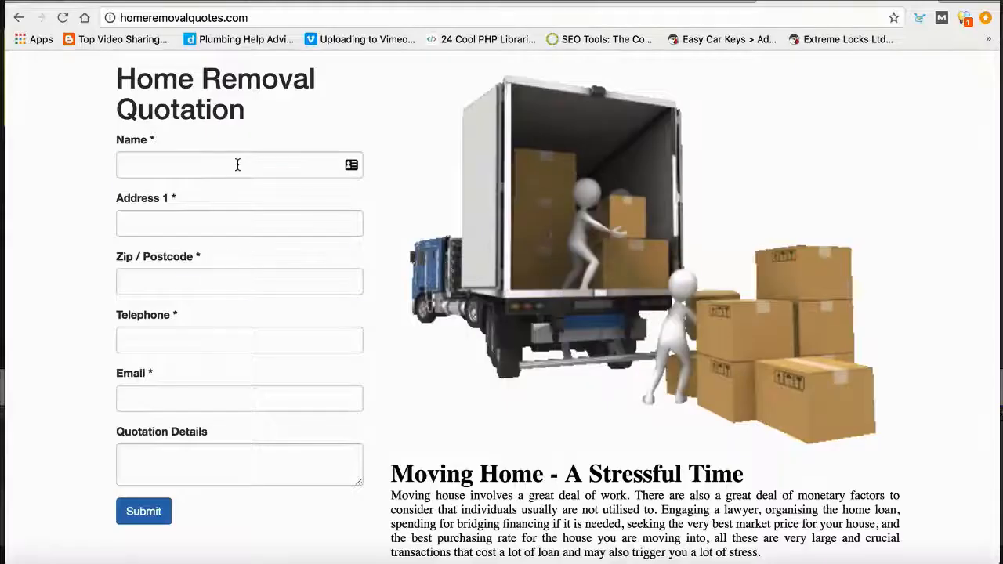
# Enter the customer's name, then autofill address, postcode, phone and a saved email
pyautogui.click(238, 163)
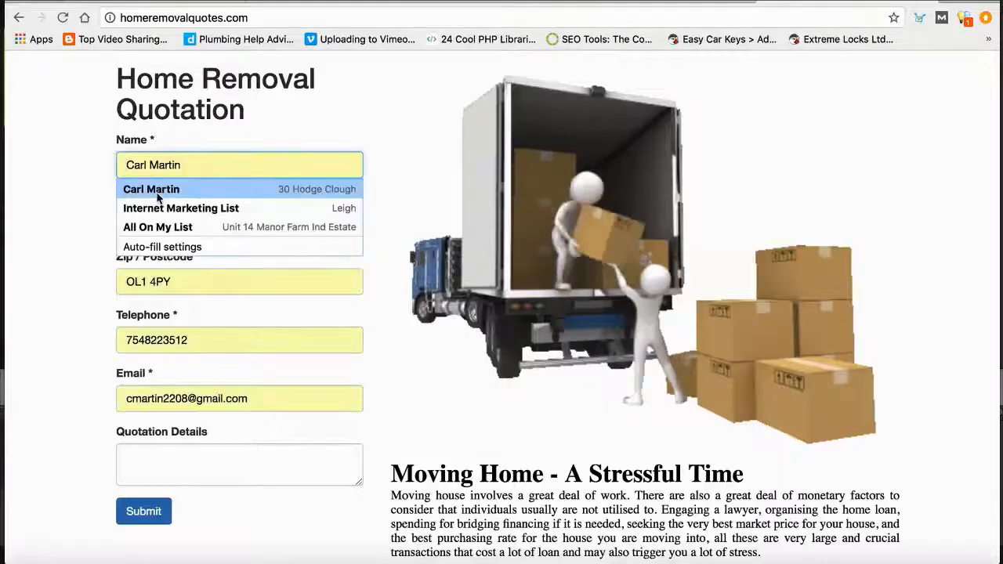
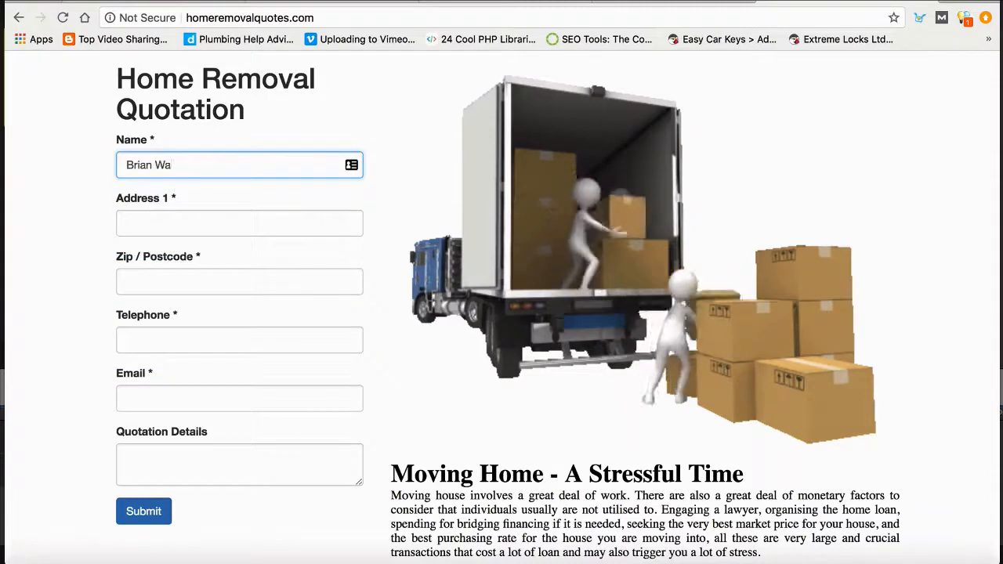
pyautogui.press('Tab')
pyautogui.write('9')
pyautogui.click(170, 247)
pyautogui.click(141, 398)
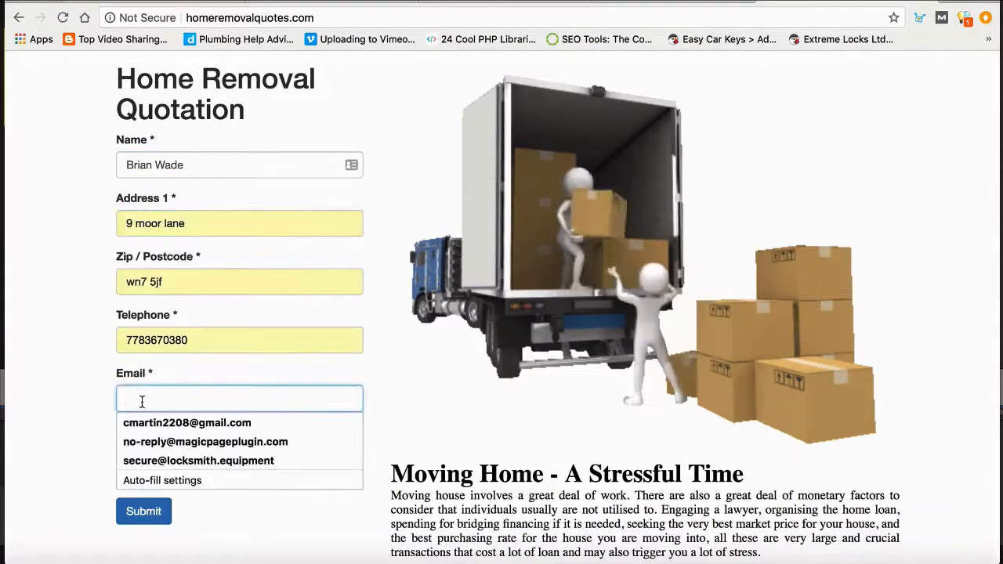
pyautogui.click(163, 443)
# Enter 'I n YEAH!' as the quotation details and submit the quote request
pyautogui.click(168, 457)
pyautogui.write('I n')
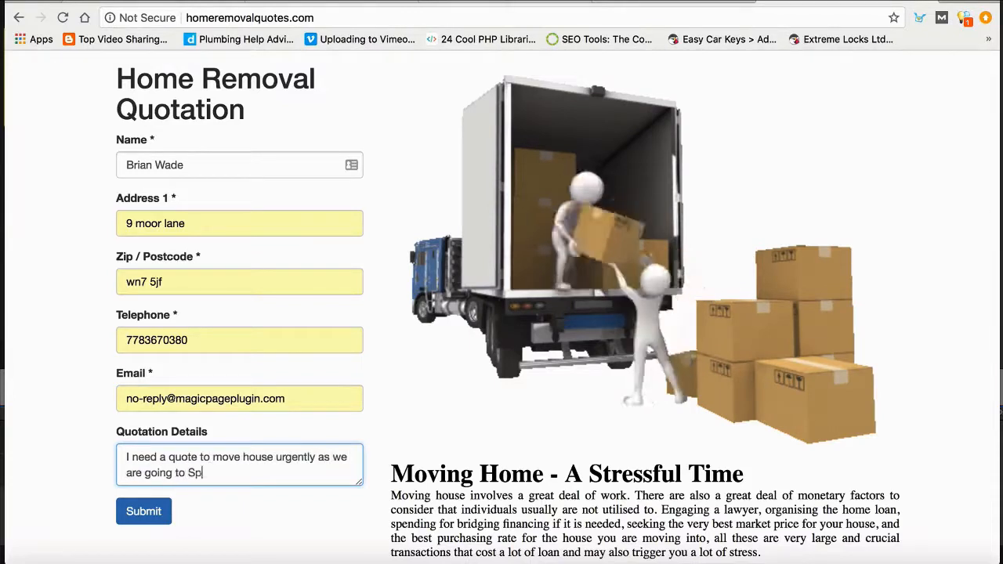
pyautogui.write(' YEAH!')
pyautogui.click(143, 511)
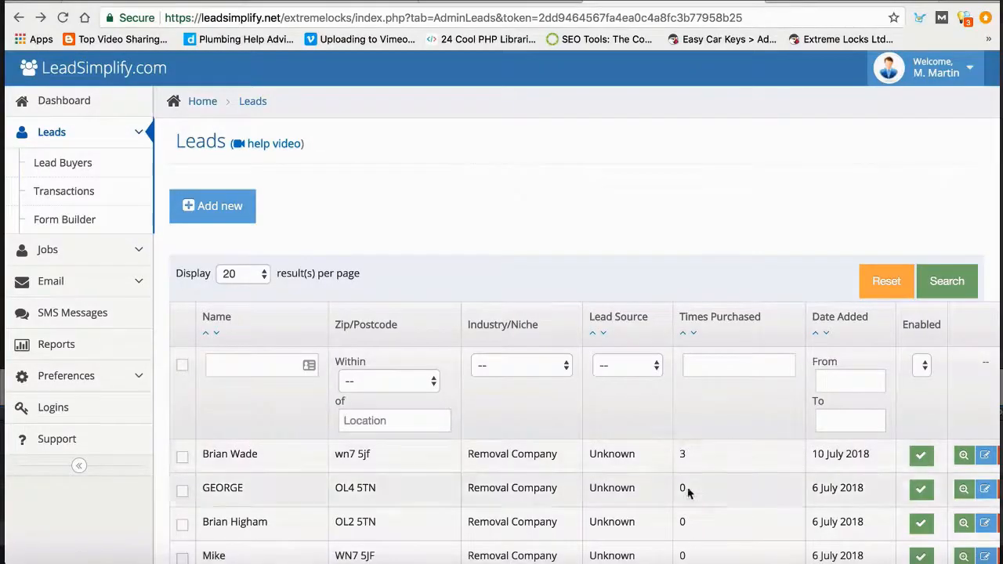
# Open the details page of the 10 July 2018 removal lead from the Leads list
pyautogui.click(964, 455)
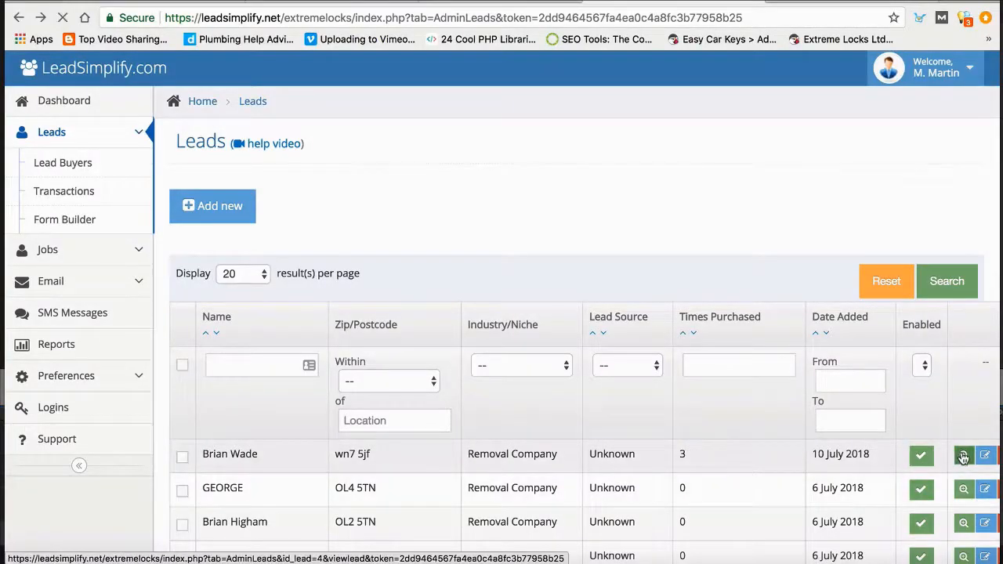
pyautogui.scroll(-5, 724, 400)
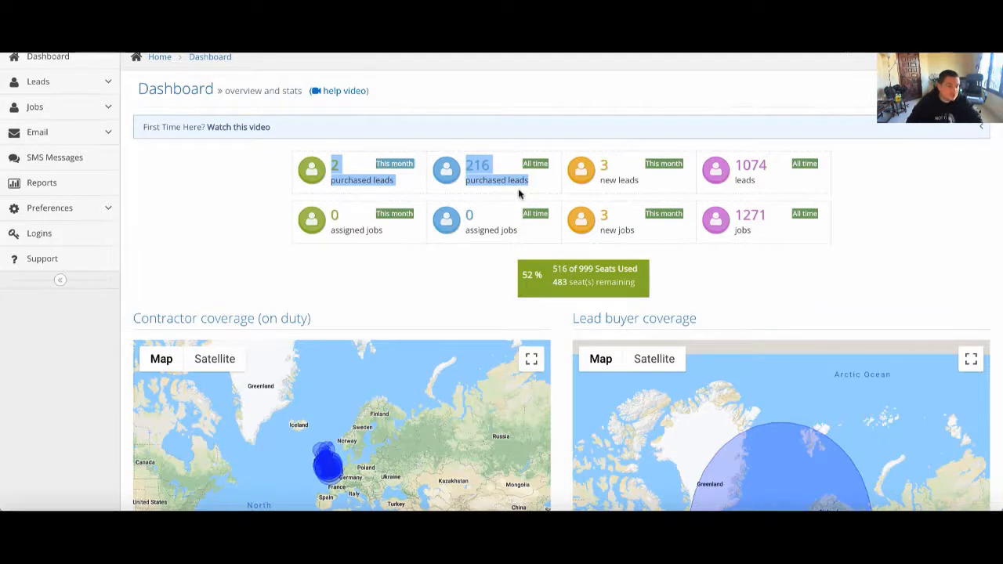
pyautogui.scroll(1, 518, 194)
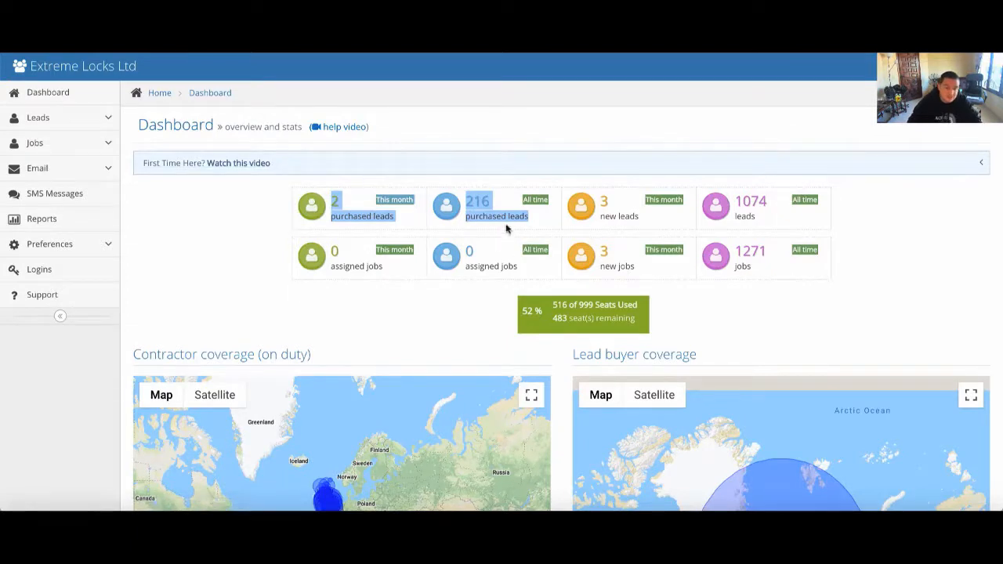
pyautogui.click(293, 217)
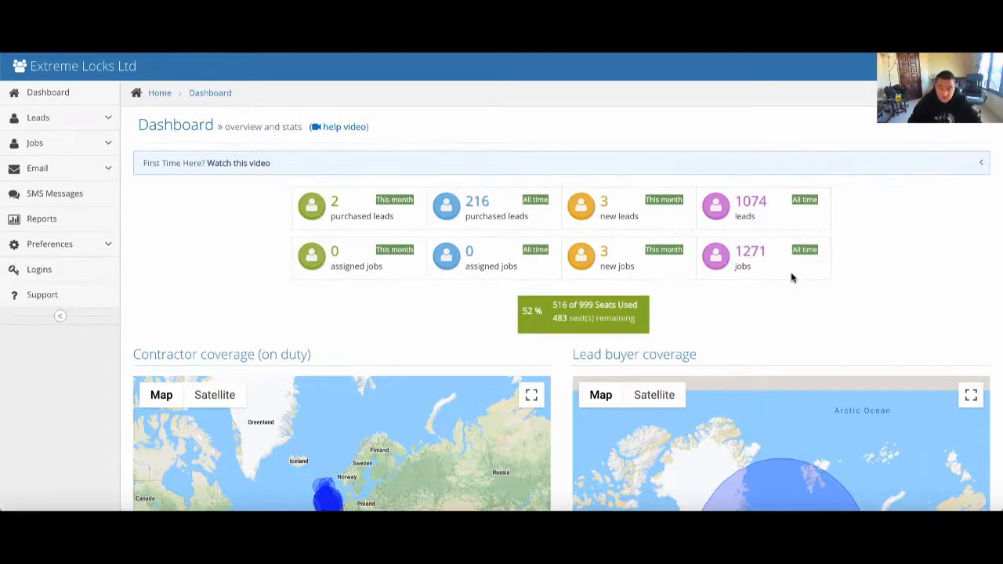
pyautogui.scroll(-3, 791, 278)
pyautogui.scroll(3, 791, 278)
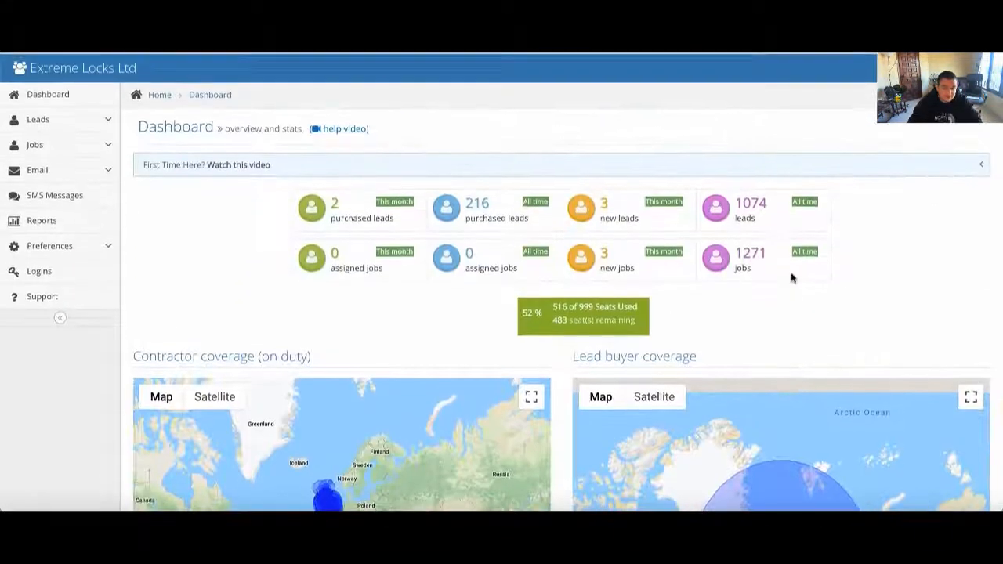
pyautogui.scroll(-3, 791, 278)
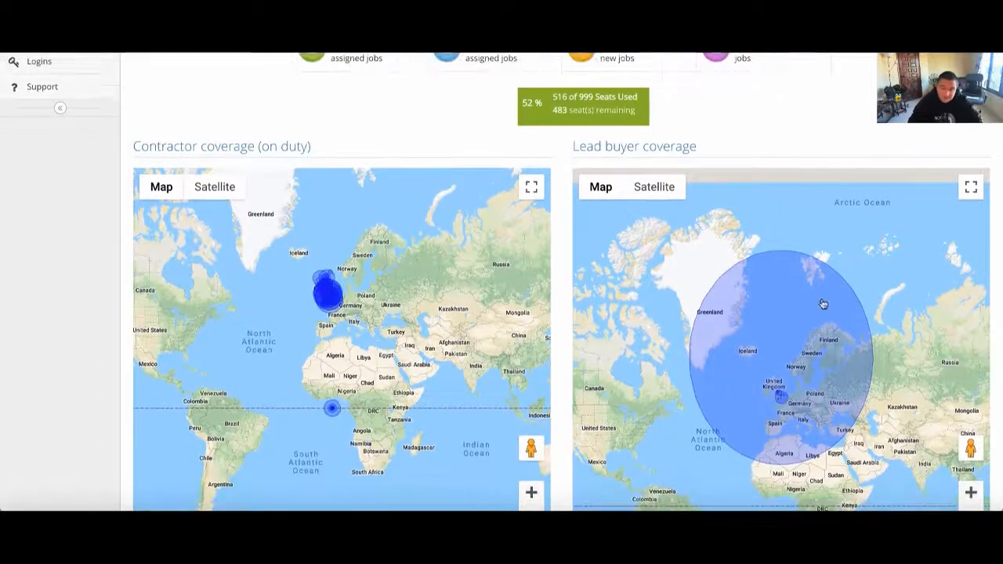
pyautogui.scroll(-1, 835, 369)
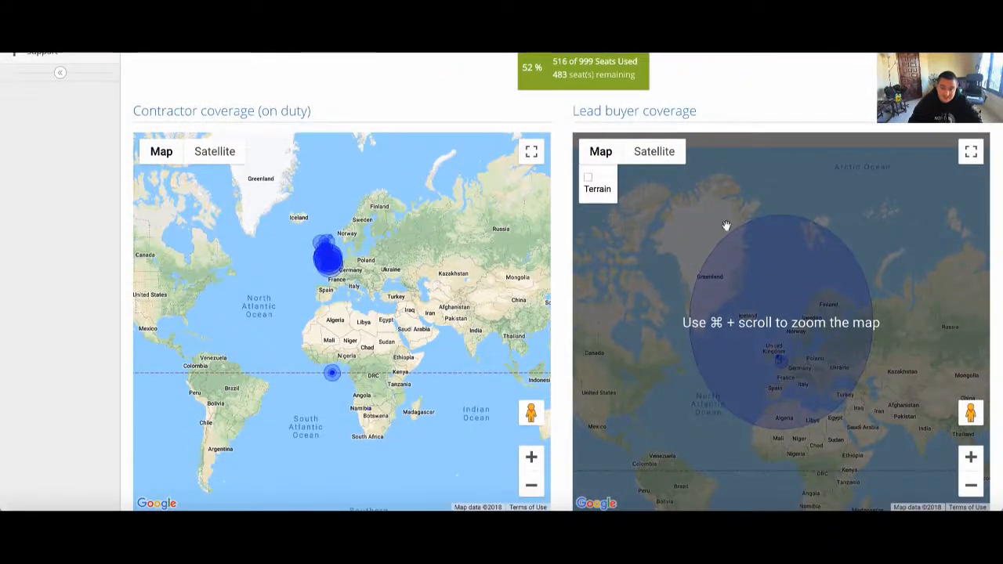
pyautogui.scroll(-1, 811, 271)
pyautogui.scroll(1, 763, 261)
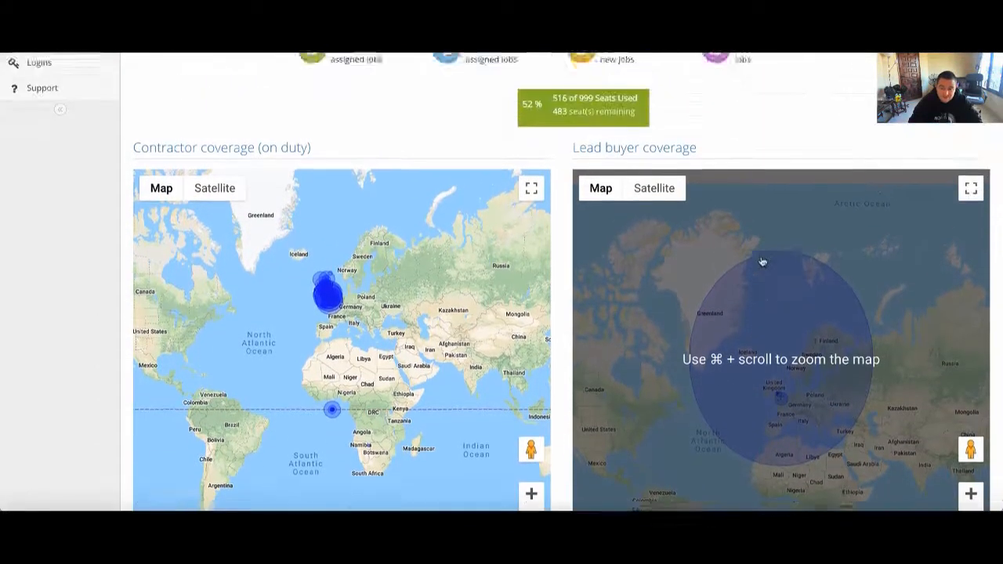
pyautogui.scroll(-2, 762, 262)
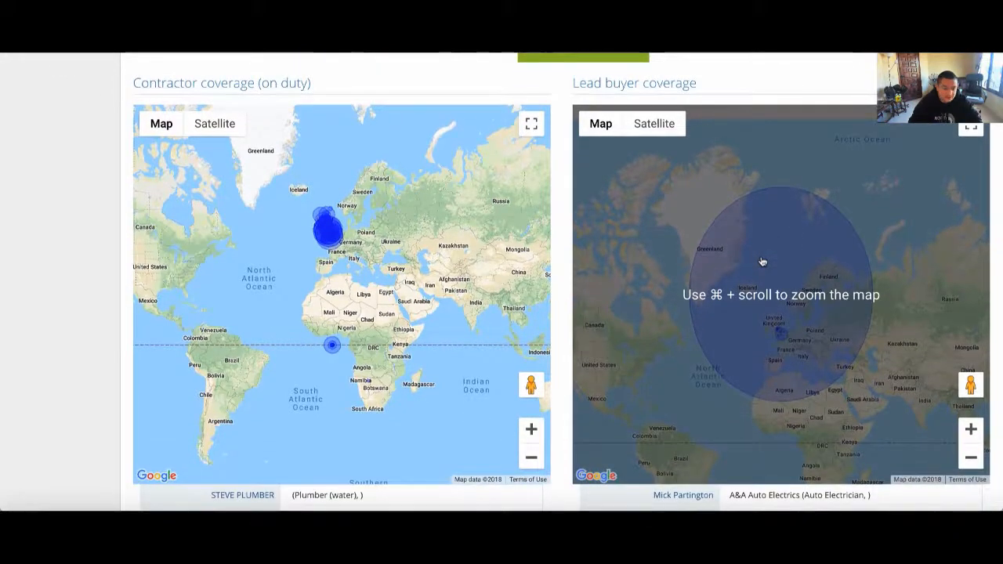
pyautogui.scroll(-1, 763, 262)
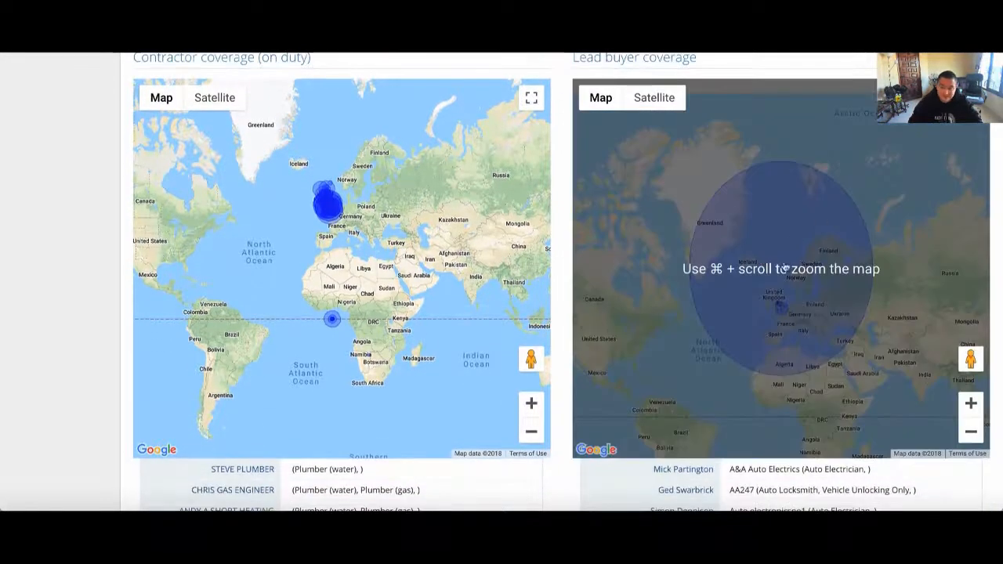
pyautogui.scroll(2, 791, 292)
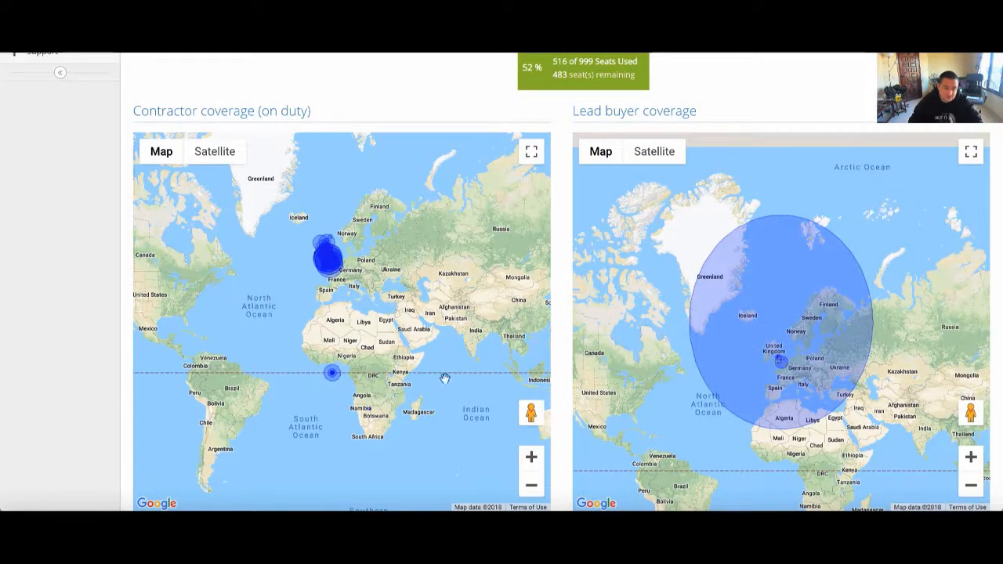
pyautogui.click(531, 457)
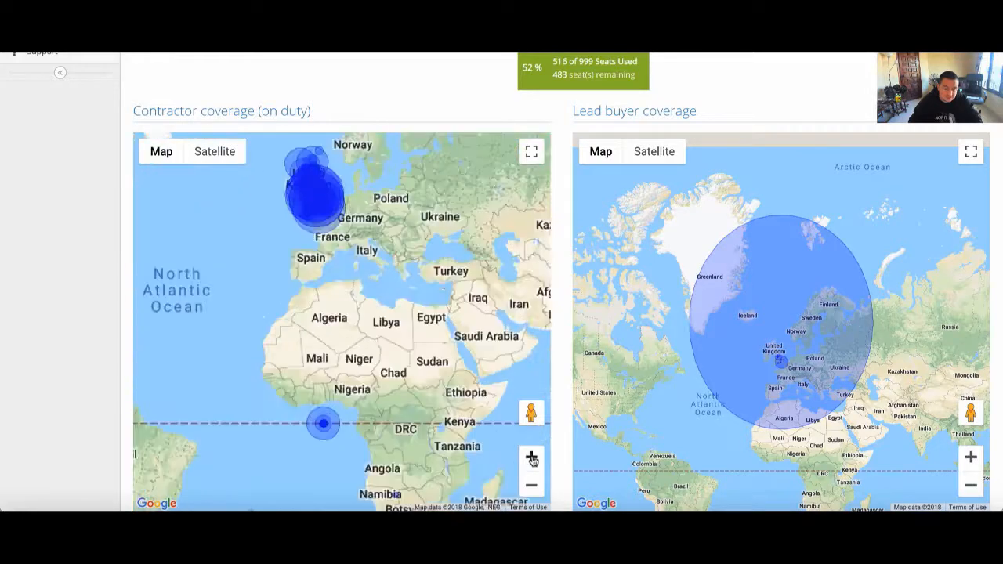
pyautogui.click(531, 458)
pyautogui.moveTo(383, 349); pyautogui.dragTo(407, 496)
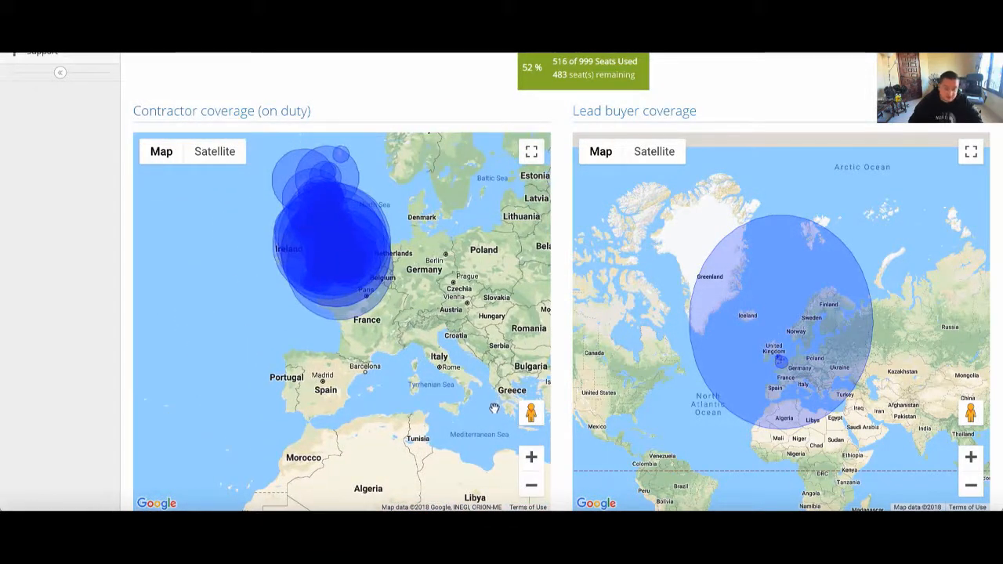
pyautogui.click(531, 458)
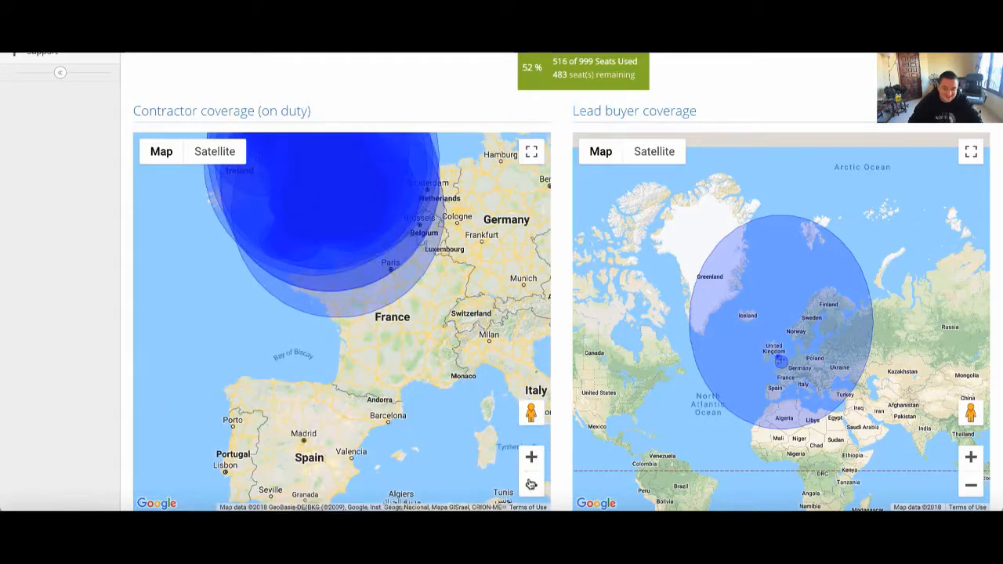
pyautogui.click(532, 485)
pyautogui.click(532, 485)
pyautogui.moveTo(469, 405); pyautogui.dragTo(492, 475)
pyautogui.scroll(3, 651, 253)
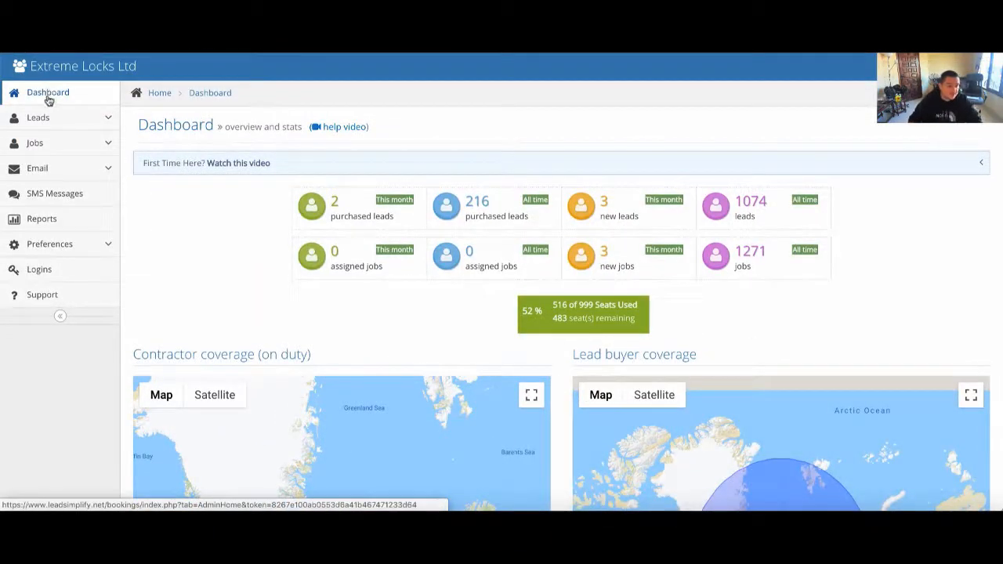
# Play and close the dashboard help video, then expand and collapse the introduction video panel
pyautogui.click(347, 128)
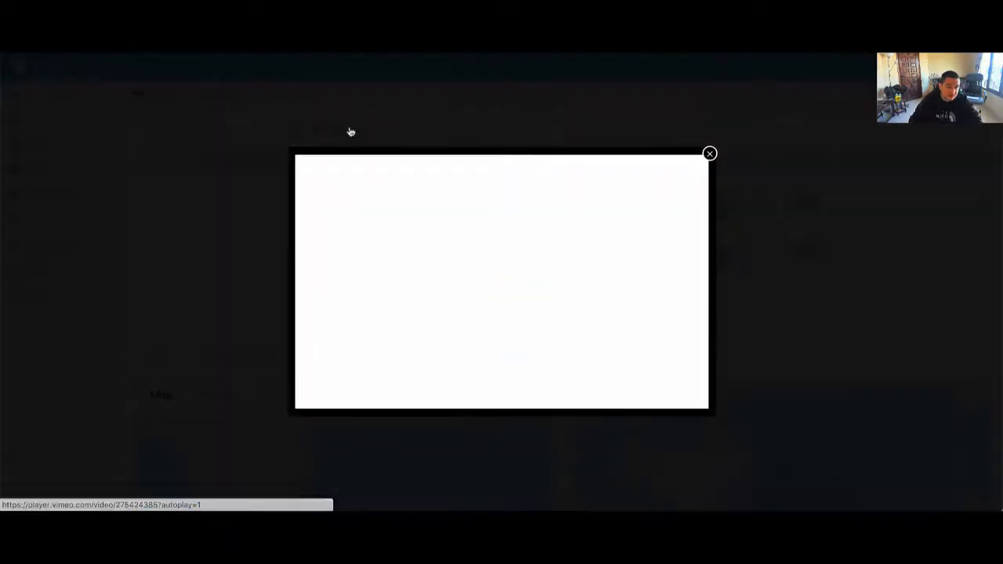
pyautogui.click(710, 154)
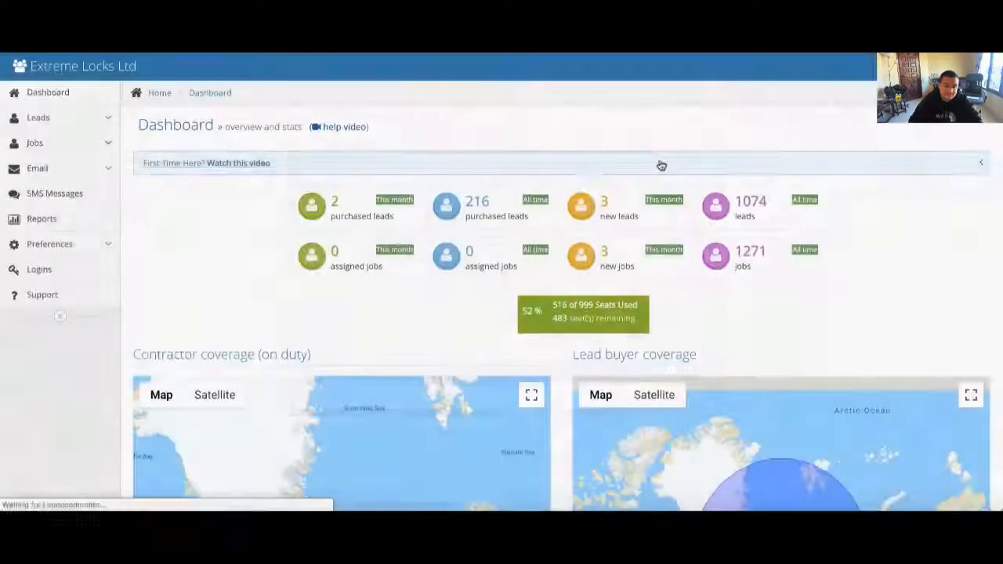
pyautogui.click(239, 168)
pyautogui.click(253, 166)
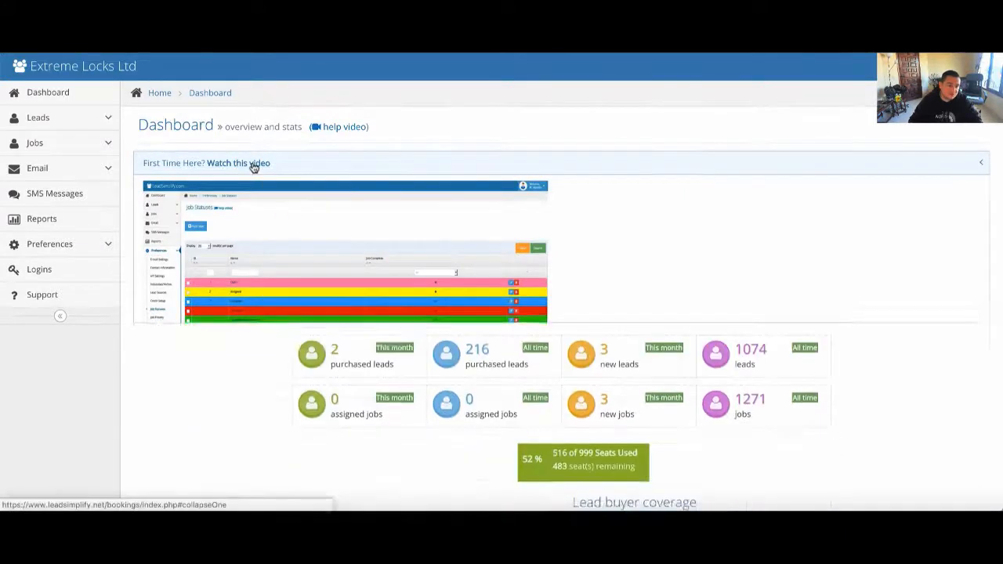
# Go to the Leads section from the sidebar
pyautogui.scroll(-1, 345, 146)
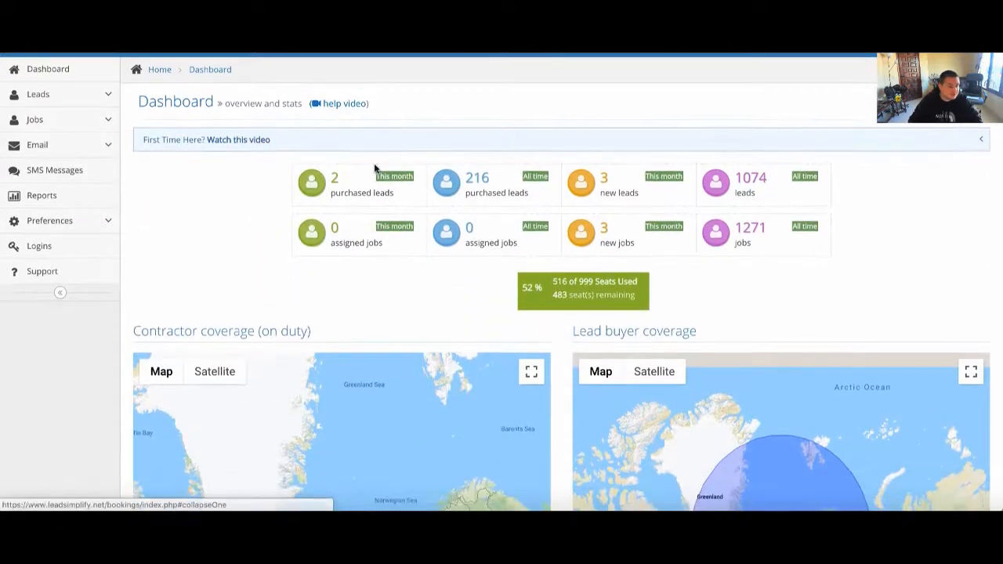
pyautogui.scroll(1, 374, 168)
pyautogui.click(36, 121)
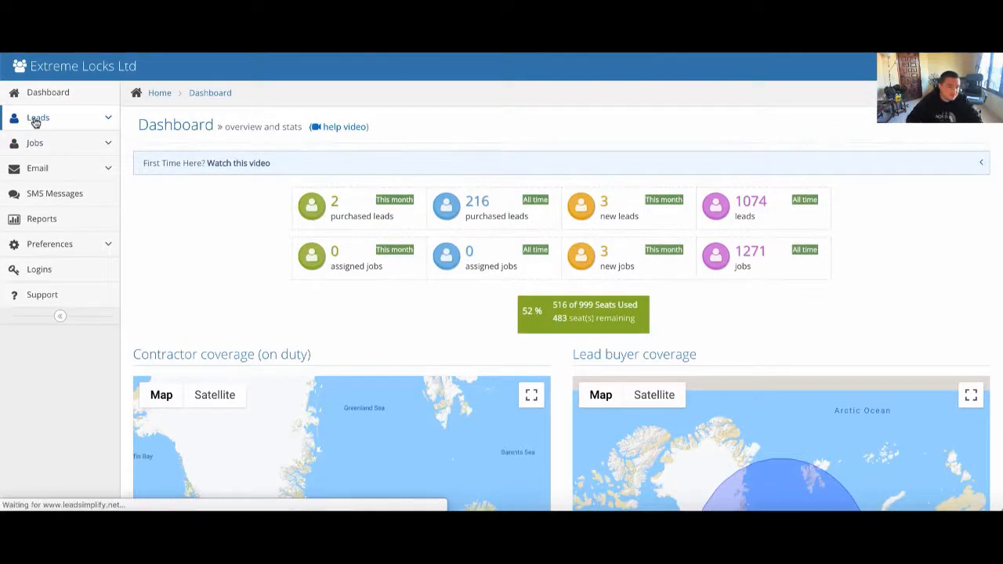
pyautogui.scroll(-5, 493, 306)
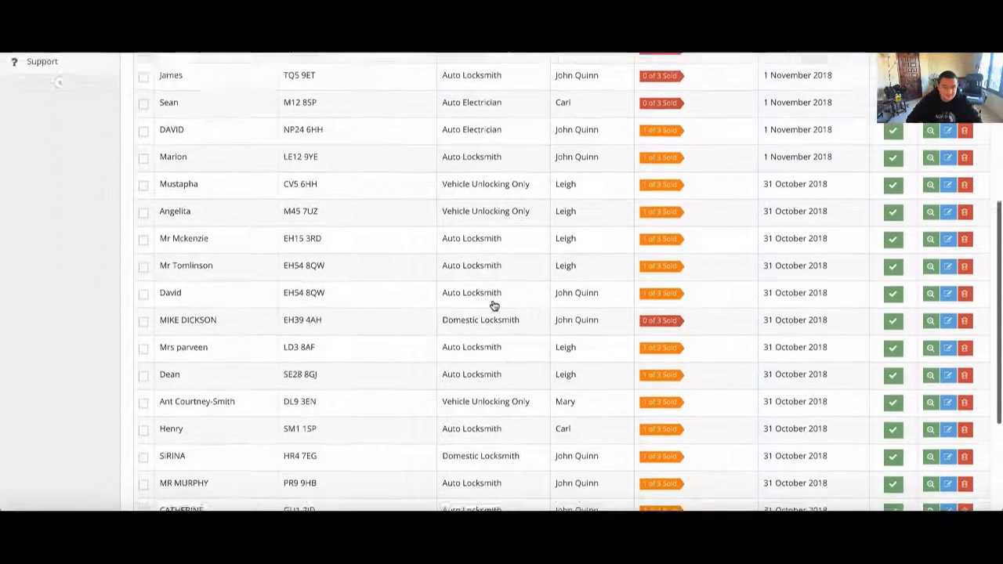
pyautogui.scroll(5, 493, 306)
pyautogui.scroll(-1, 587, 302)
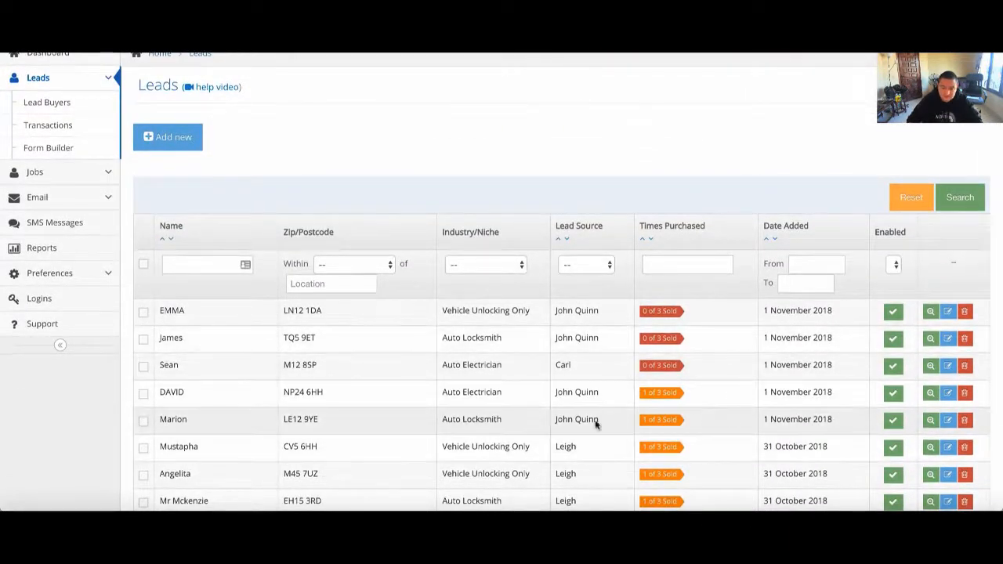
pyautogui.scroll(1, 381, 342)
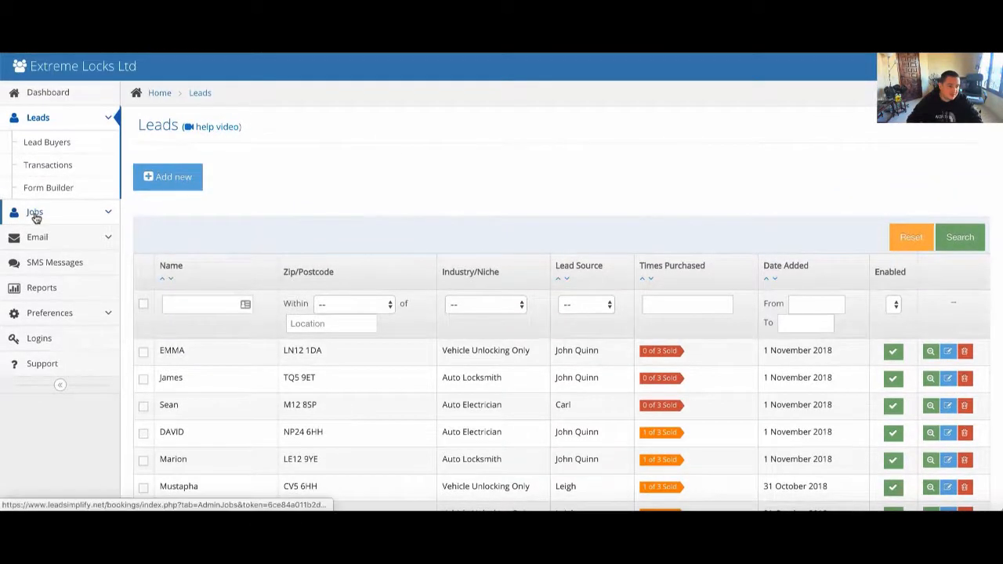
pyautogui.click(35, 218)
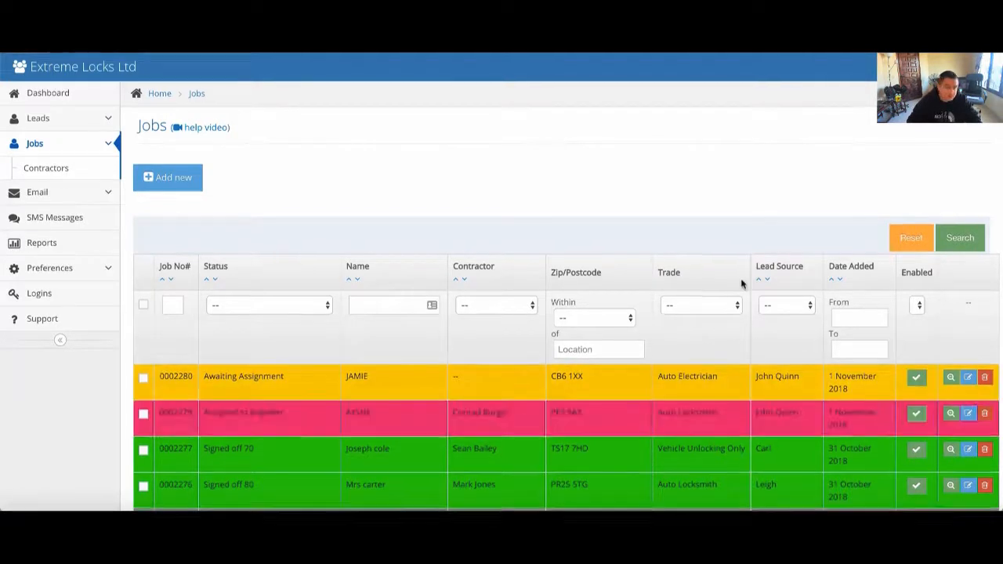
pyautogui.click(43, 127)
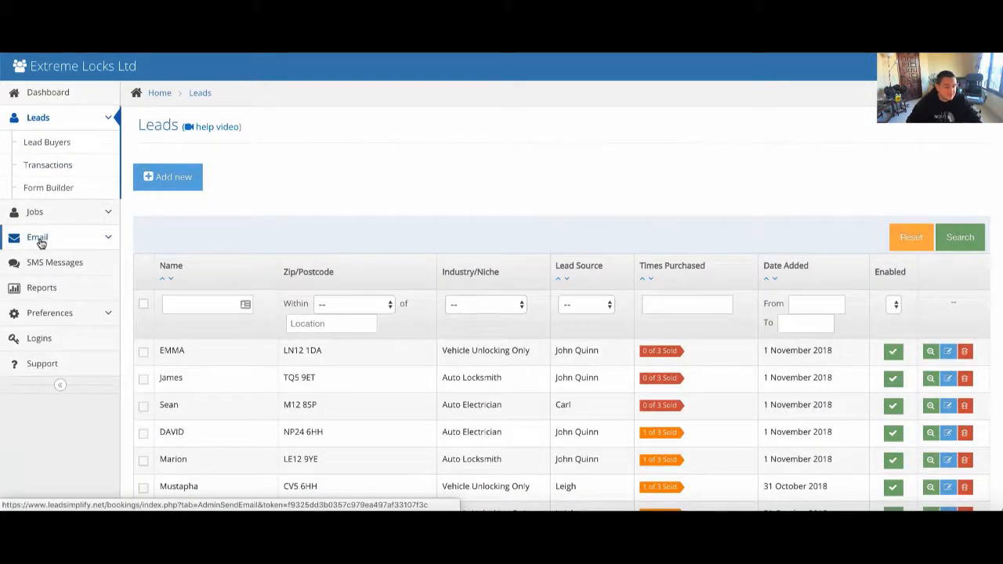
pyautogui.click(41, 240)
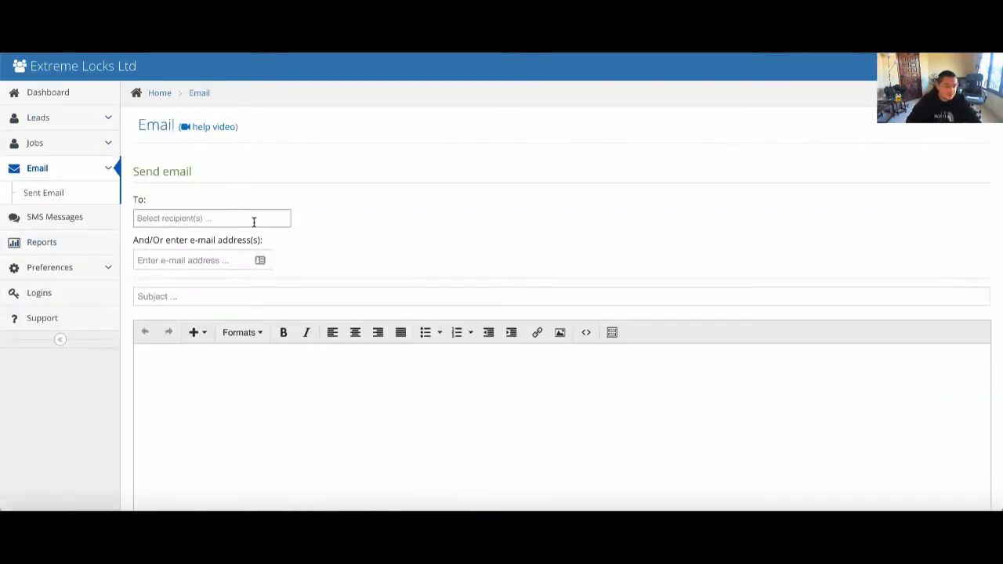
# Browse the email recipient groups list, then switch to the SMS Messages page
pyautogui.click(253, 222)
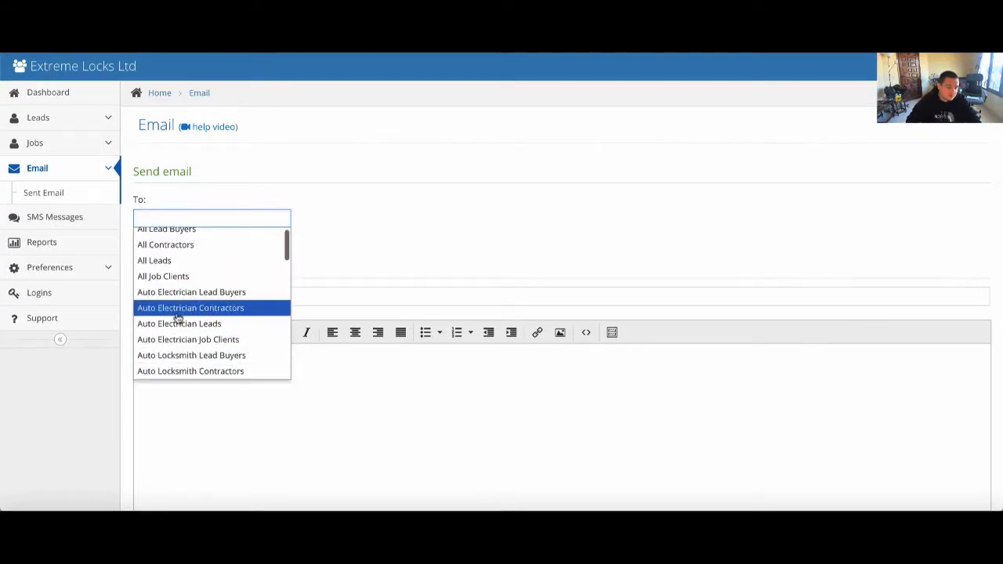
pyautogui.scroll(-10, 237, 315)
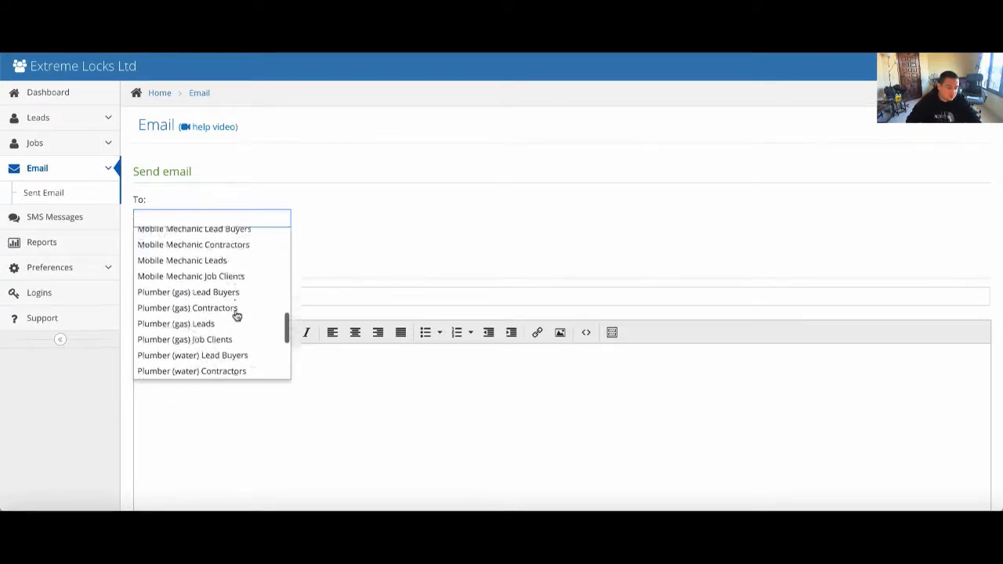
pyautogui.scroll(-2, 237, 315)
pyautogui.scroll(15, 235, 318)
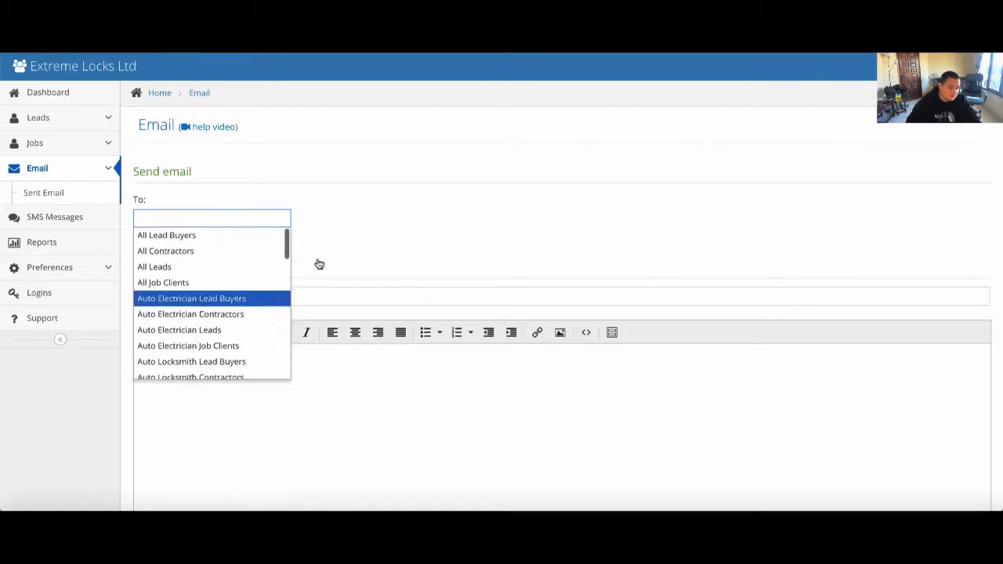
pyautogui.click(398, 221)
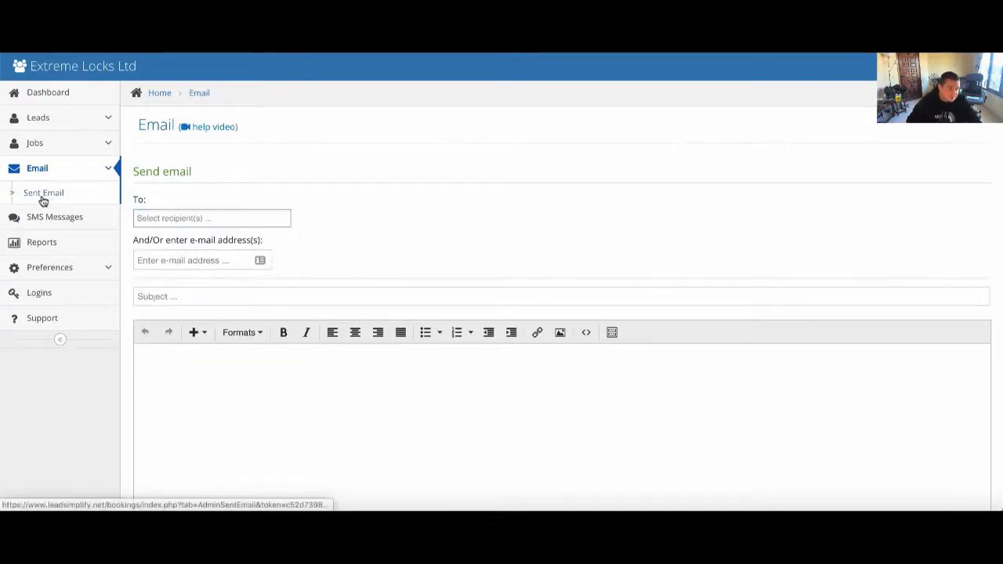
pyautogui.click(44, 221)
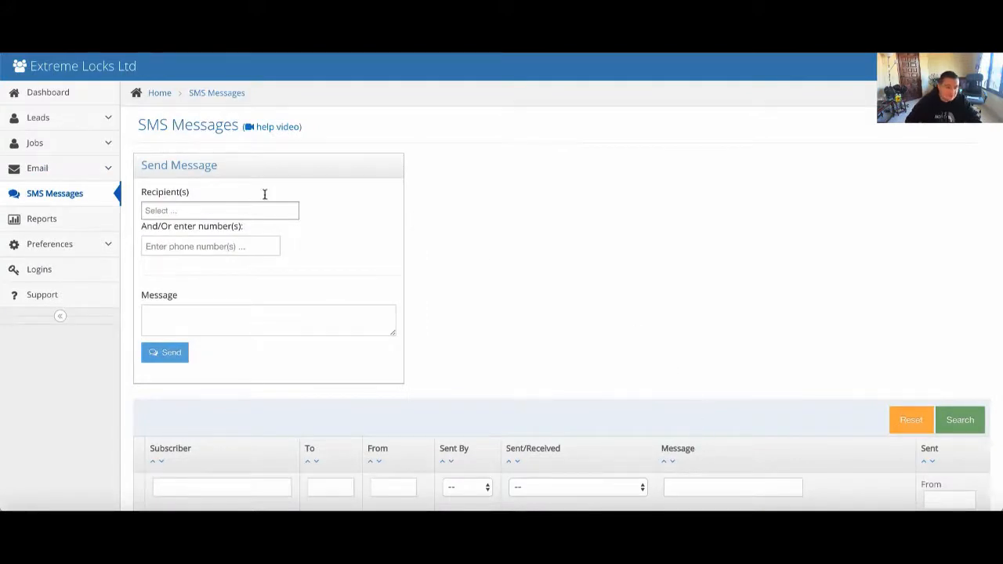
pyautogui.click(222, 207)
pyautogui.scroll(-10, 212, 324)
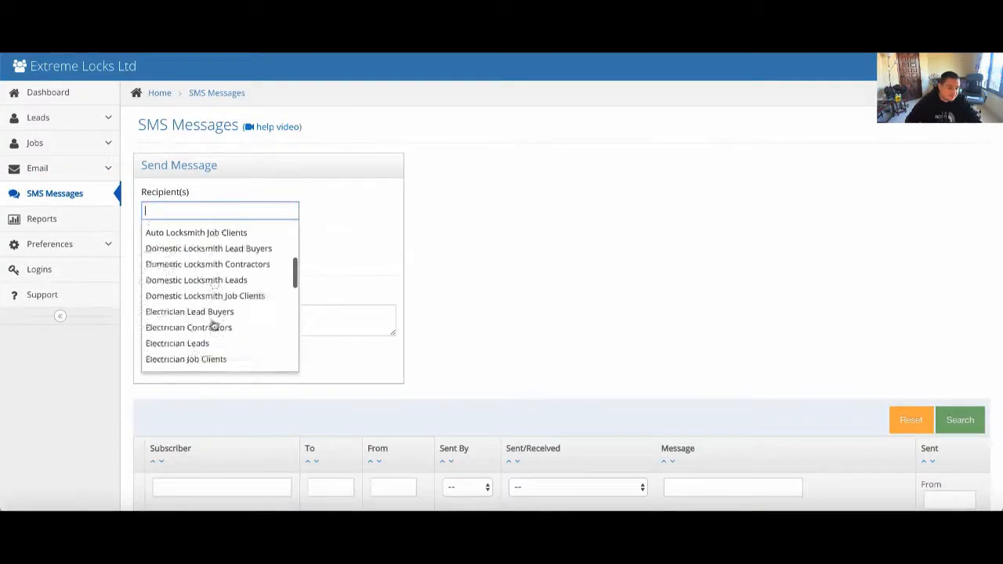
pyautogui.scroll(-2, 213, 323)
pyautogui.scroll(12, 212, 321)
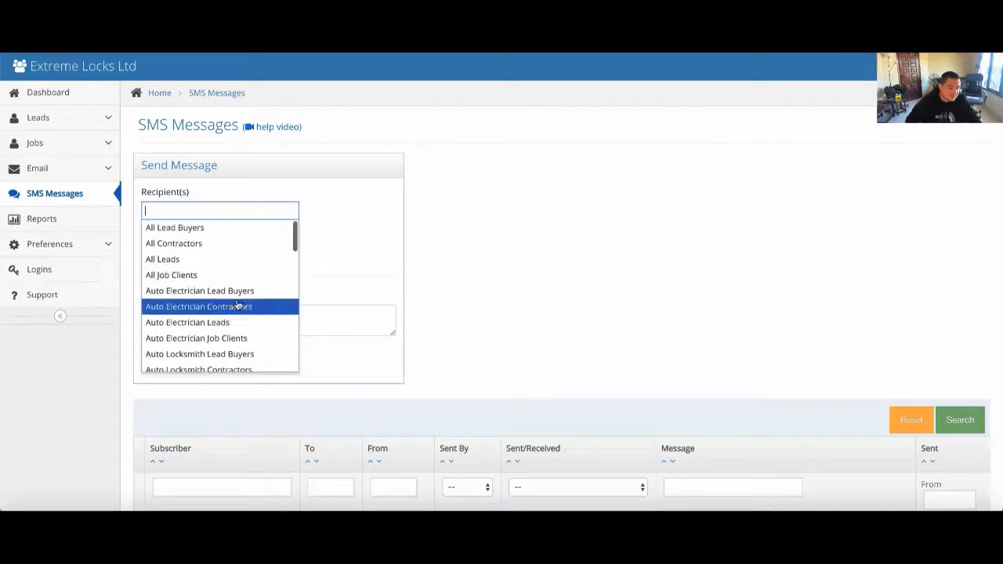
pyautogui.click(476, 233)
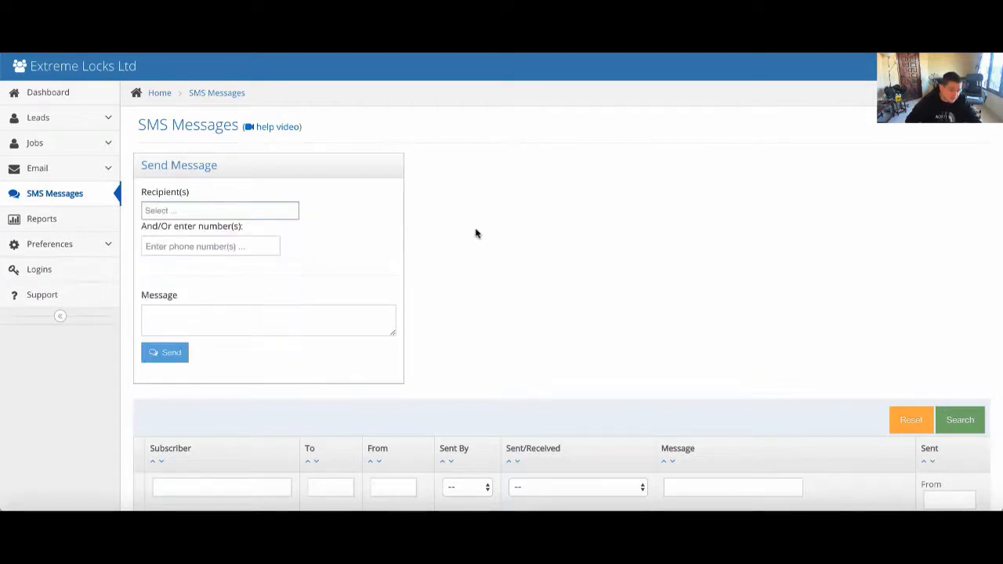
# Go to Leads, open the Form Builder list, and open the Car Unlocking form for editing
pyautogui.click(36, 120)
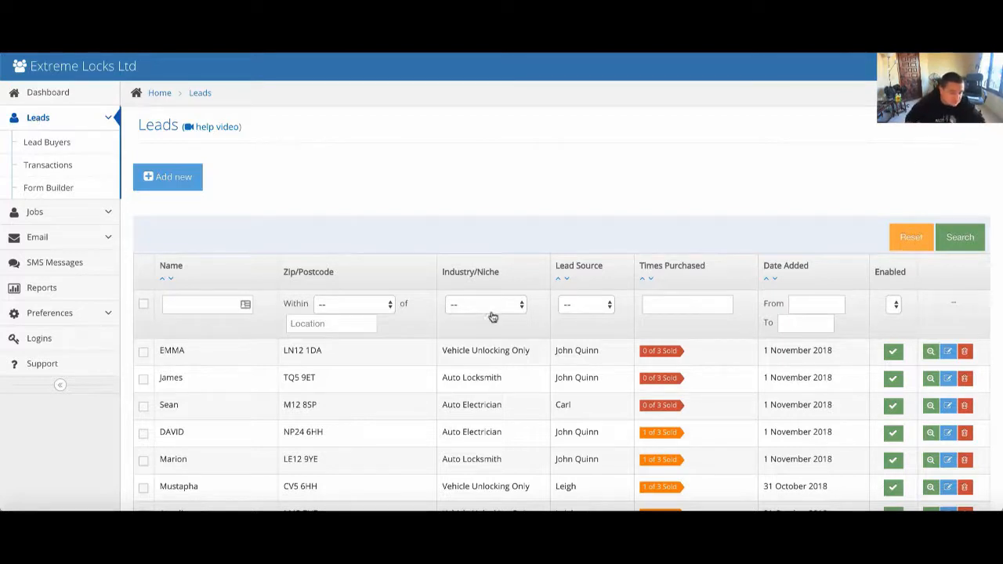
pyautogui.click(49, 188)
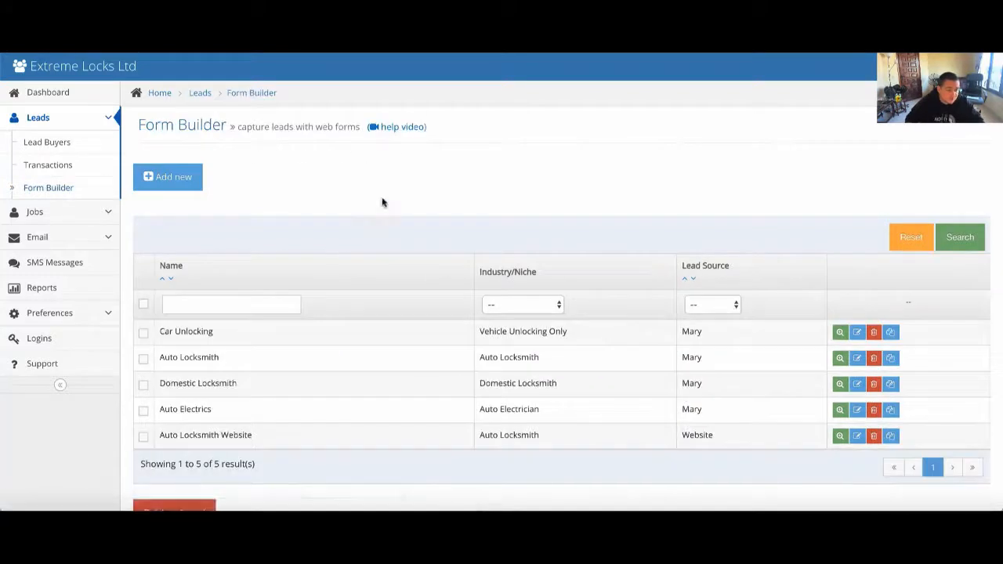
pyautogui.scroll(-1, 311, 407)
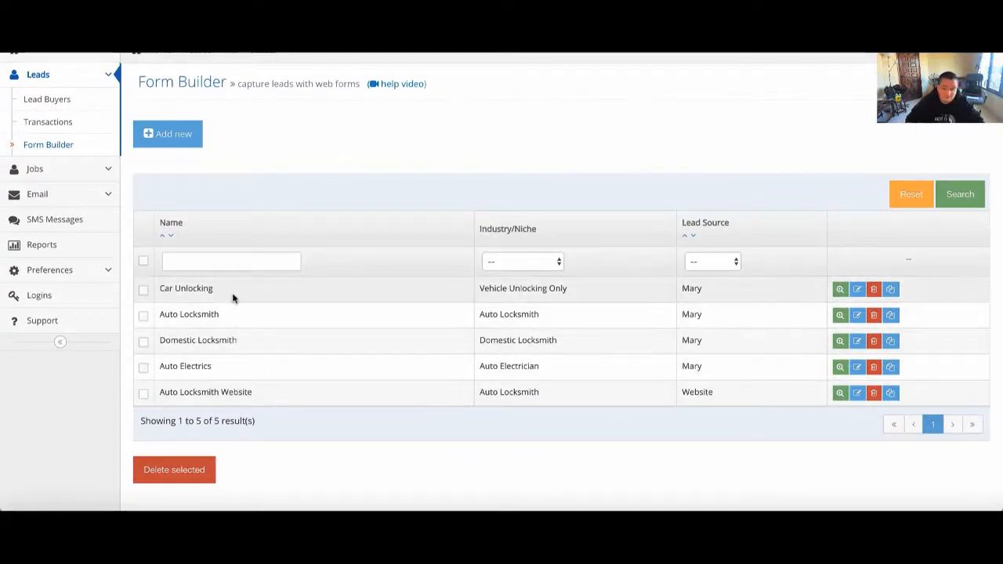
pyautogui.scroll(1, 232, 298)
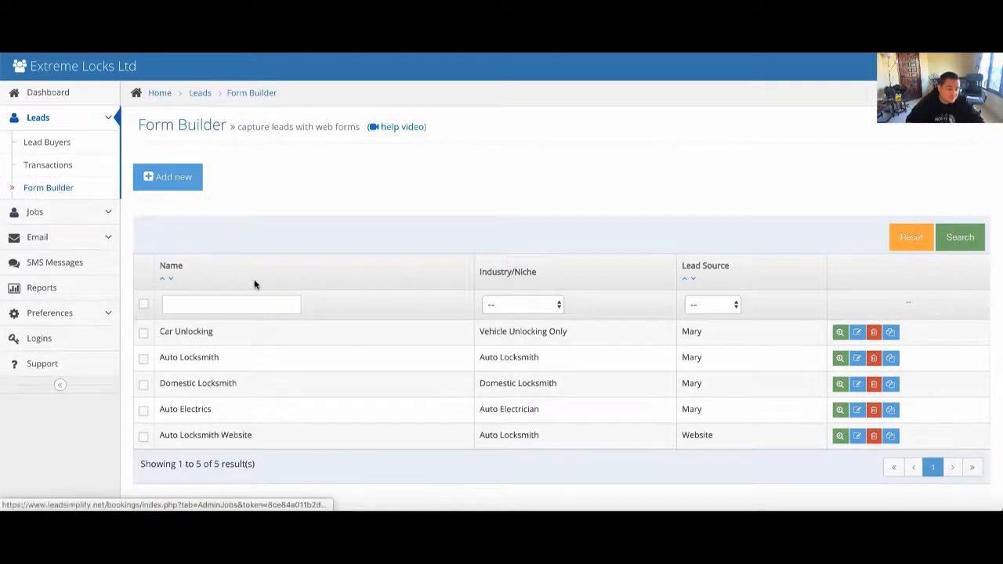
pyautogui.click(858, 332)
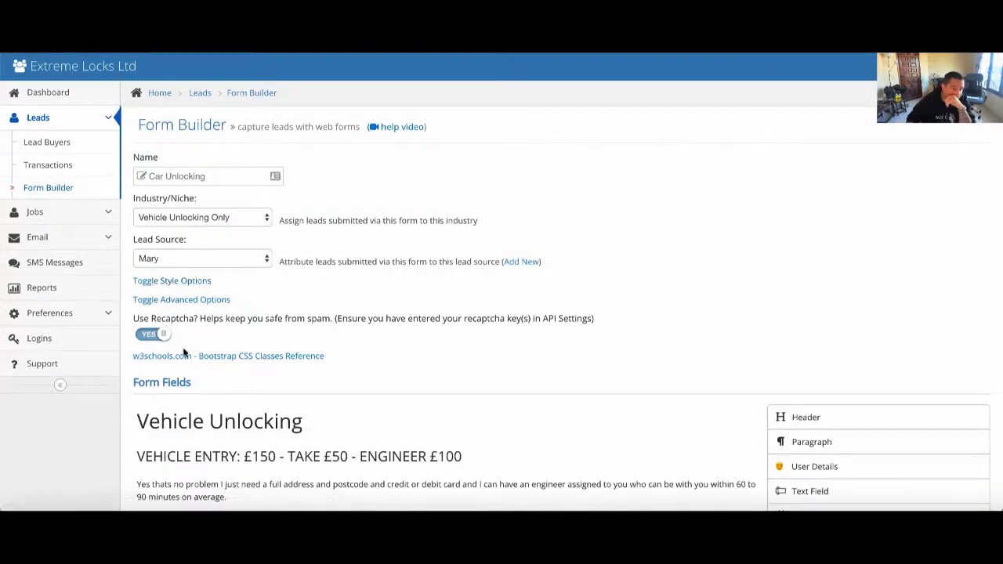
# Reveal the Car Unlocking form's advanced options and keep the existing lead source
pyautogui.click(193, 299)
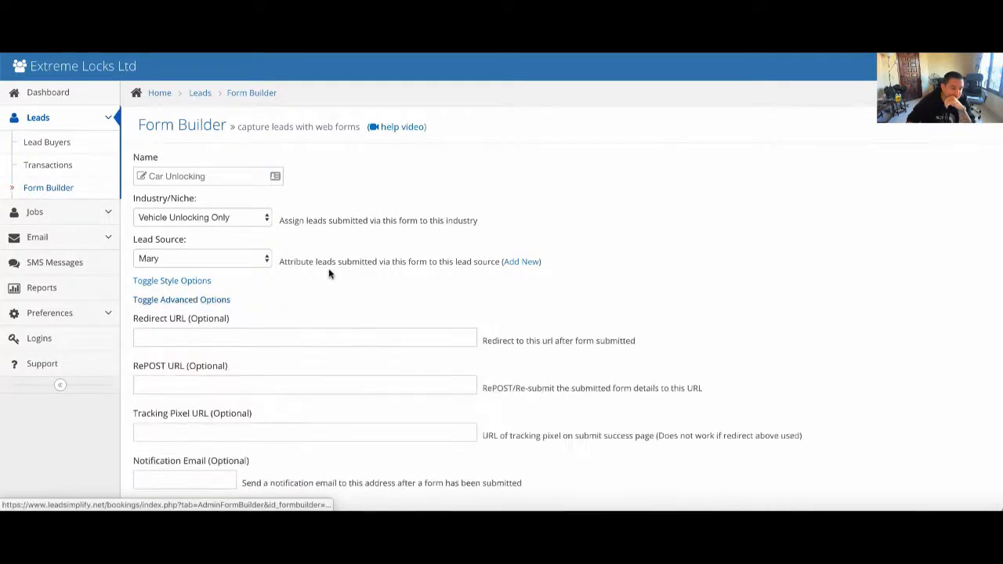
pyautogui.scroll(-1, 329, 272)
pyautogui.scroll(-1, 329, 273)
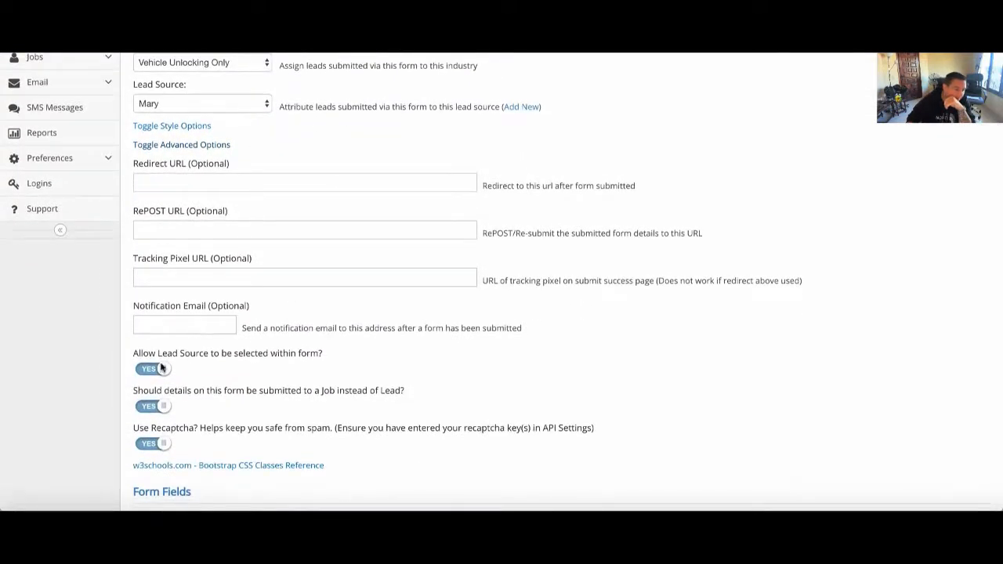
pyautogui.scroll(2, 290, 374)
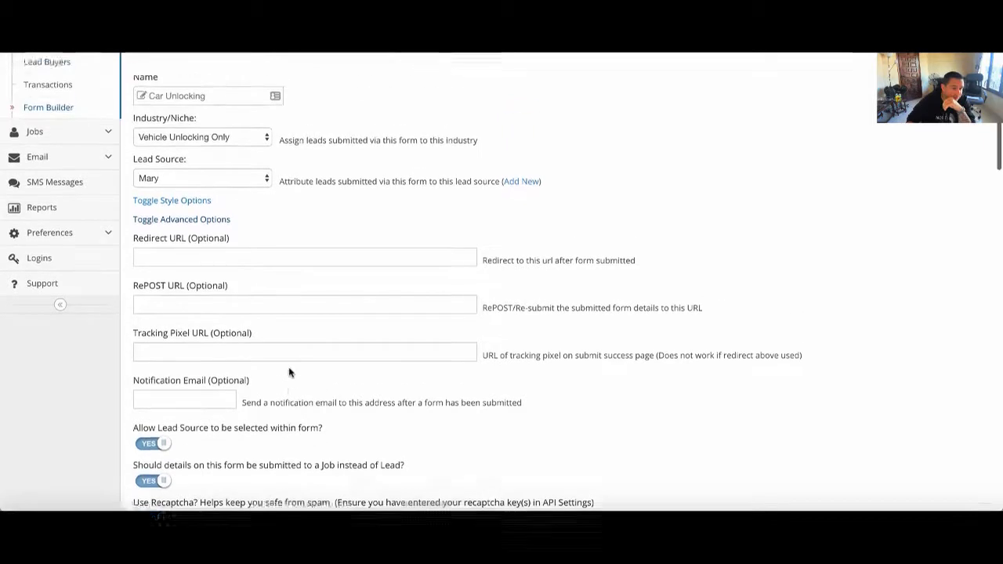
pyautogui.click(266, 215)
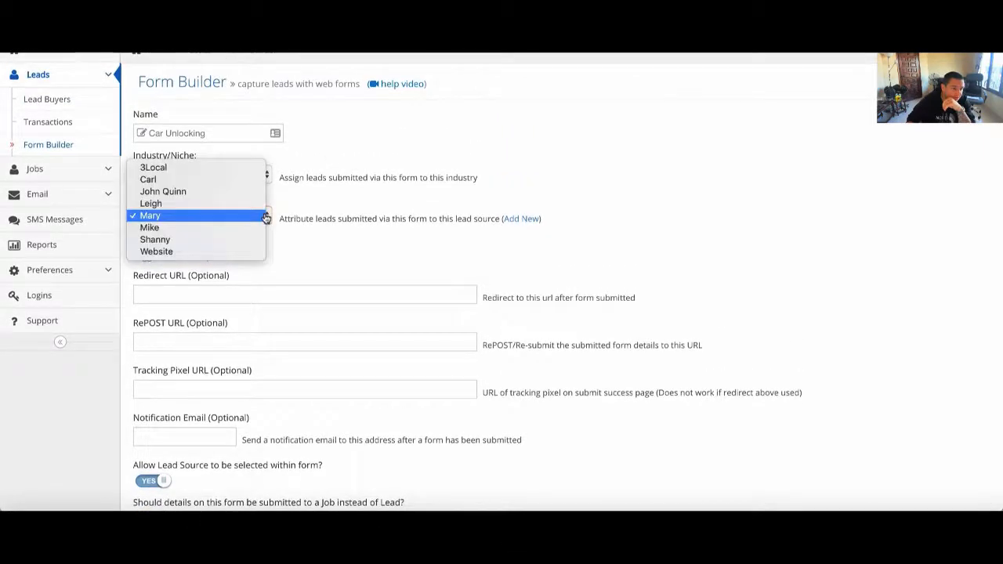
pyautogui.click(267, 217)
# Highlight the submit-as-Job question text and scroll down to the Yes/No toggles
pyautogui.scroll(-2, 276, 213)
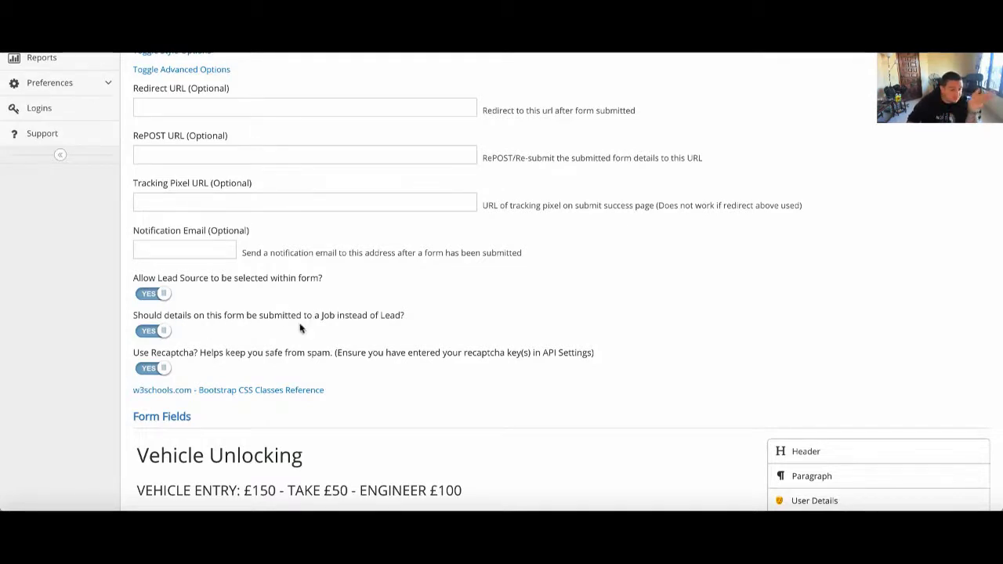
pyautogui.moveTo(411, 322); pyautogui.dragTo(231, 331)
pyautogui.moveTo(155, 330); pyautogui.dragTo(131, 315)
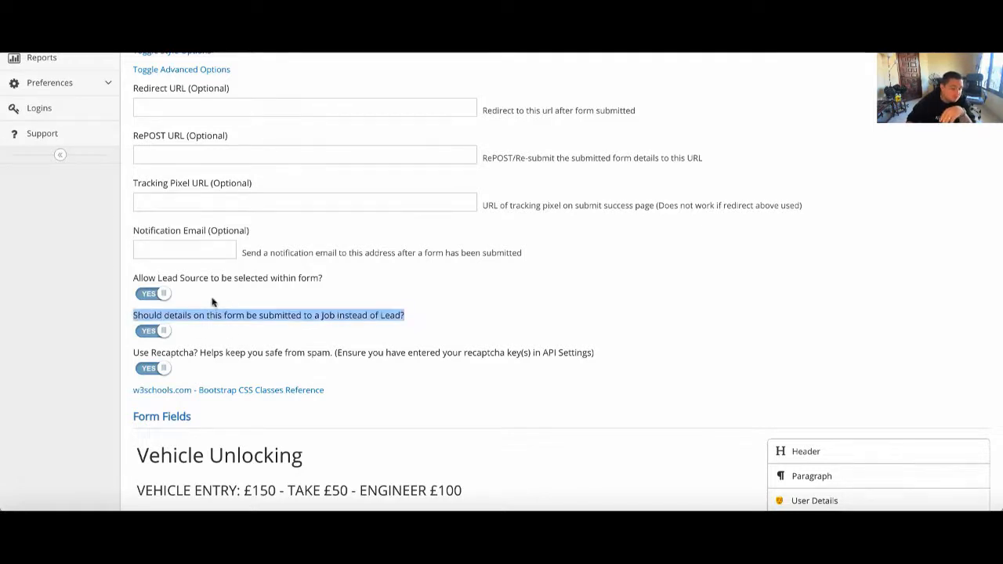
pyautogui.scroll(-3, 321, 333)
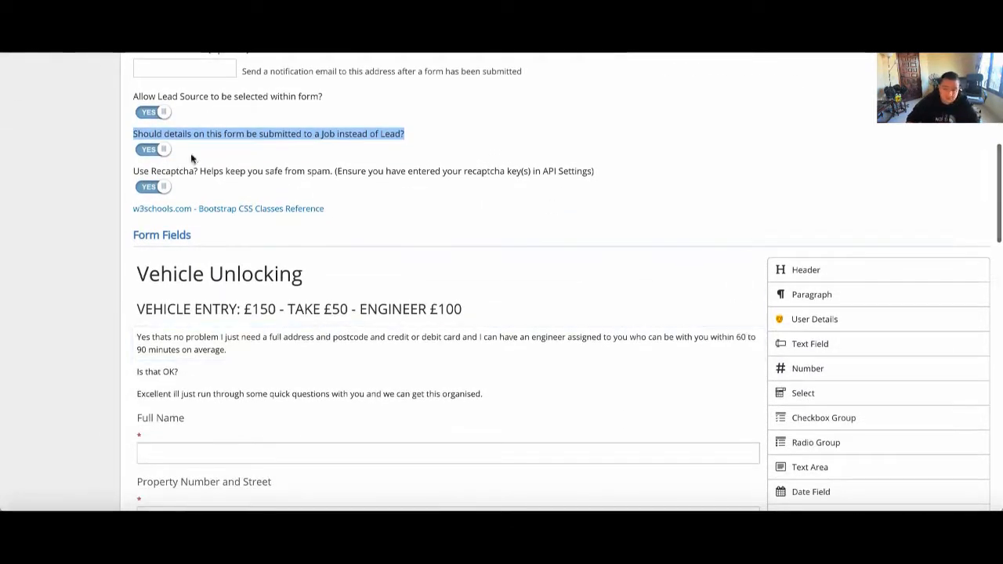
# Add a date field and a text area to the end of the Car Unlocking form, then return to Form Builder
pyautogui.click(322, 230)
pyautogui.scroll(-2, 436, 205)
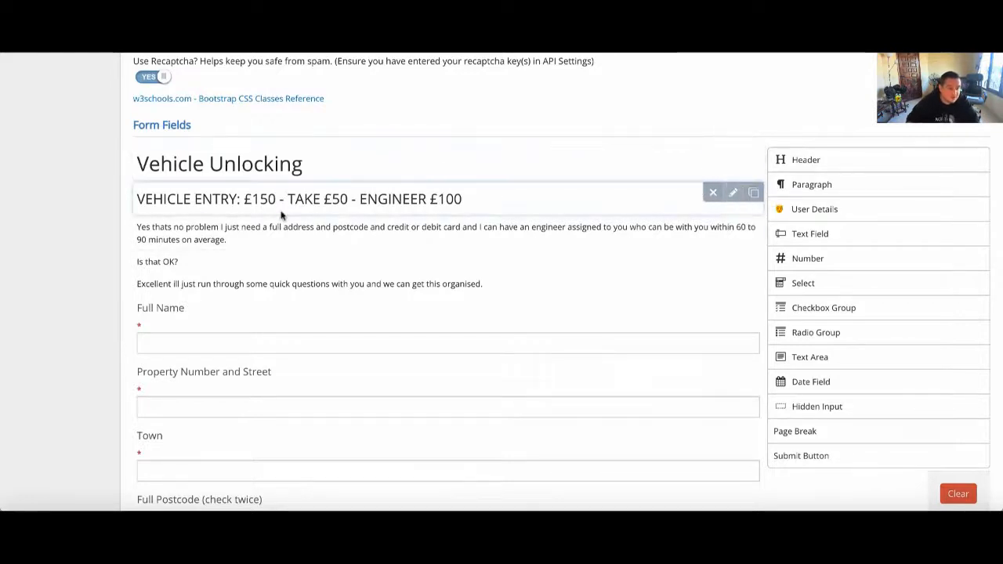
pyautogui.moveTo(857, 153); pyautogui.dragTo(826, 197)
pyautogui.scroll(-8, 672, 336)
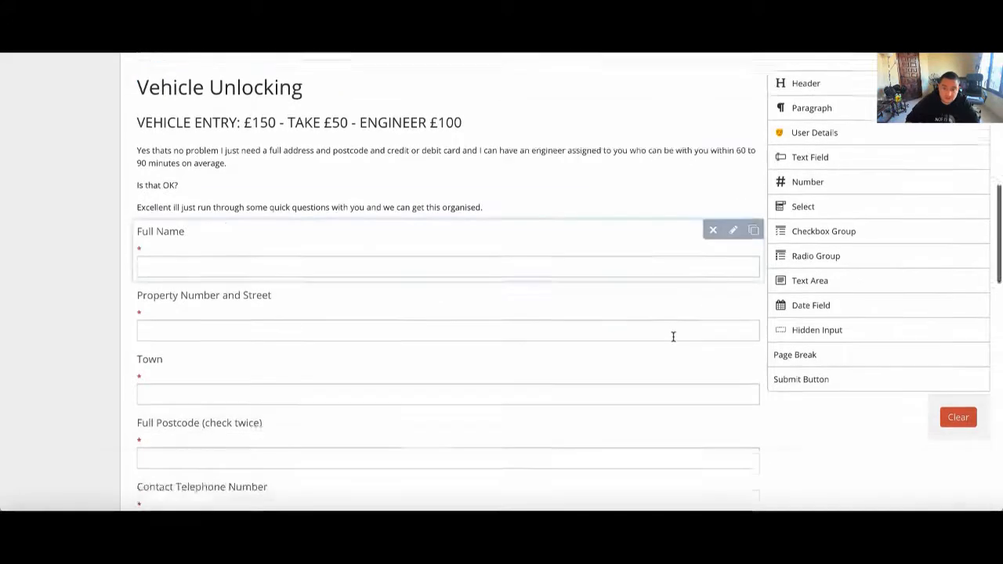
pyautogui.scroll(-10, 673, 337)
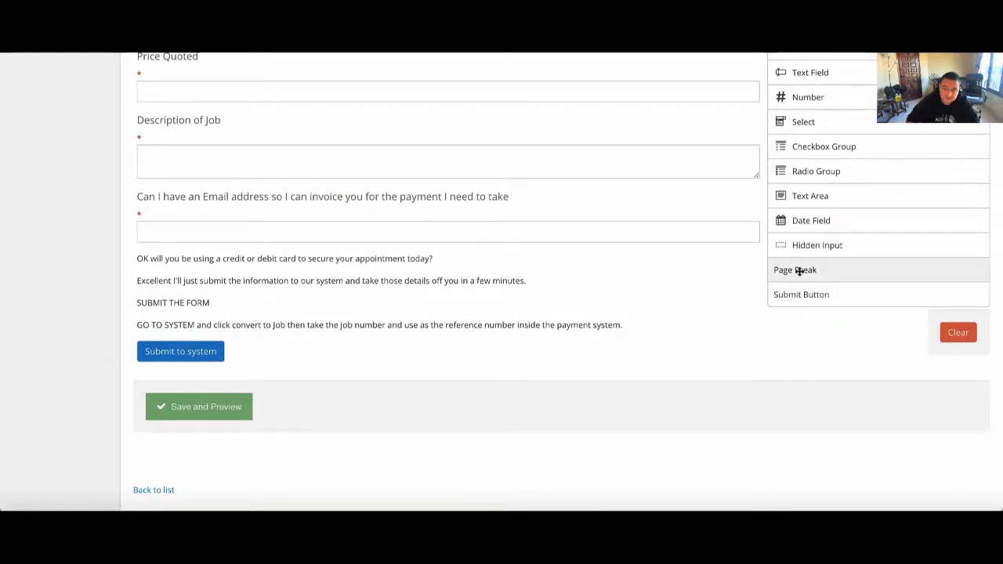
pyautogui.click(827, 219)
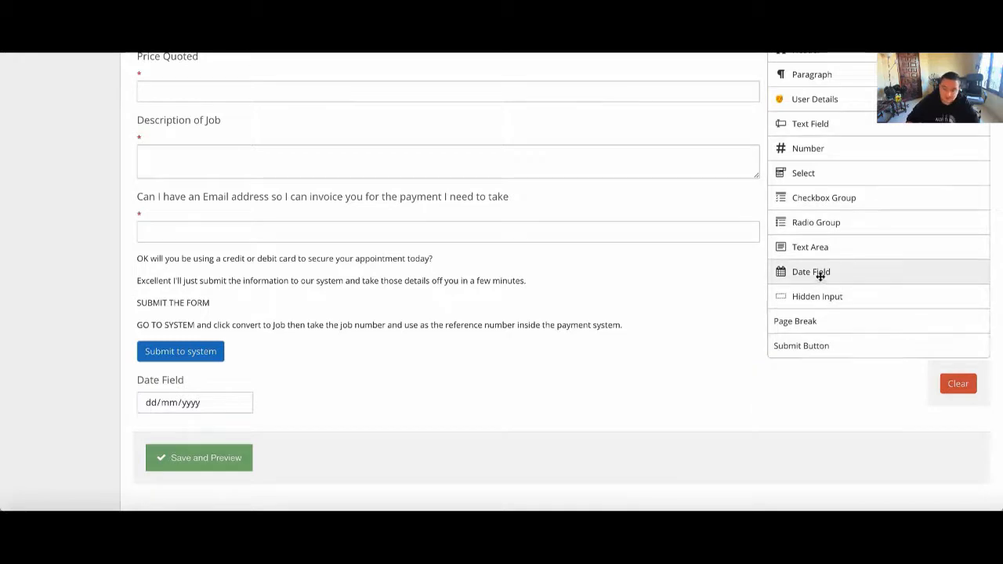
pyautogui.click(802, 247)
pyautogui.scroll(10, 373, 260)
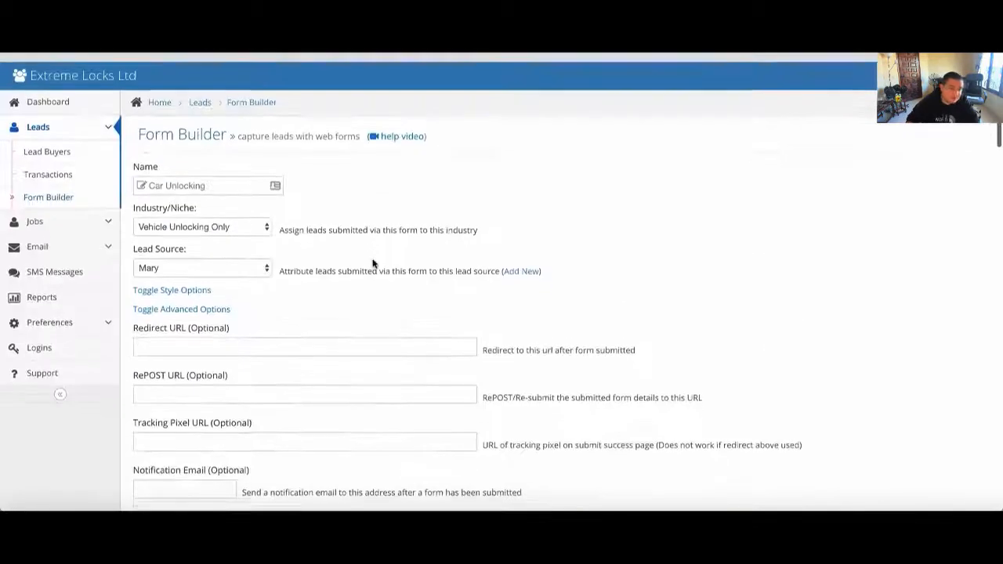
pyautogui.click(44, 190)
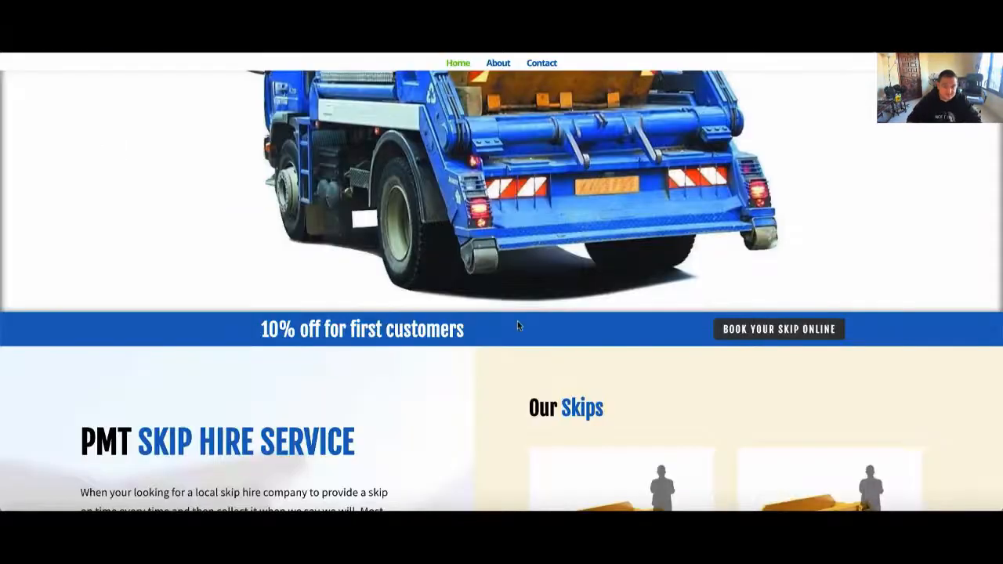
# Scroll the PMT Skip Hire page until the Order a Skip Now! form is in view
pyautogui.scroll(4, 517, 326)
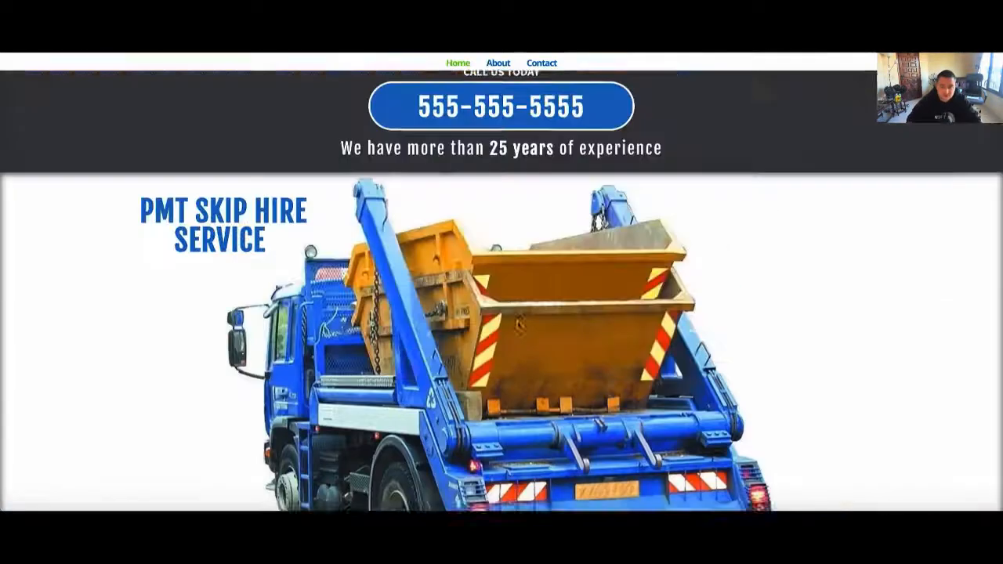
pyautogui.scroll(-10, 517, 325)
pyautogui.scroll(-10, 518, 326)
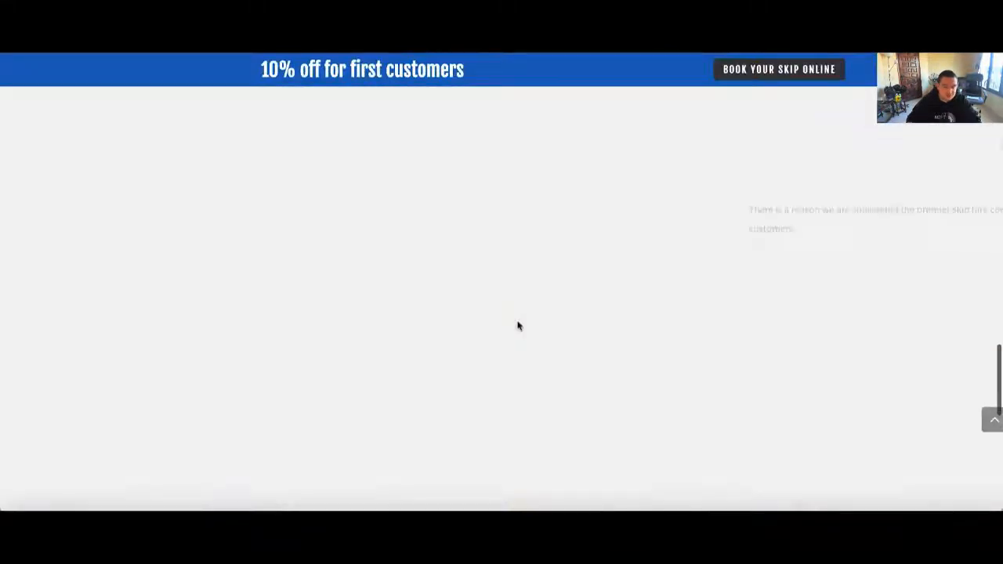
pyautogui.scroll(5, 517, 326)
pyautogui.scroll(1, 517, 325)
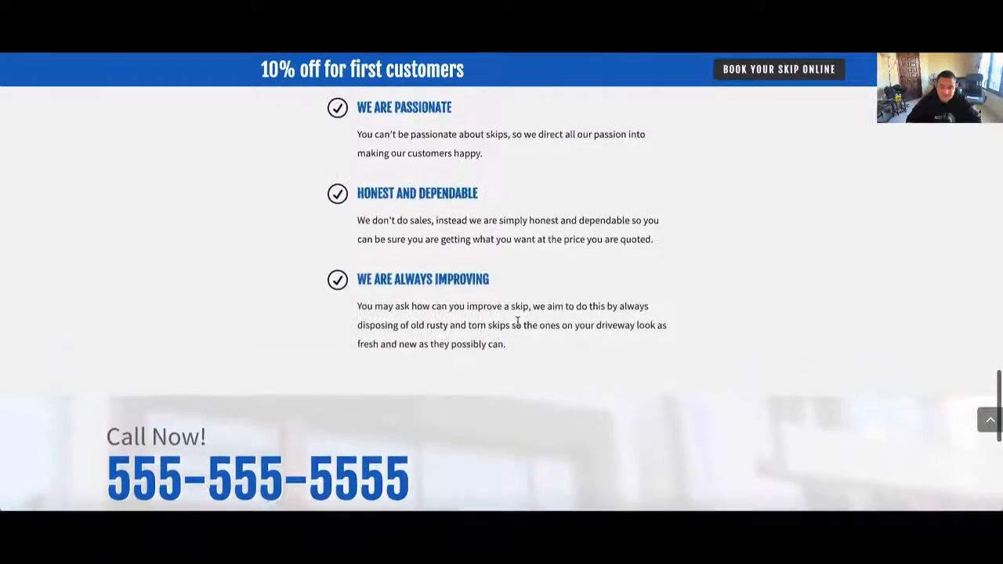
pyautogui.scroll(-1, 517, 325)
pyautogui.scroll(5, 517, 325)
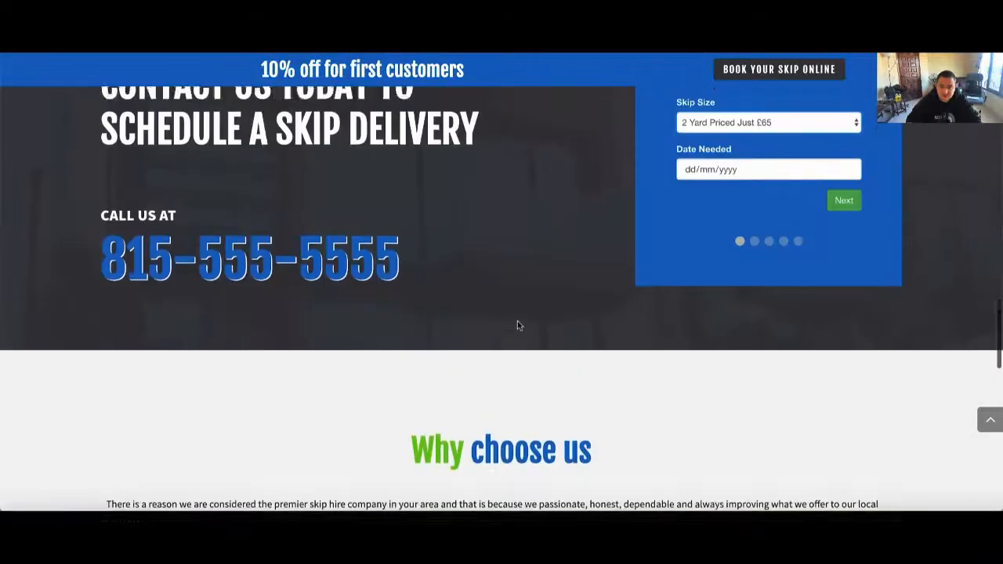
pyautogui.scroll(2, 517, 325)
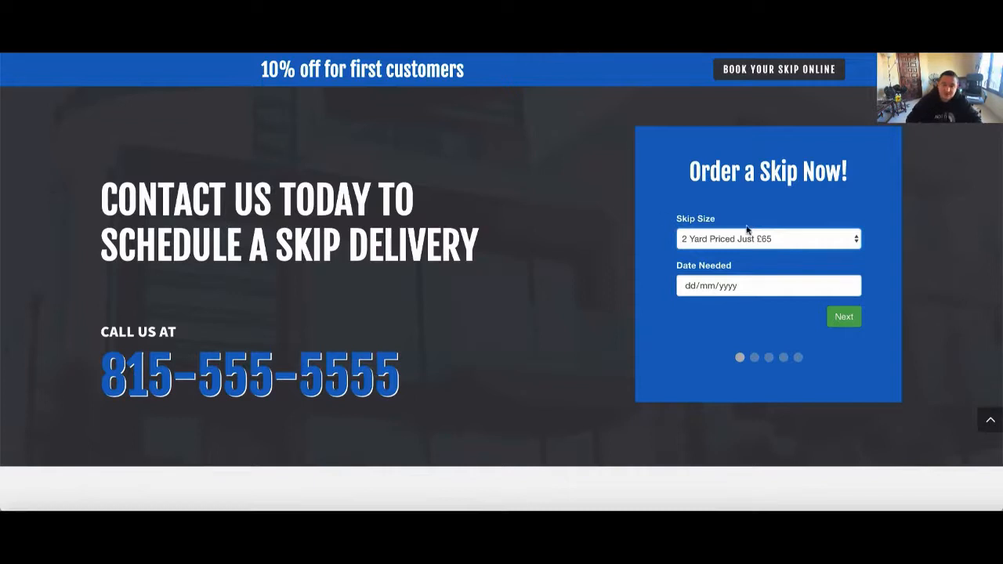
# Choose a 10 yard skip needed on 16/11/2018
pyautogui.click(854, 238)
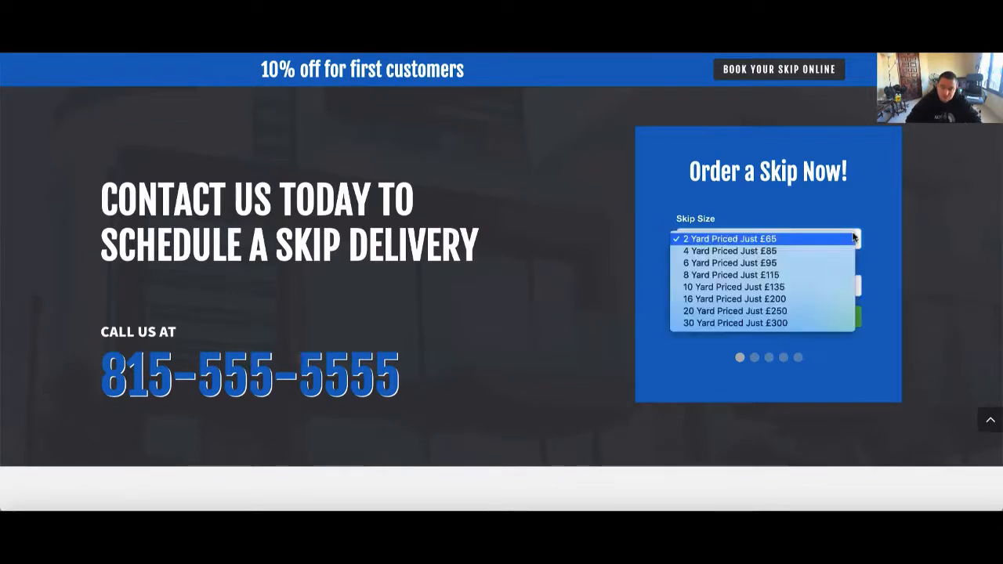
pyautogui.click(827, 283)
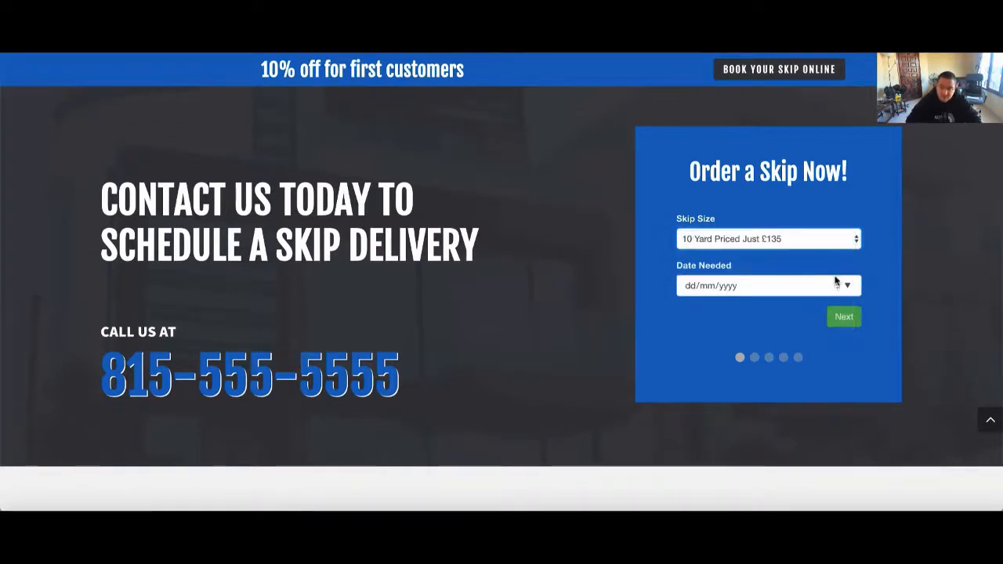
pyautogui.click(846, 287)
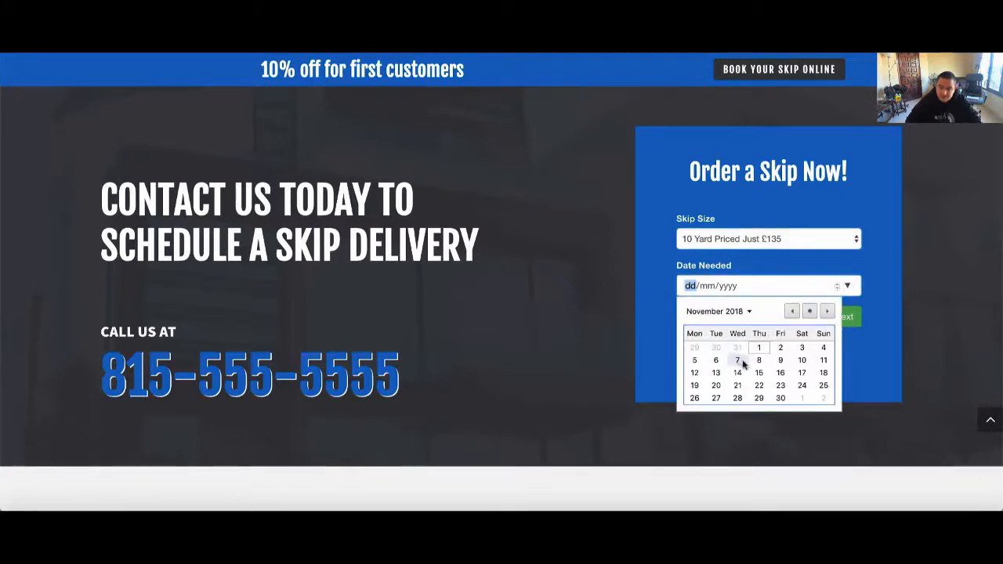
pyautogui.click(780, 373)
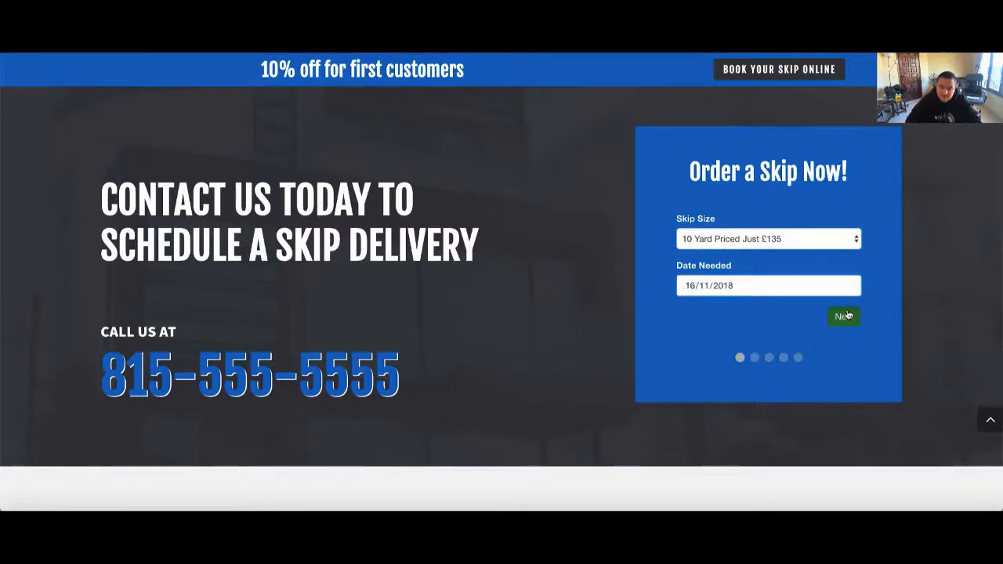
pyautogui.click(845, 316)
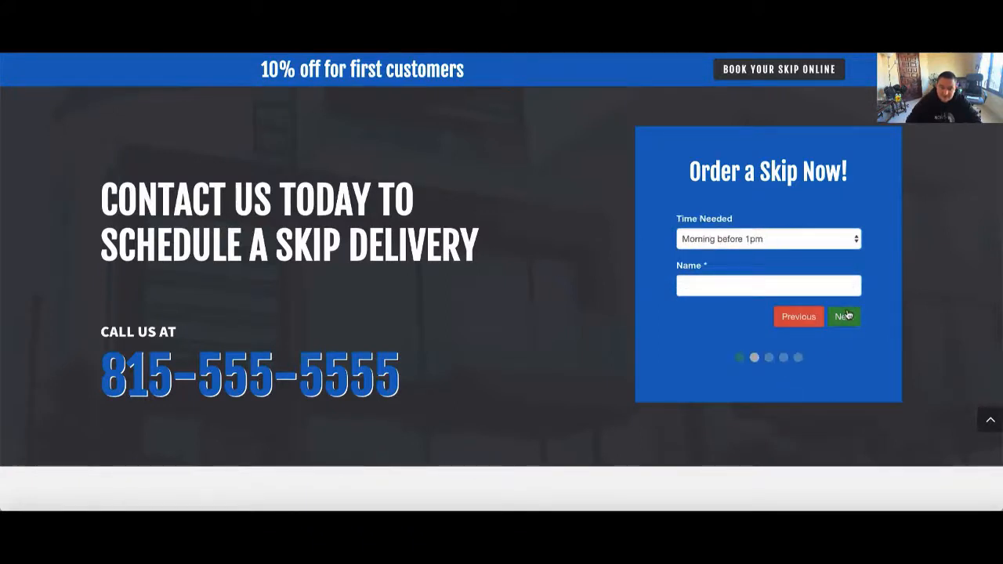
# Choose afternoon before 6pm delivery and fill in the customer's name from saved details
pyautogui.click(854, 241)
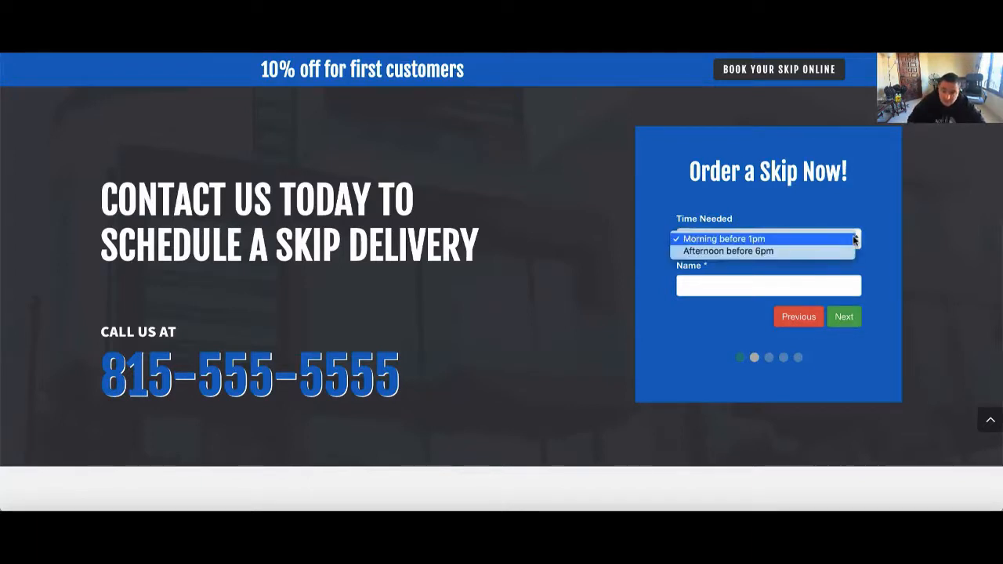
pyautogui.click(776, 251)
pyautogui.click(850, 287)
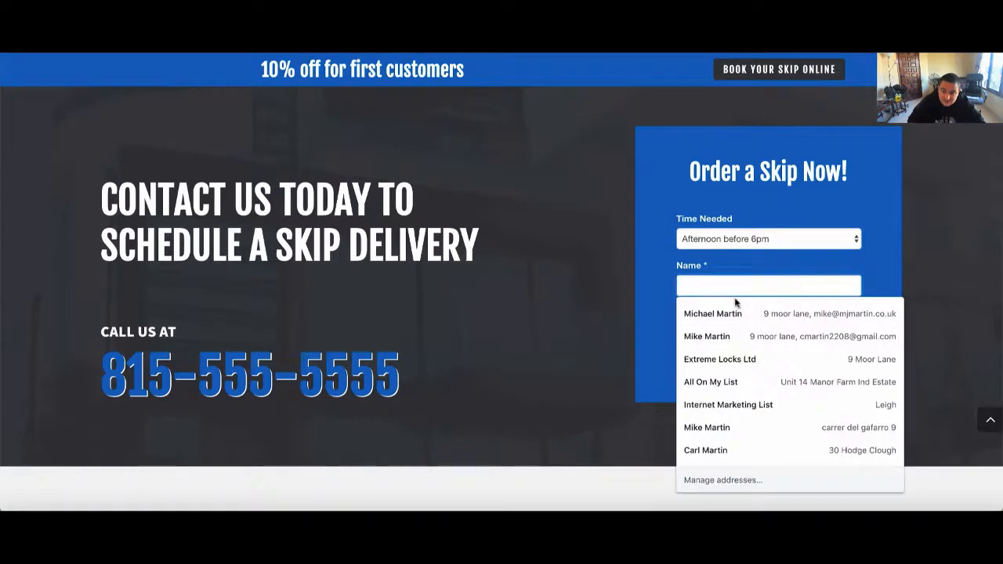
pyautogui.click(873, 250)
pyautogui.click(683, 284)
pyautogui.click(709, 313)
pyautogui.click(846, 317)
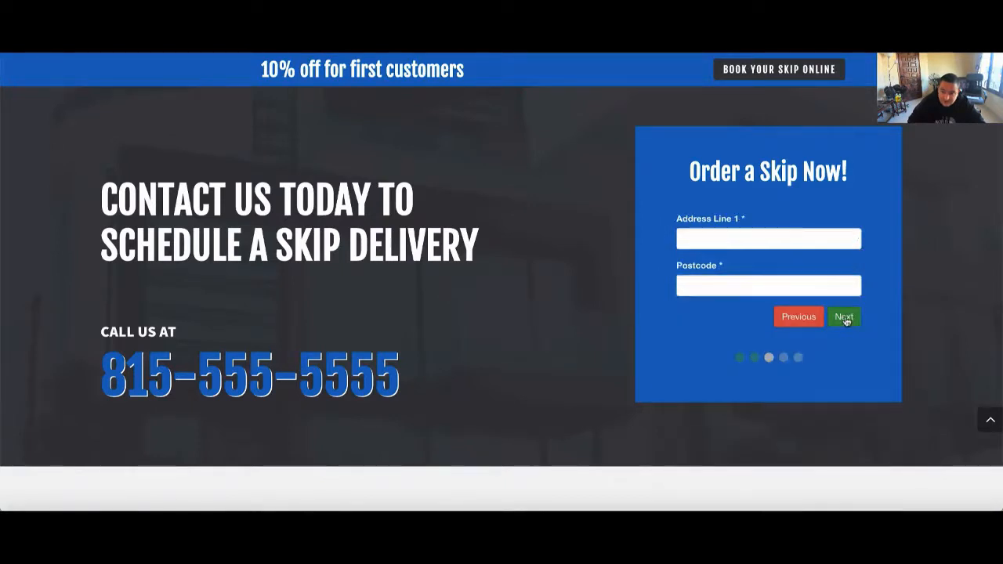
# Autofill address, postcode, phone and email, submit the order, and switch to The Booking System Tools
pyautogui.click(705, 236)
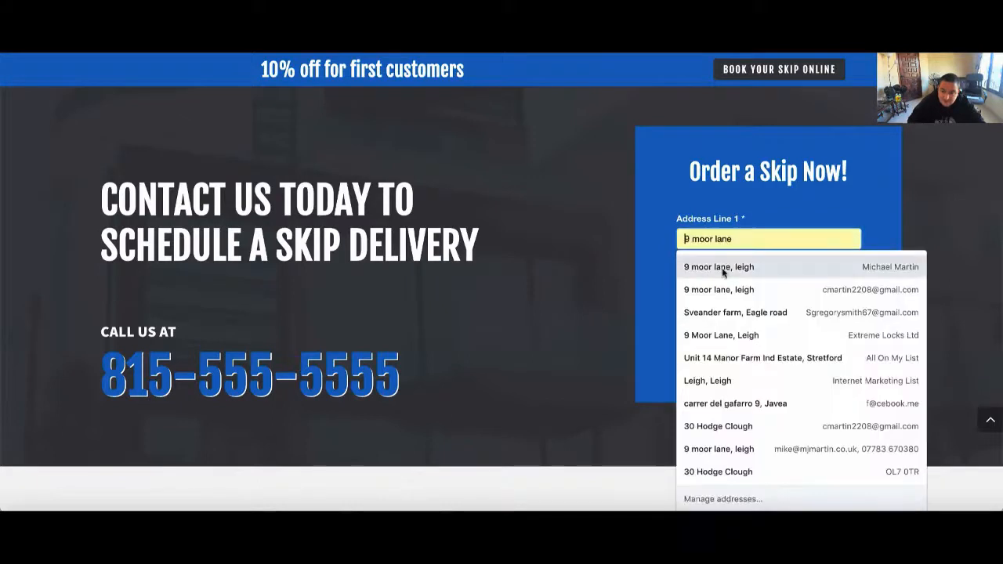
pyautogui.click(721, 267)
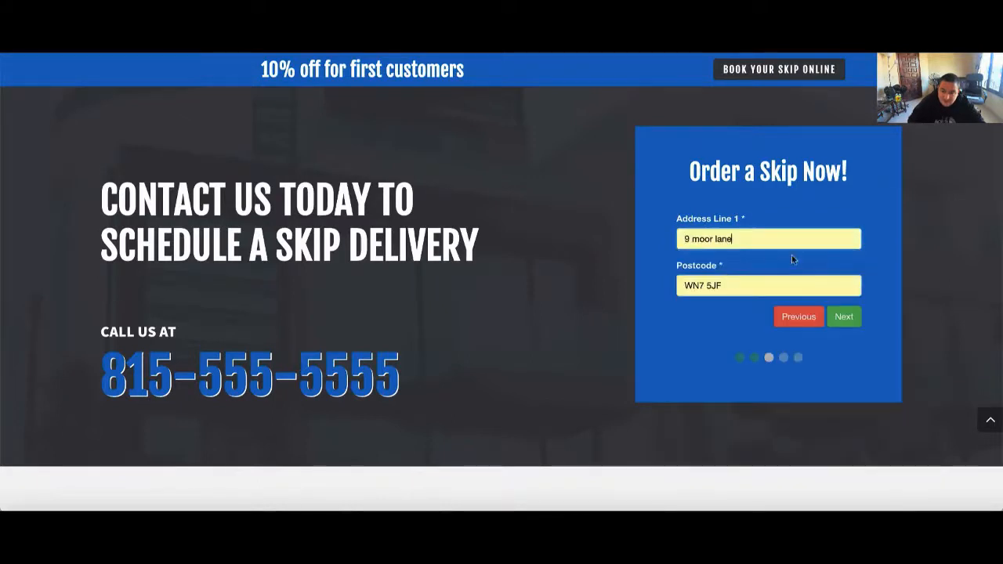
pyautogui.click(844, 316)
pyautogui.click(741, 234)
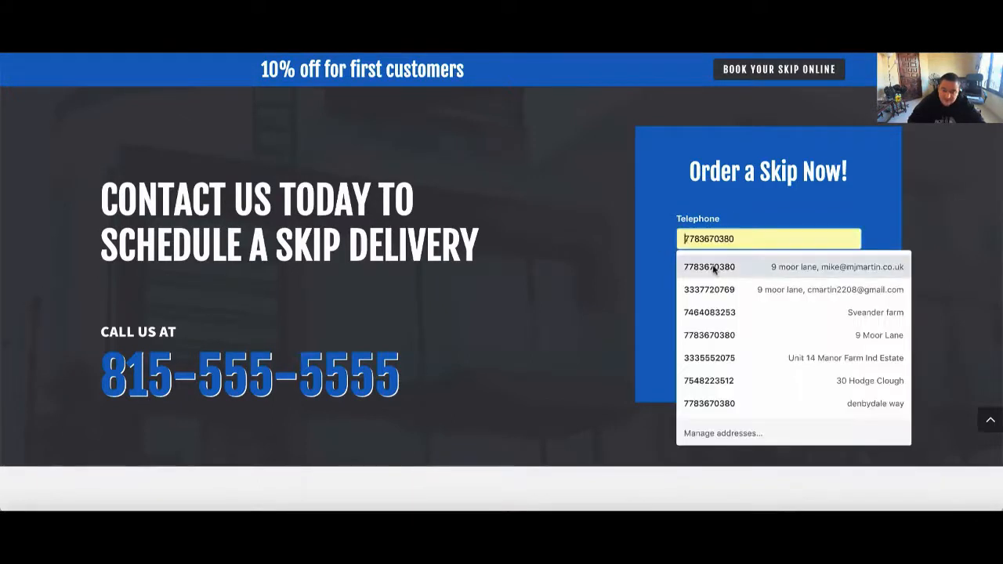
pyautogui.click(715, 266)
pyautogui.click(845, 318)
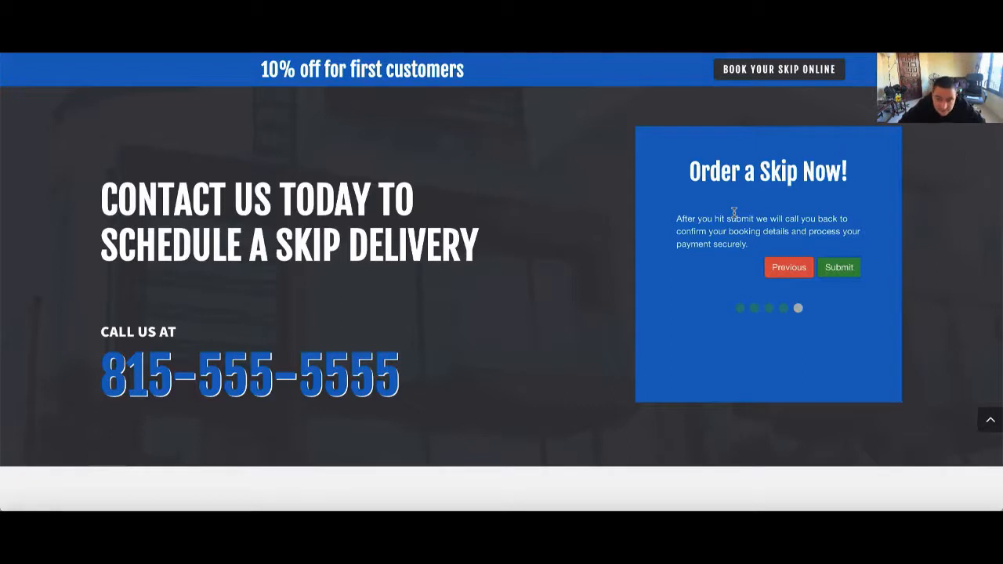
pyautogui.click(843, 270)
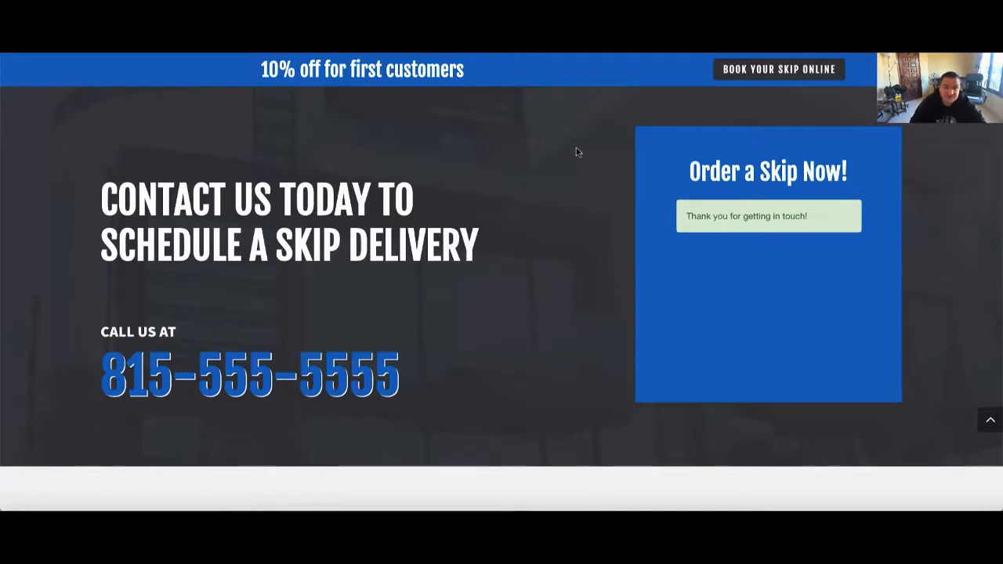
pyautogui.hotkey('ctrl', 'Tab')
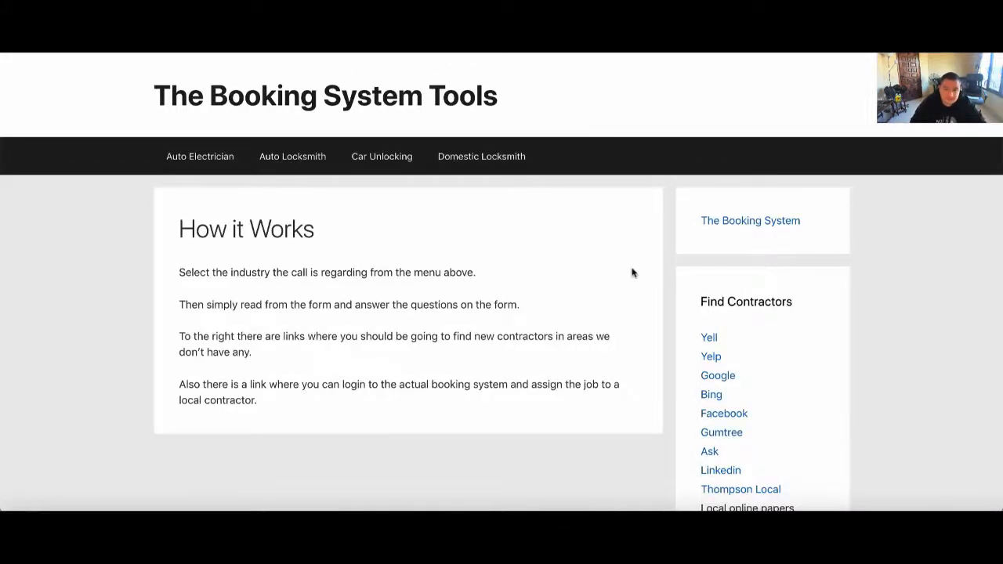
# Open the Auto Electrician call form in The Booking System Tools
pyautogui.scroll(-3, 633, 273)
pyautogui.scroll(3, 631, 271)
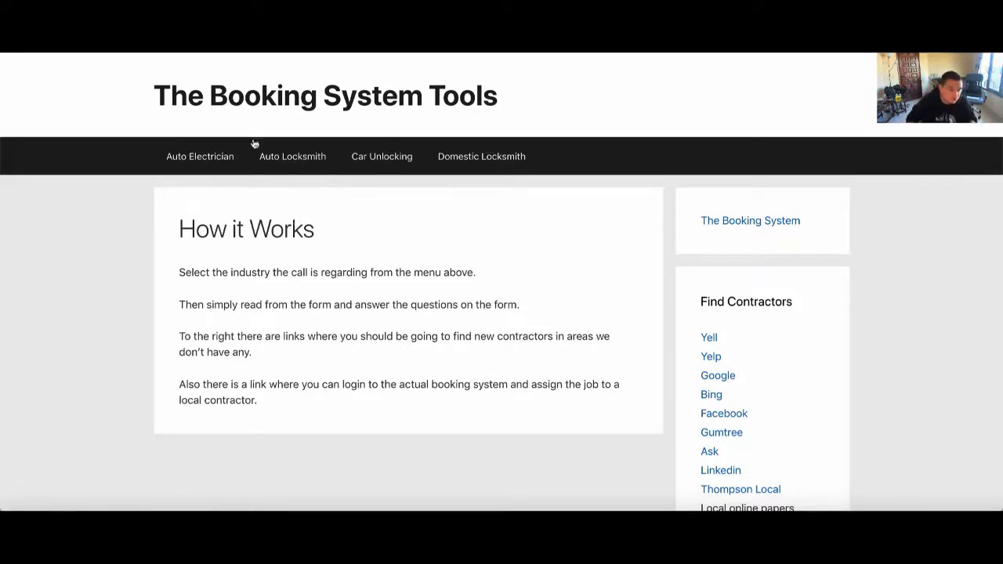
pyautogui.click(209, 159)
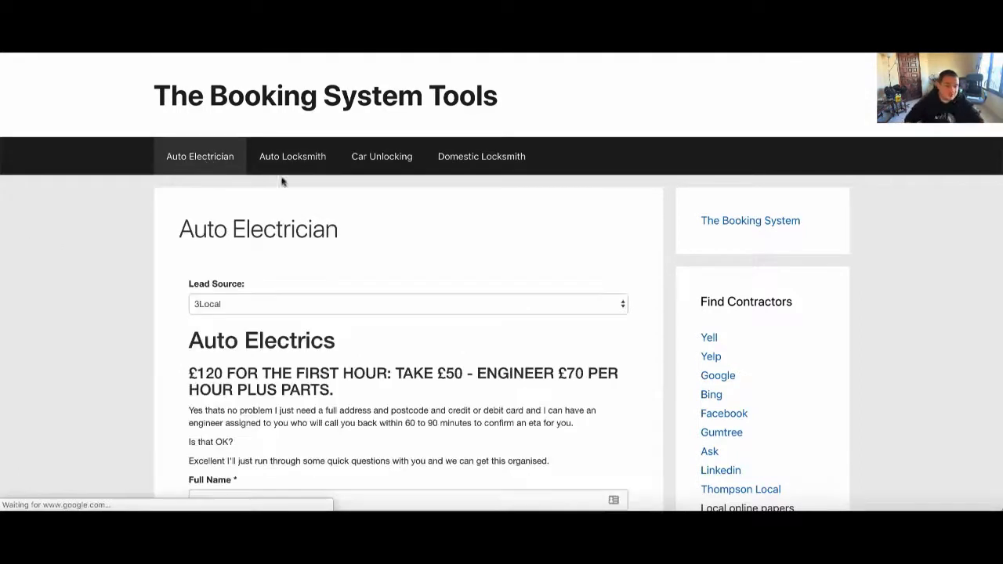
# Switch the form's lead source away from 3Local, trying several other sources
pyautogui.scroll(-3, 629, 224)
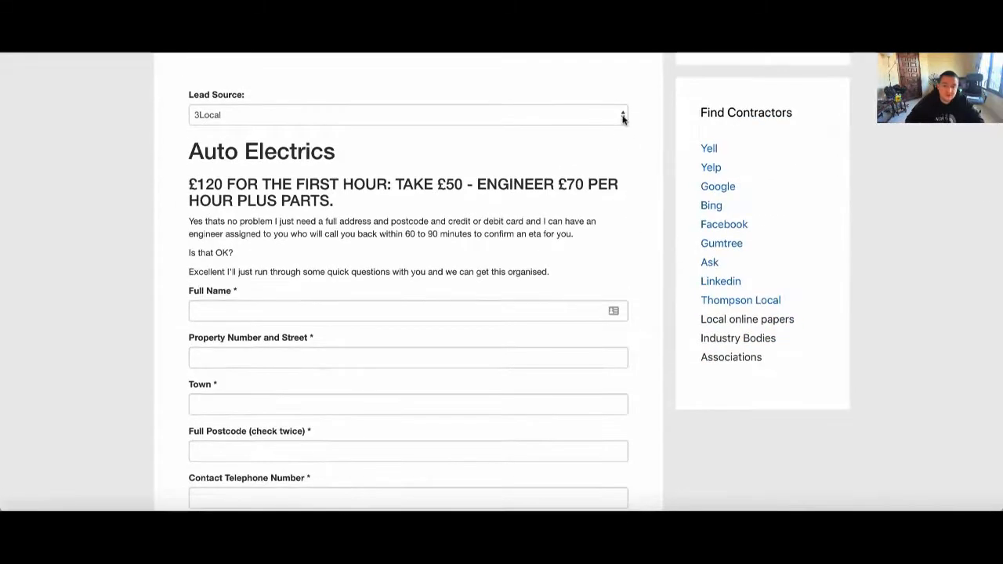
pyautogui.click(623, 116)
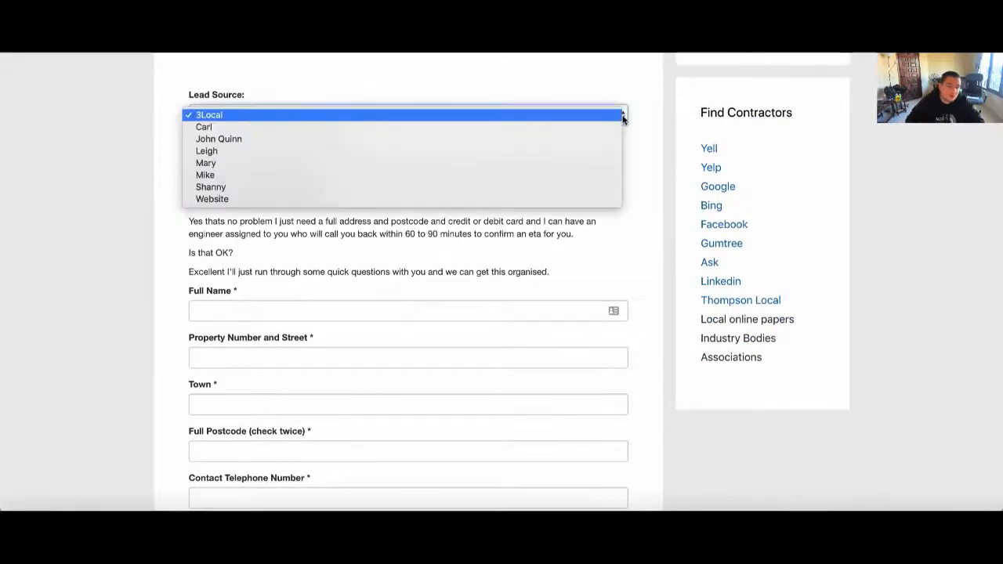
pyautogui.click(211, 127)
pyautogui.click(363, 112)
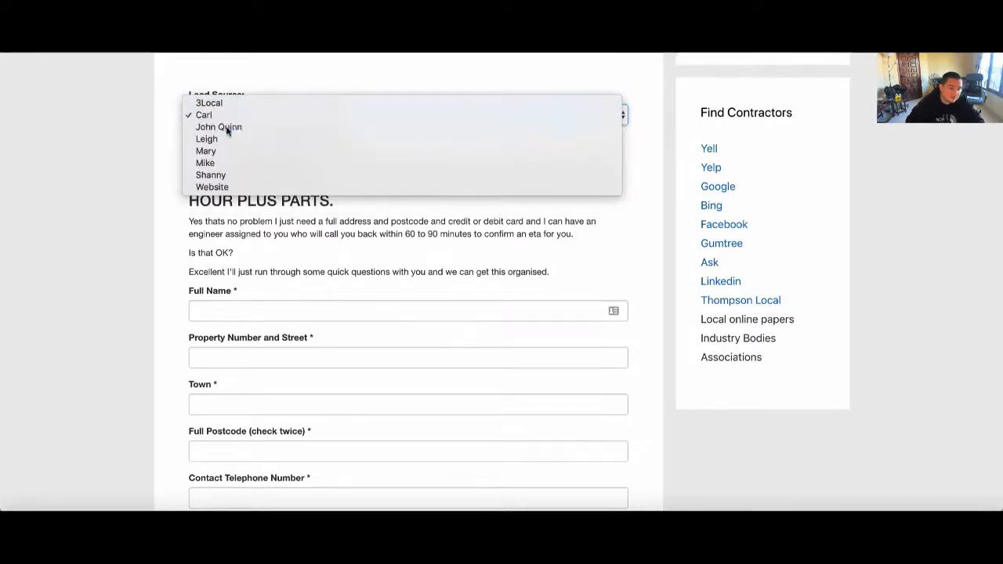
pyautogui.click(227, 128)
pyautogui.click(274, 118)
pyautogui.click(267, 128)
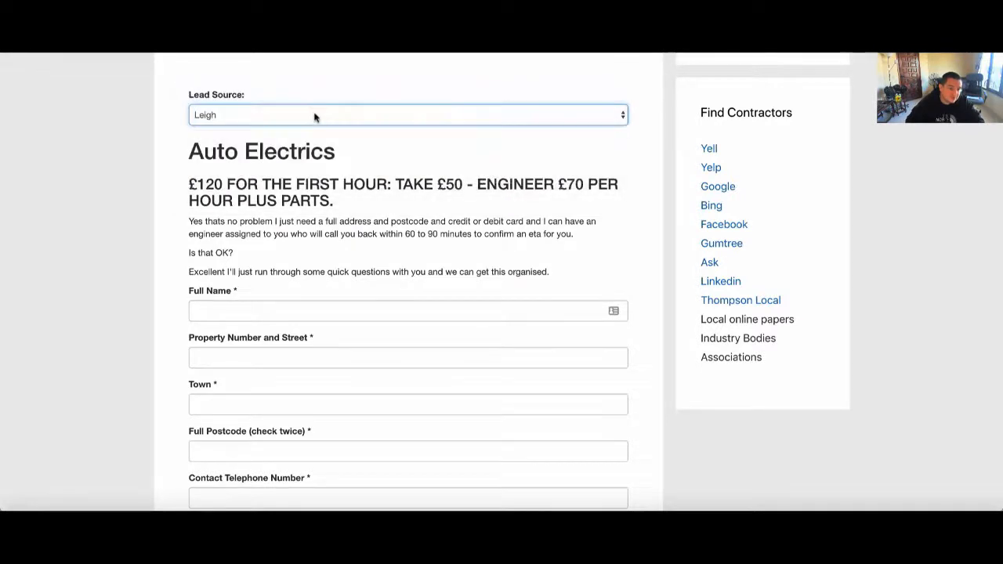
pyautogui.click(297, 118)
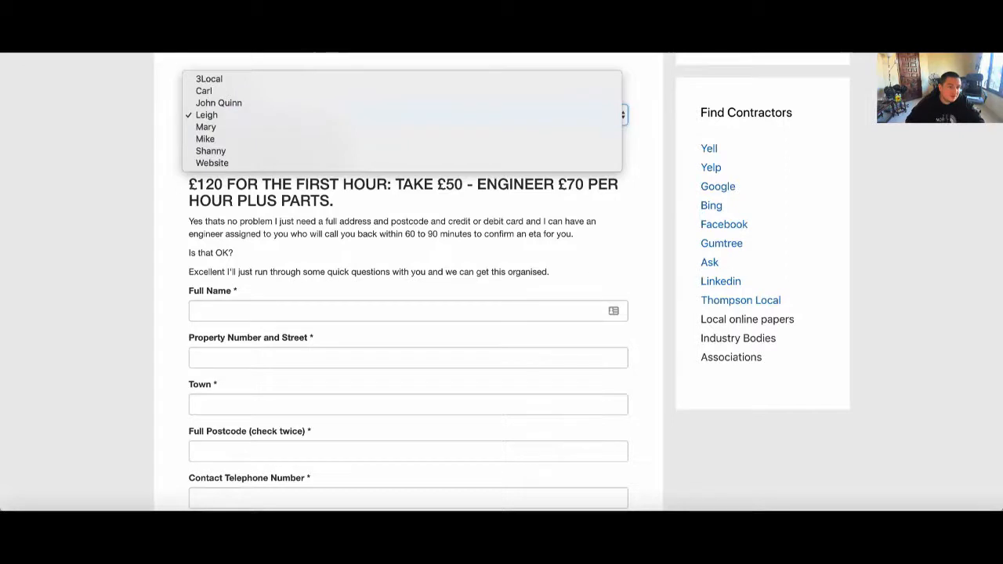
pyautogui.press('Escape')
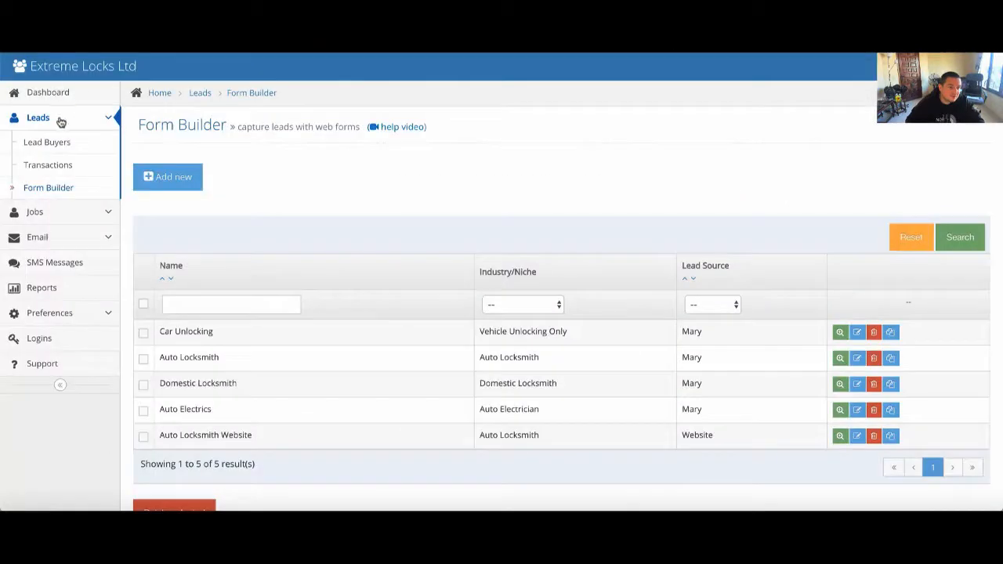
# Review LeadSimplify's Jobs list, topped by the 1 November 2018 Auto Electrician job, then go to Leads
pyautogui.click(38, 214)
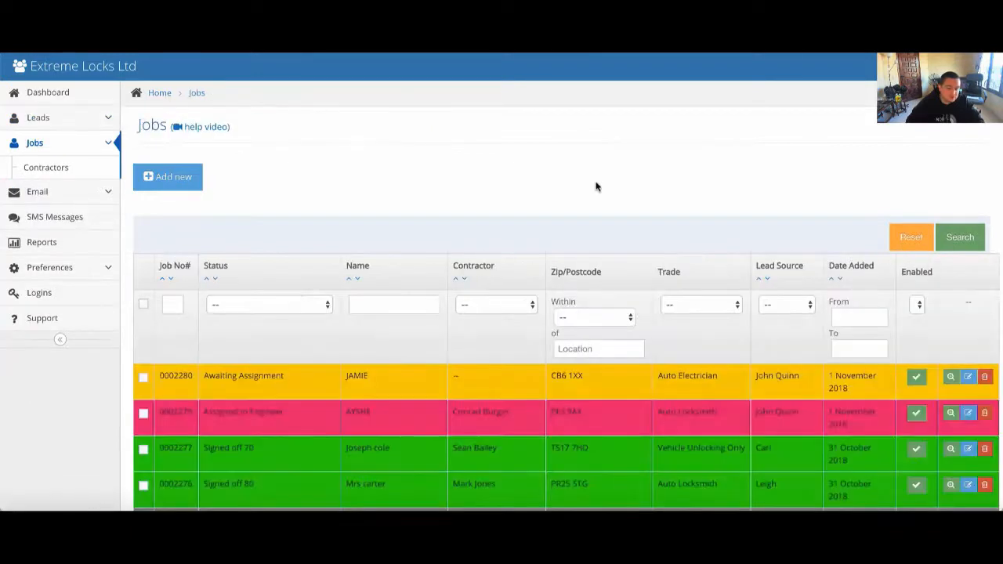
pyautogui.scroll(-2, 596, 187)
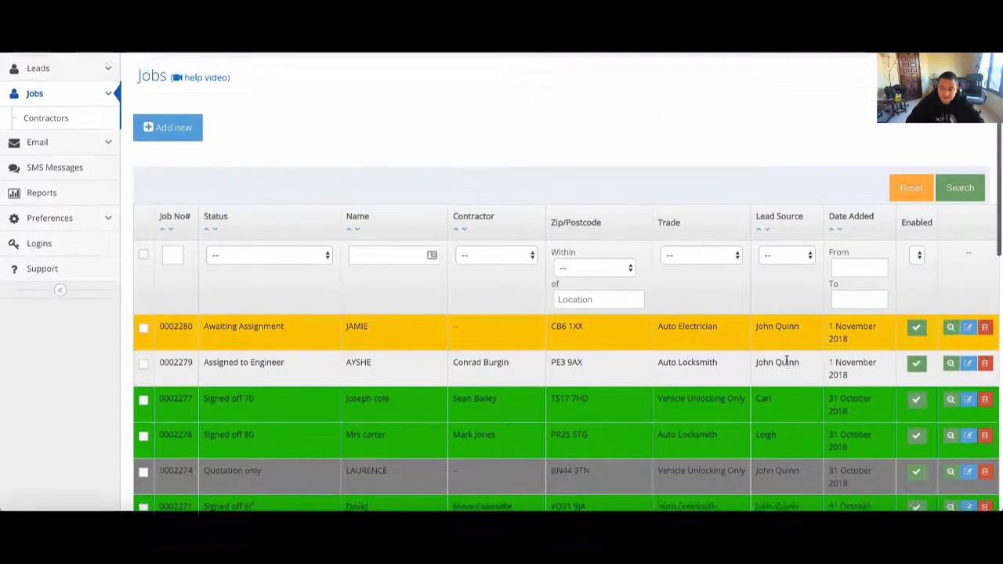
pyautogui.scroll(1, 794, 360)
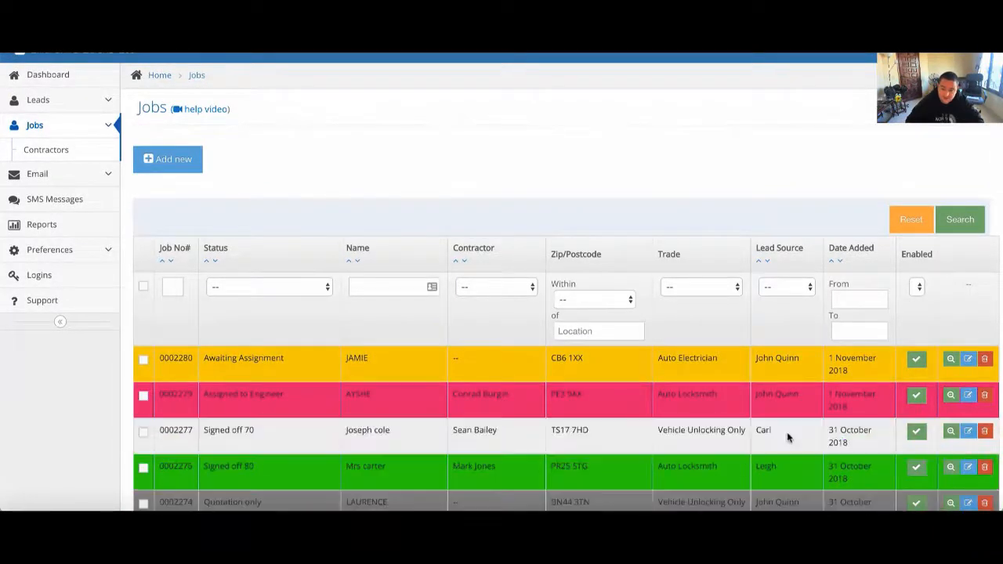
pyautogui.click(33, 101)
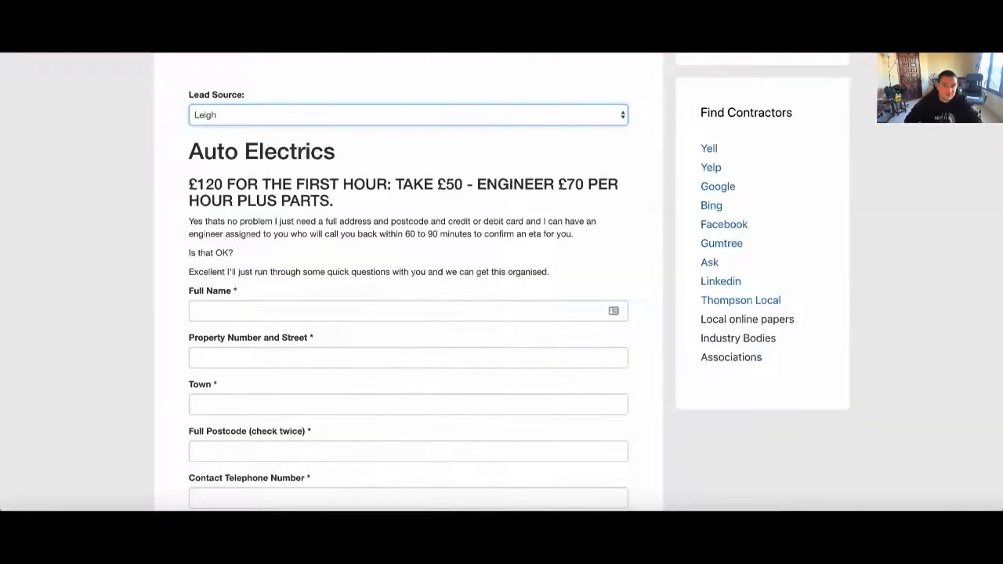
# Change the Auto Electrician form's lead source from Leigh to Carl
pyautogui.scroll(3, 411, 189)
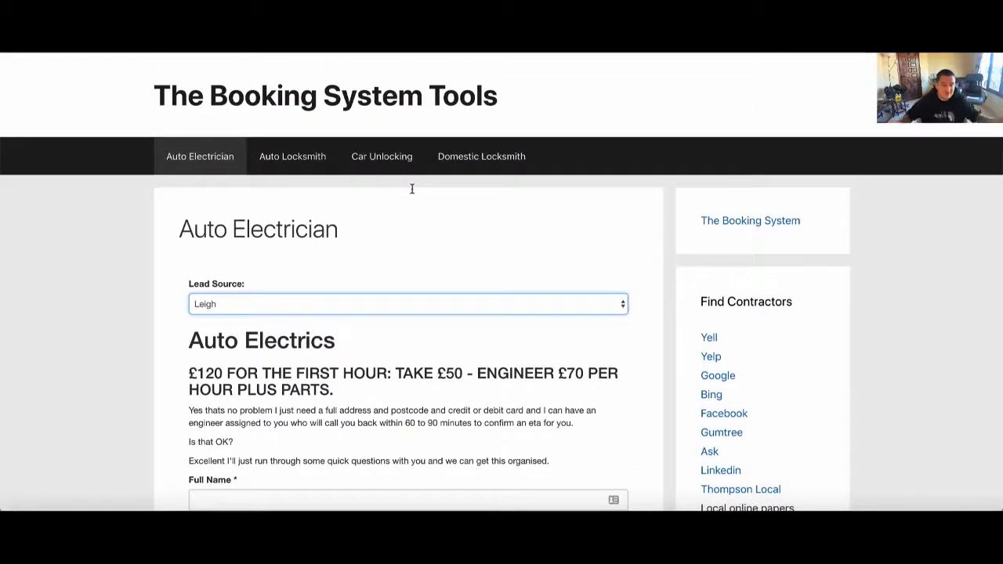
pyautogui.scroll(-1, 852, 325)
pyautogui.scroll(-2, 852, 325)
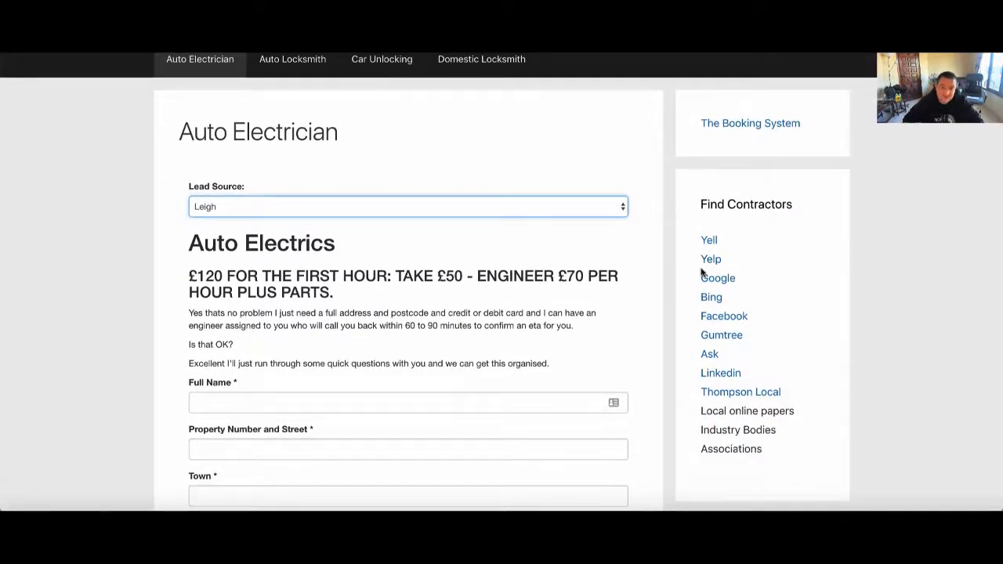
pyautogui.scroll(2, 808, 259)
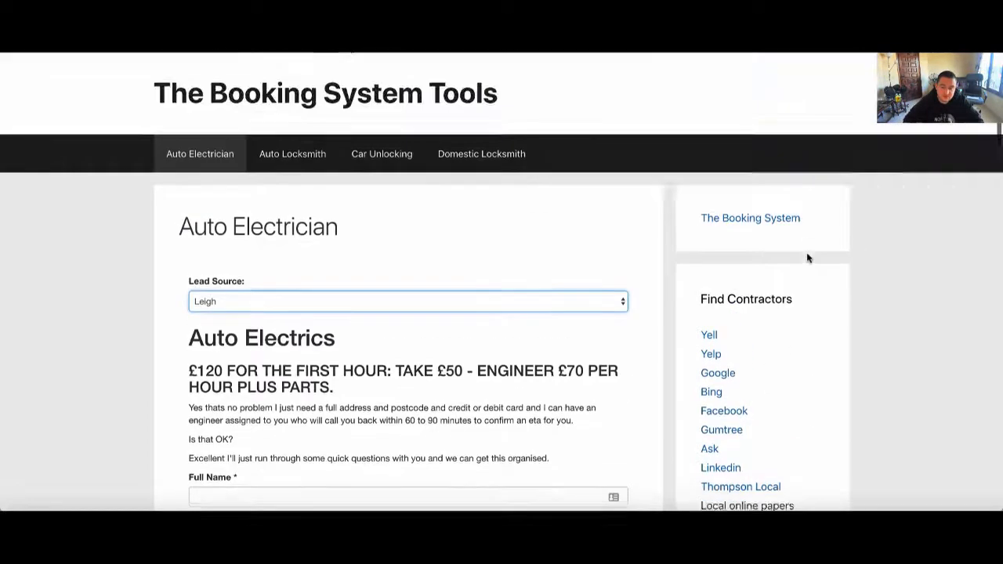
pyautogui.click(477, 305)
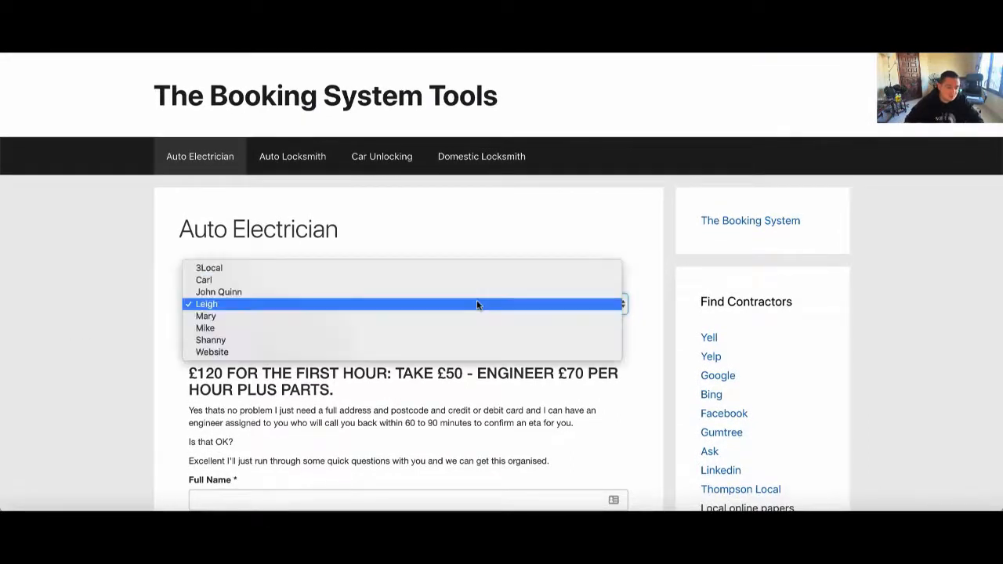
pyautogui.click(251, 286)
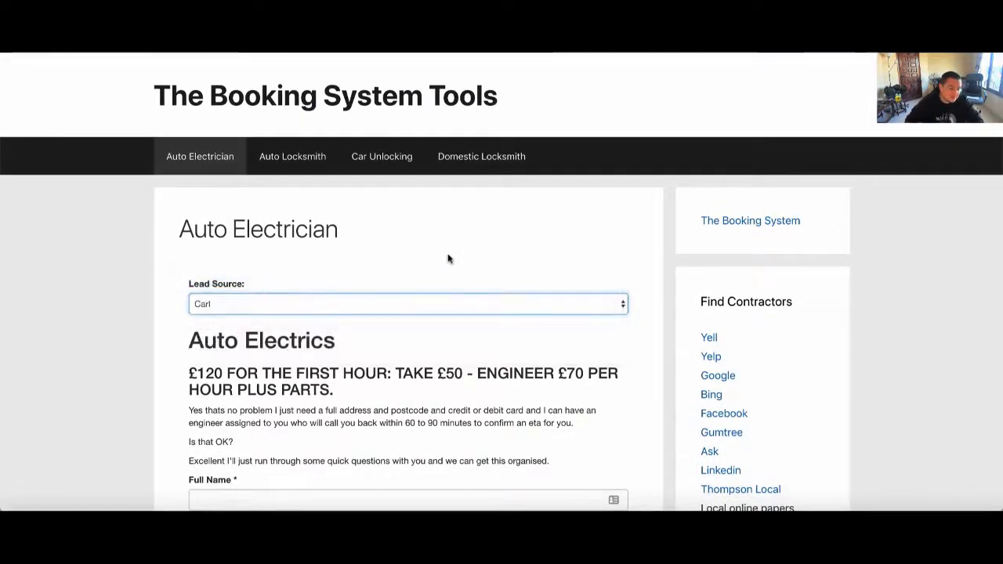
pyautogui.scroll(-3, 448, 258)
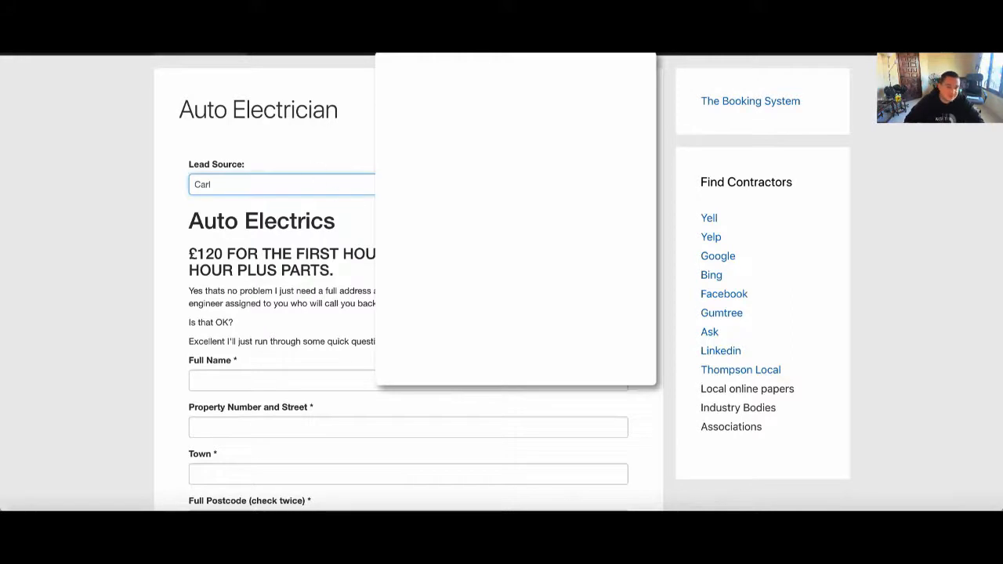
# Autofill the name, street, town, postcode and phone from a saved browser address
pyautogui.scroll(-2, 408, 282)
pyautogui.click(205, 285)
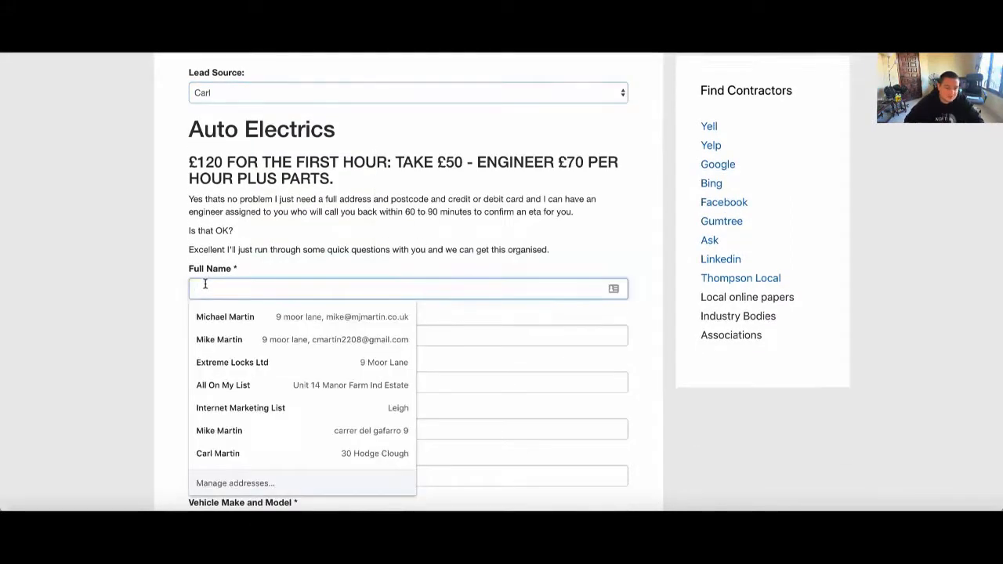
pyautogui.click(205, 317)
pyautogui.scroll(-2, 443, 211)
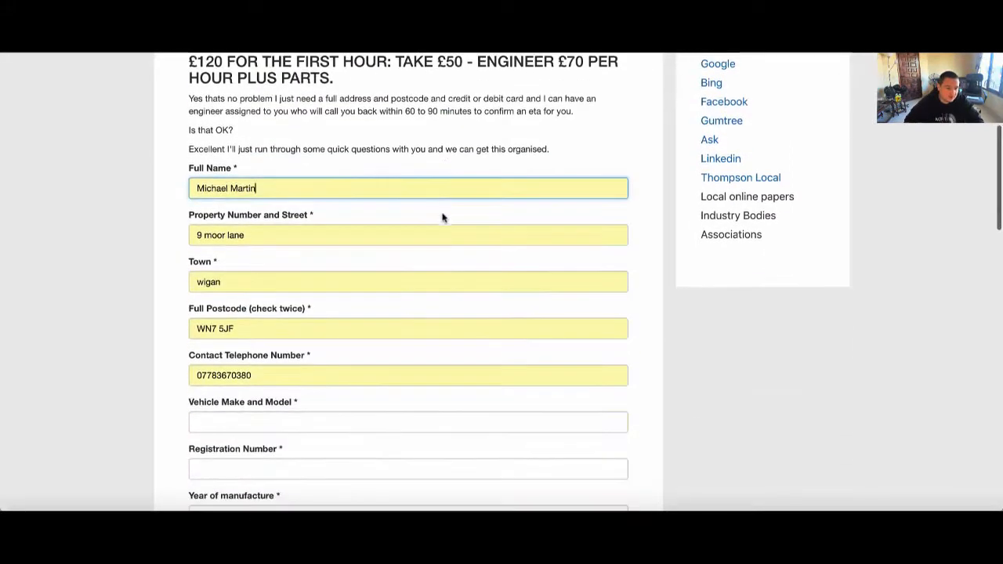
pyautogui.scroll(-3, 418, 284)
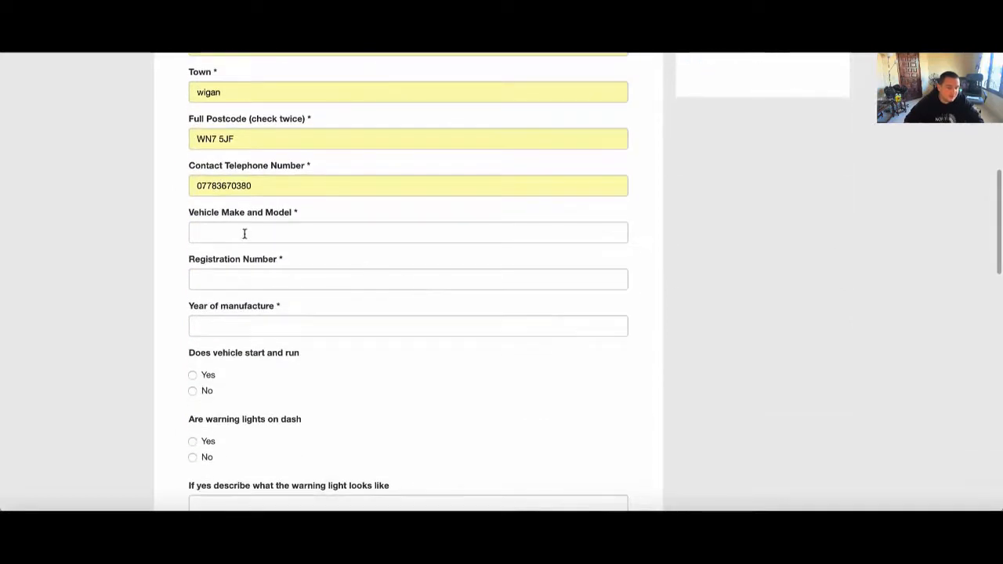
pyautogui.scroll(8, 307, 282)
pyautogui.scroll(-2, 360, 284)
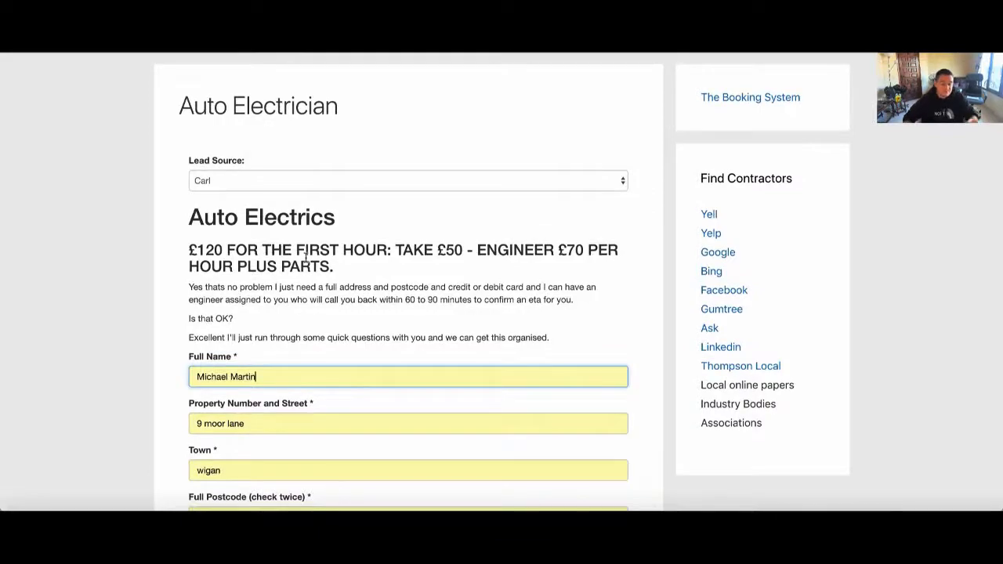
pyautogui.scroll(-7, 468, 270)
pyautogui.scroll(-15, 469, 270)
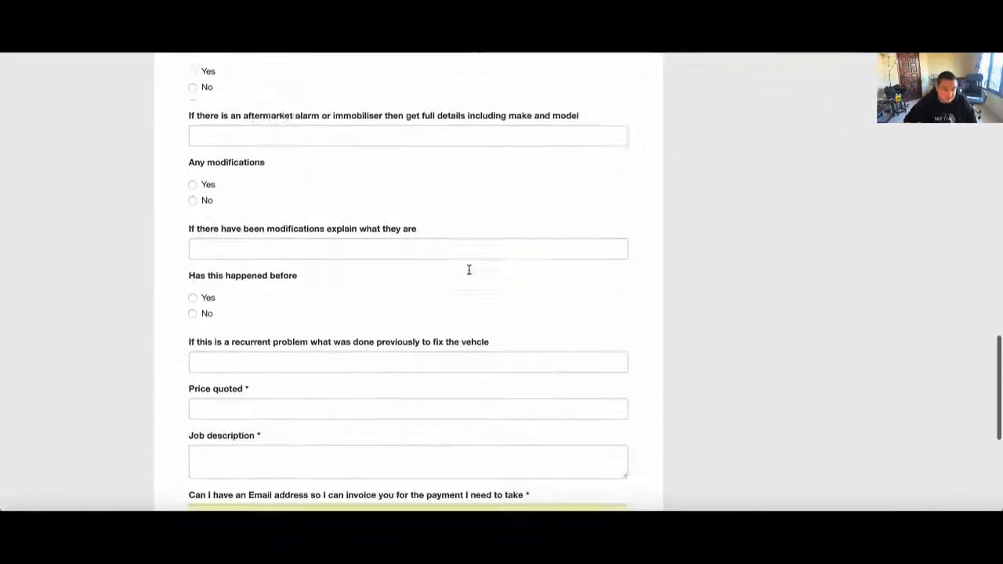
pyautogui.scroll(20, 468, 270)
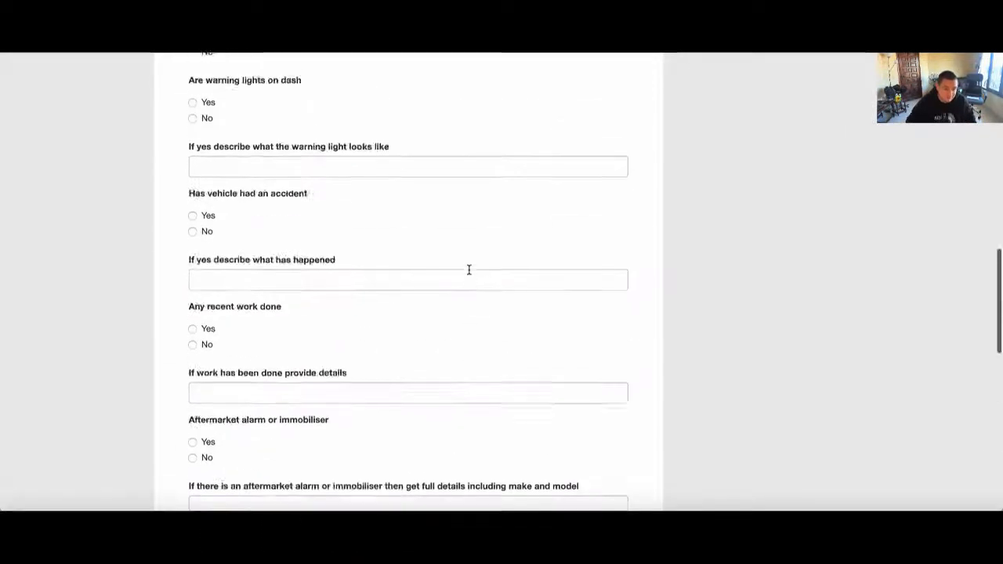
pyautogui.scroll(-2, 469, 269)
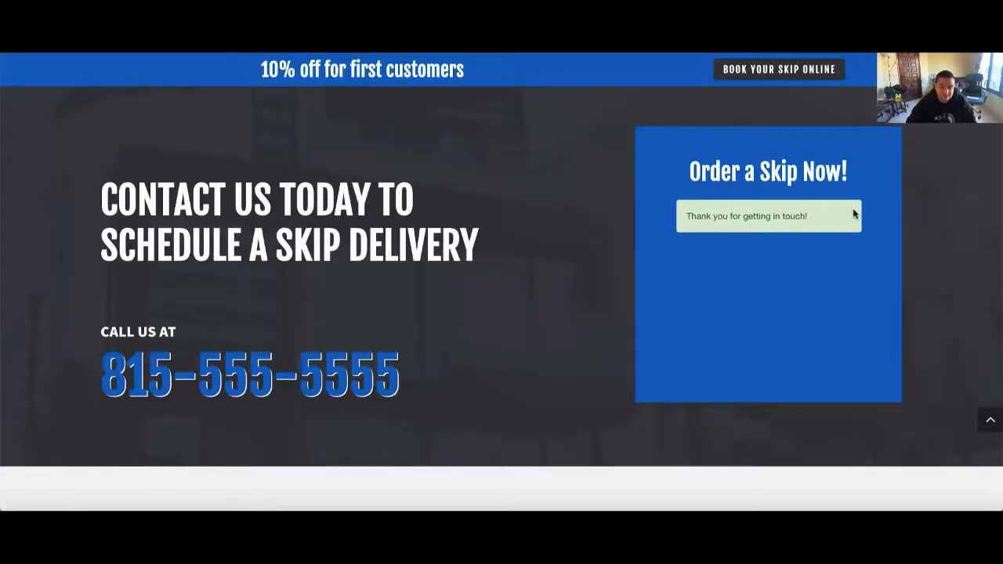
# Reload the booking page and scroll through the form again
pyautogui.press('super+r')
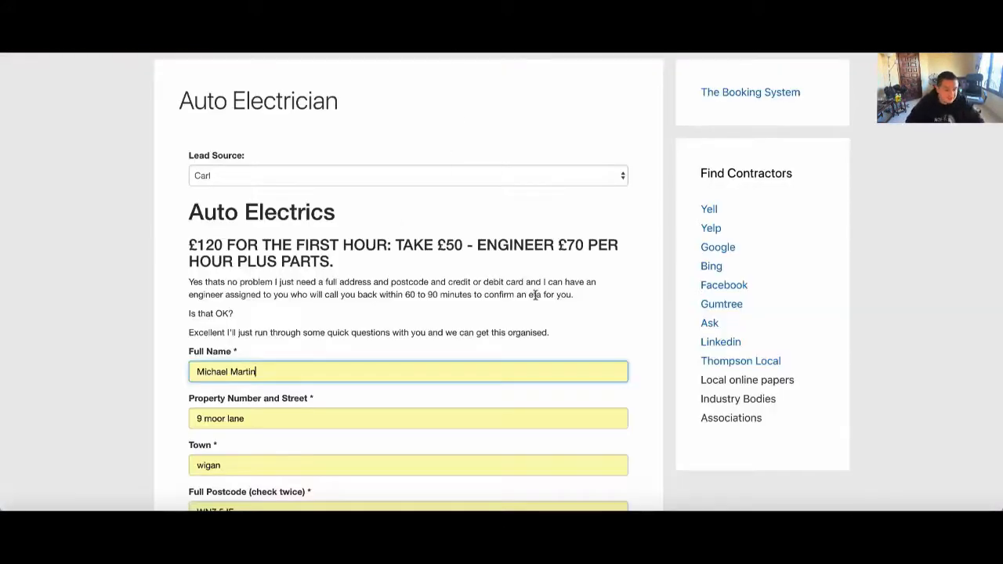
pyautogui.scroll(-2, 536, 294)
pyautogui.scroll(-2, 535, 294)
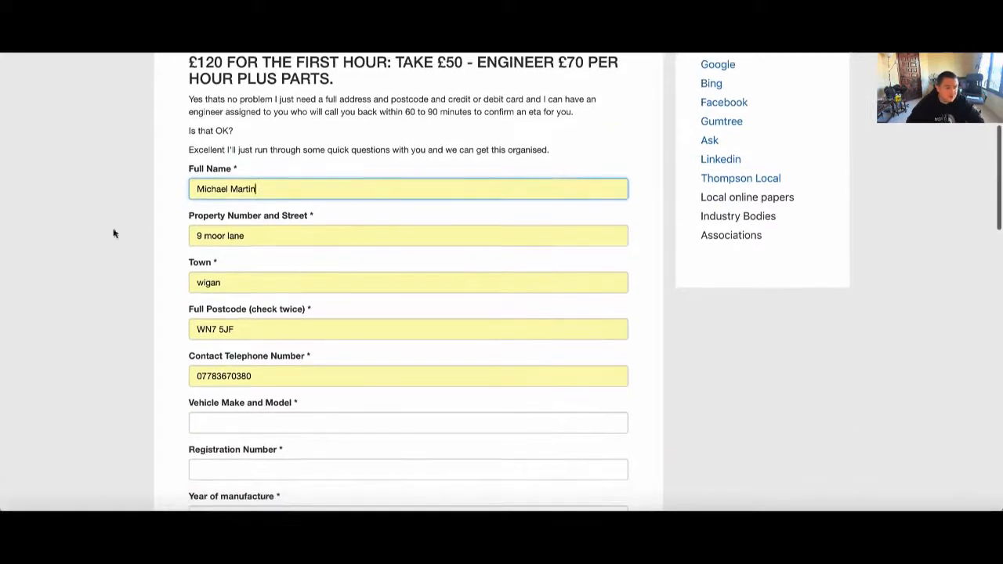
pyautogui.scroll(2, 405, 262)
pyautogui.scroll(-4, 396, 278)
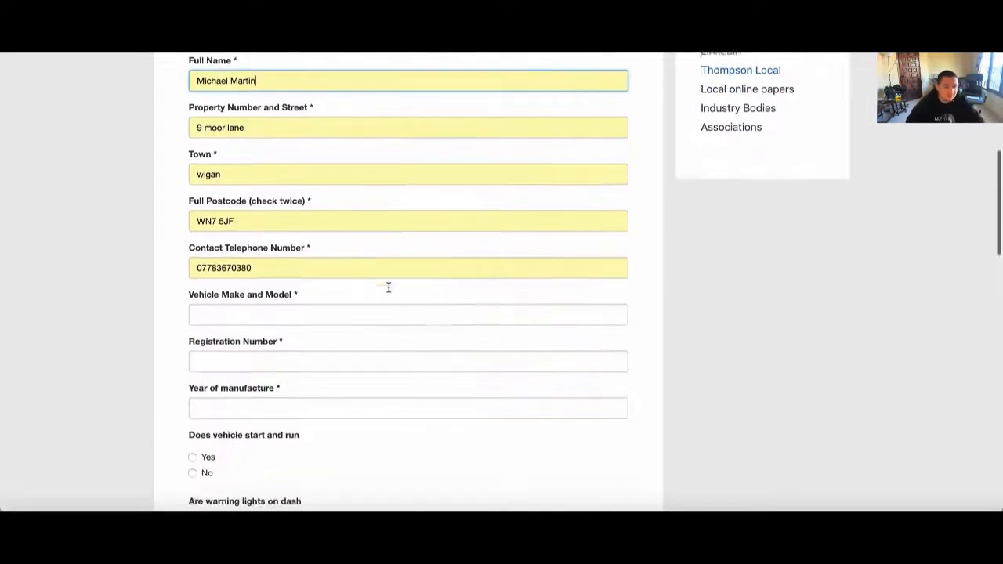
# Enter the vehicle as a BMW with its registration and year 2017
pyautogui.click(236, 320)
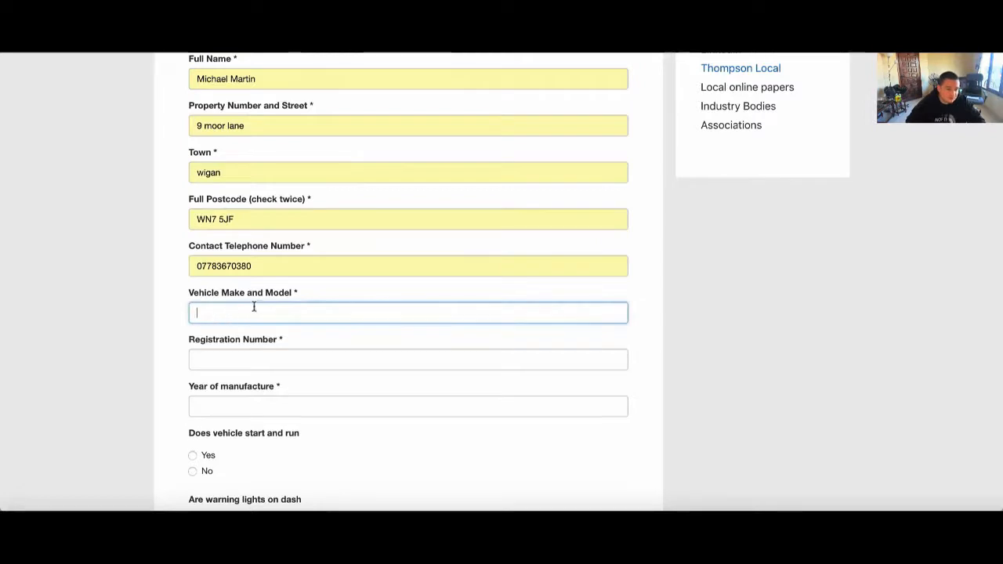
pyautogui.write('BMW')
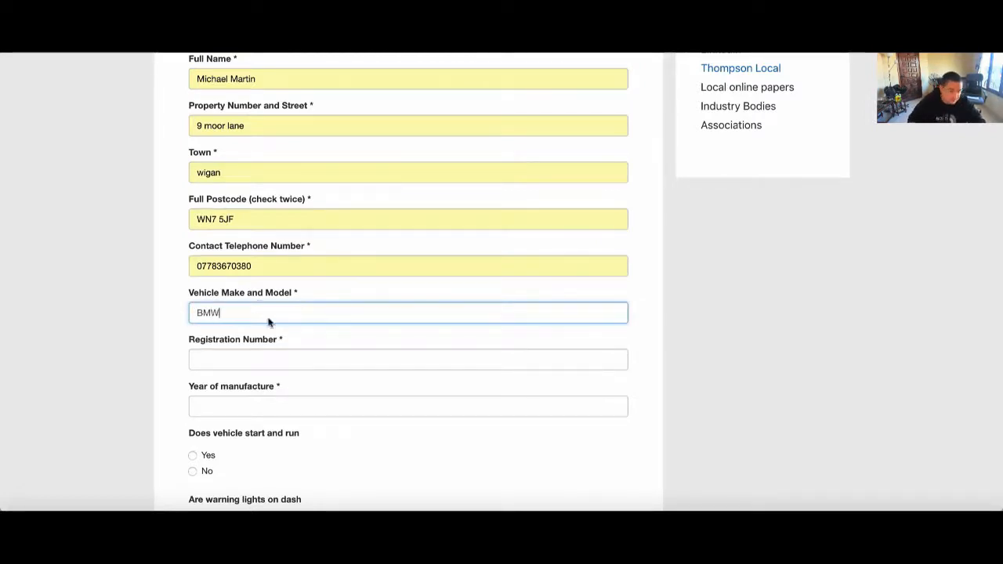
pyautogui.click(256, 358)
pyautogui.write('M')
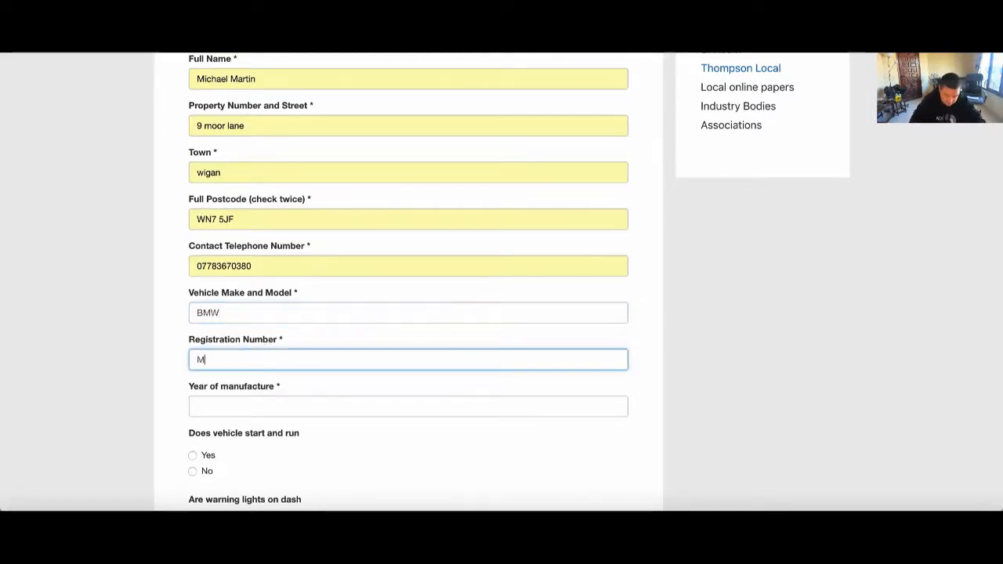
pyautogui.write('L67')
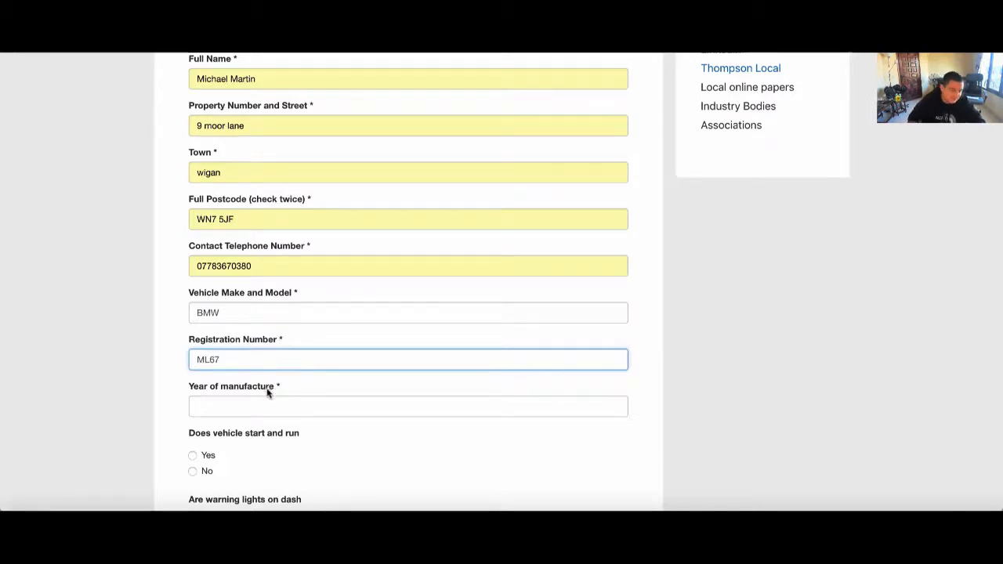
pyautogui.click(232, 401)
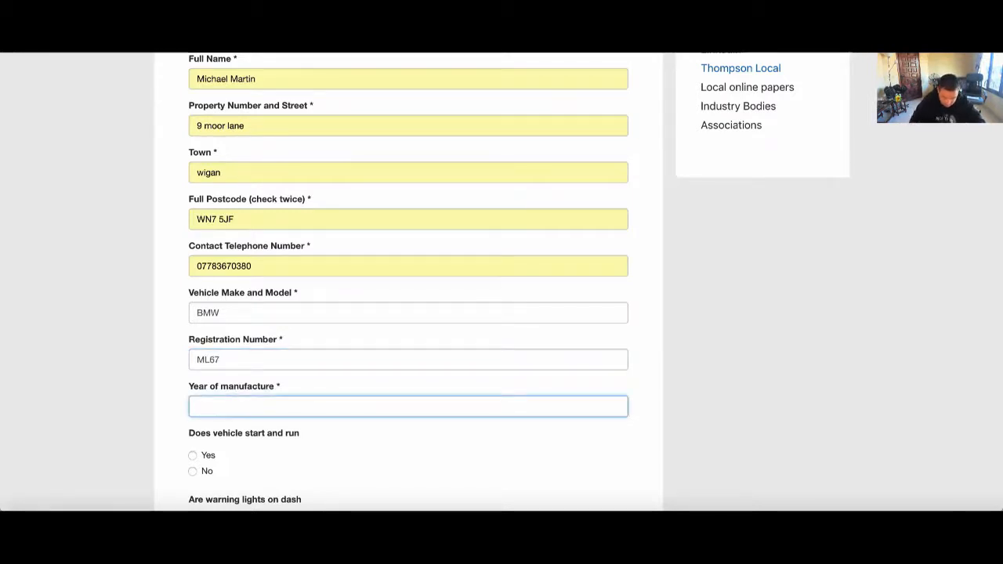
pyautogui.write('2017')
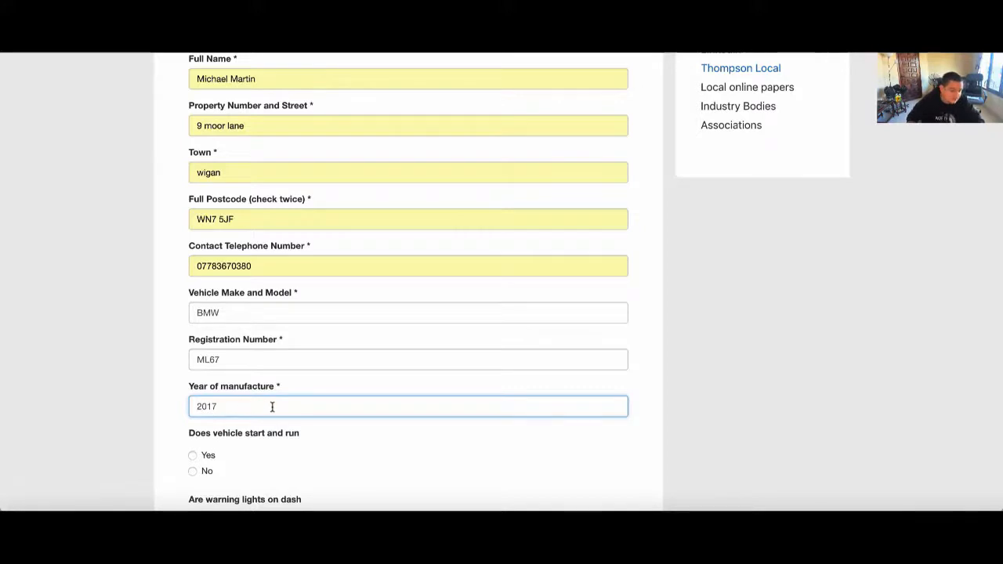
# Answer Yes to the vehicle starting and running, No to dashboard warning lights
pyautogui.scroll(-1, 272, 405)
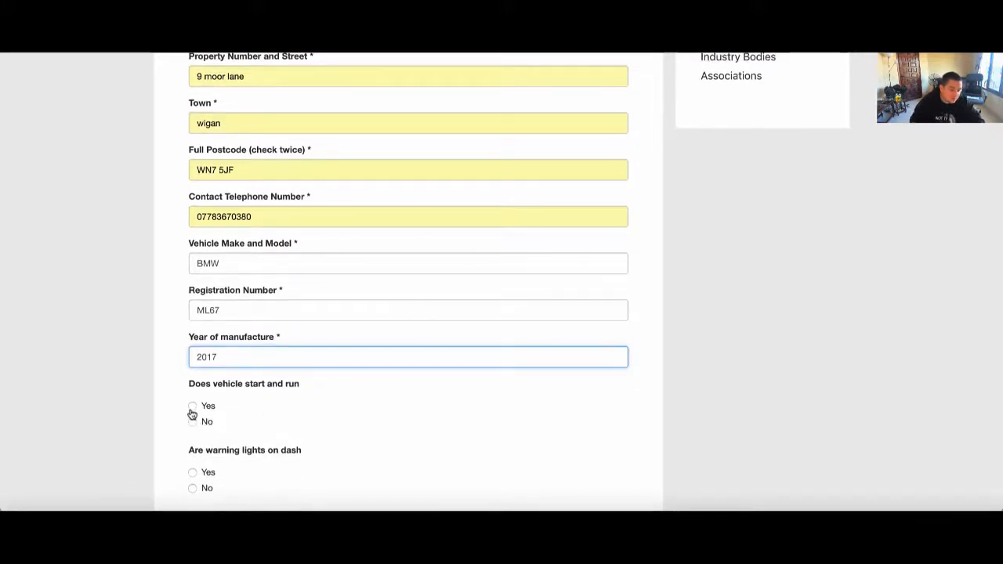
pyautogui.click(192, 408)
pyautogui.scroll(-2, 228, 387)
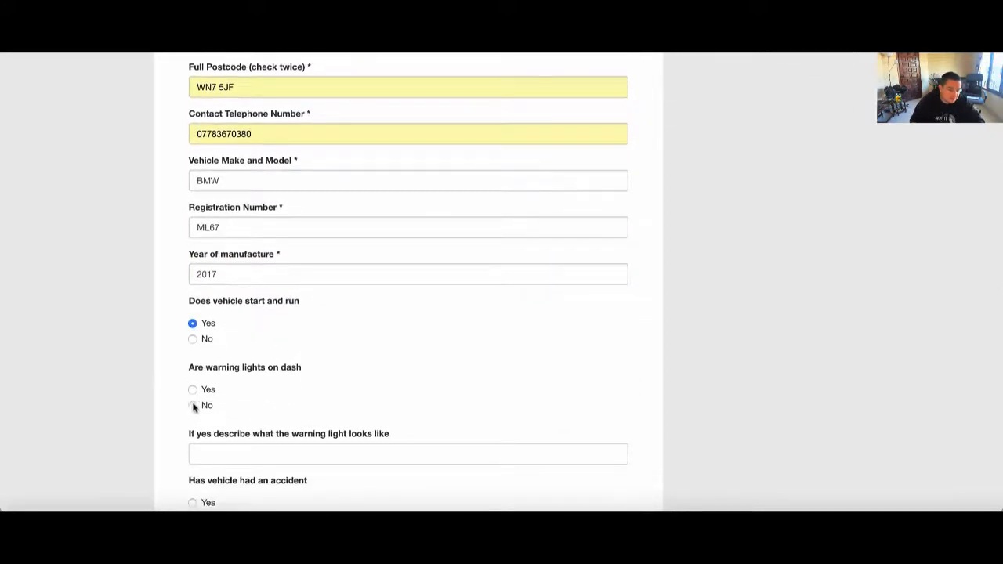
pyautogui.scroll(-3, 258, 391)
pyautogui.click(202, 310)
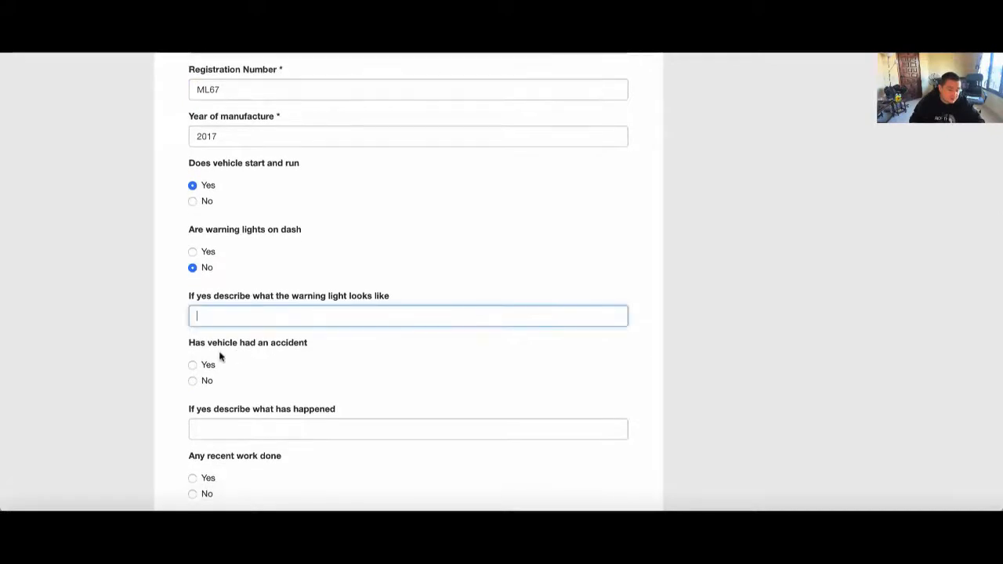
pyautogui.scroll(-20, 220, 352)
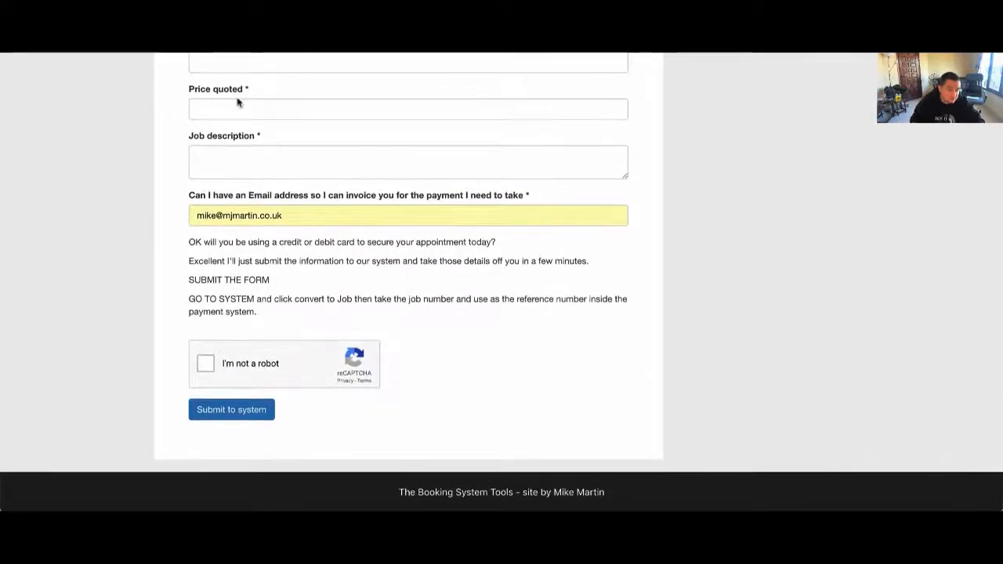
# Tick the reCAPTCHA anti-robot verification on the booking form
pyautogui.click(207, 365)
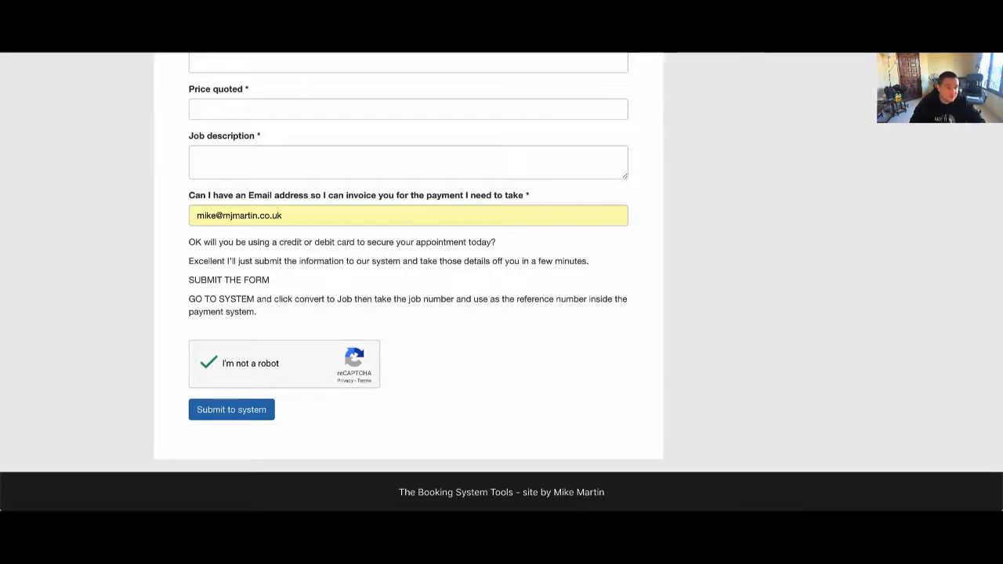
pyautogui.scroll(20, 255, 254)
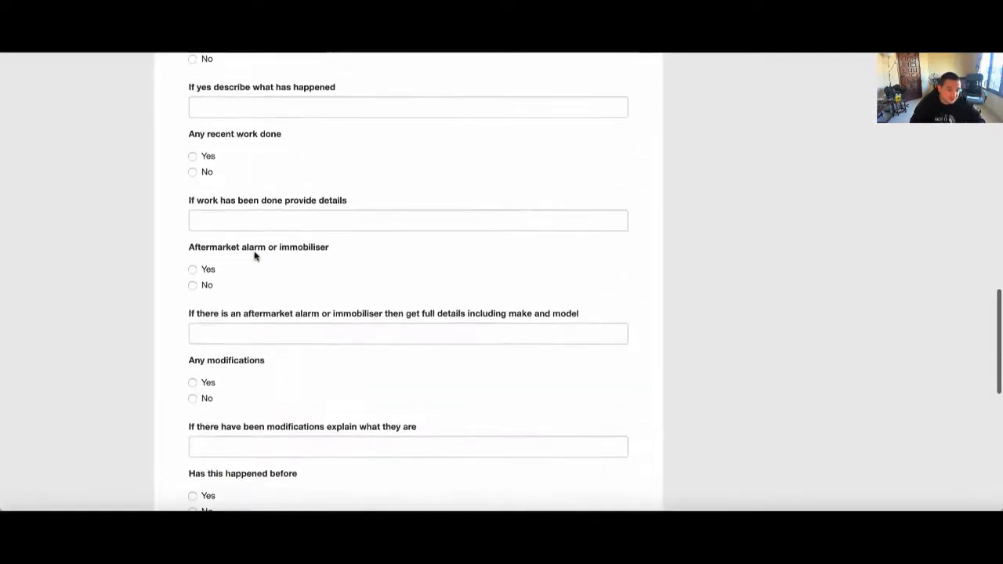
pyautogui.scroll(4, 254, 254)
pyautogui.scroll(-2, 255, 255)
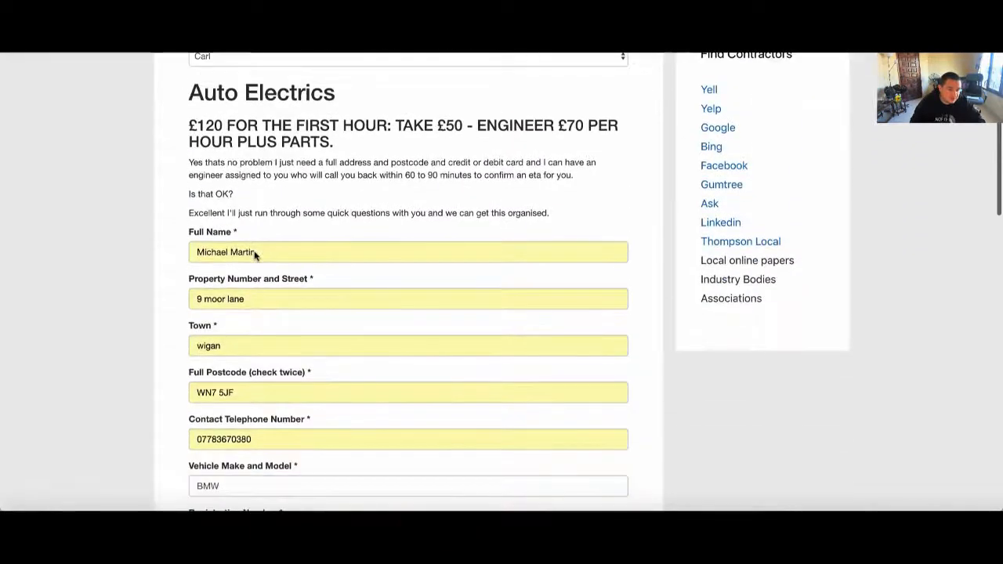
# Replace the full name with TEST and begin the warning-light description
pyautogui.tripleClick(245, 251)
pyautogui.write('TES')
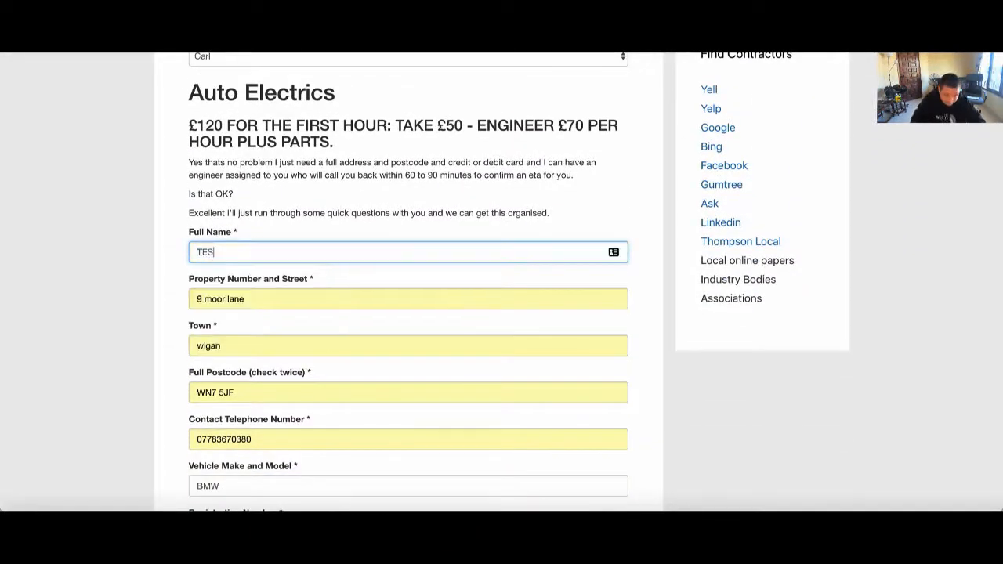
pyautogui.write('T')
pyautogui.click(142, 284)
pyautogui.scroll(-5, 284, 287)
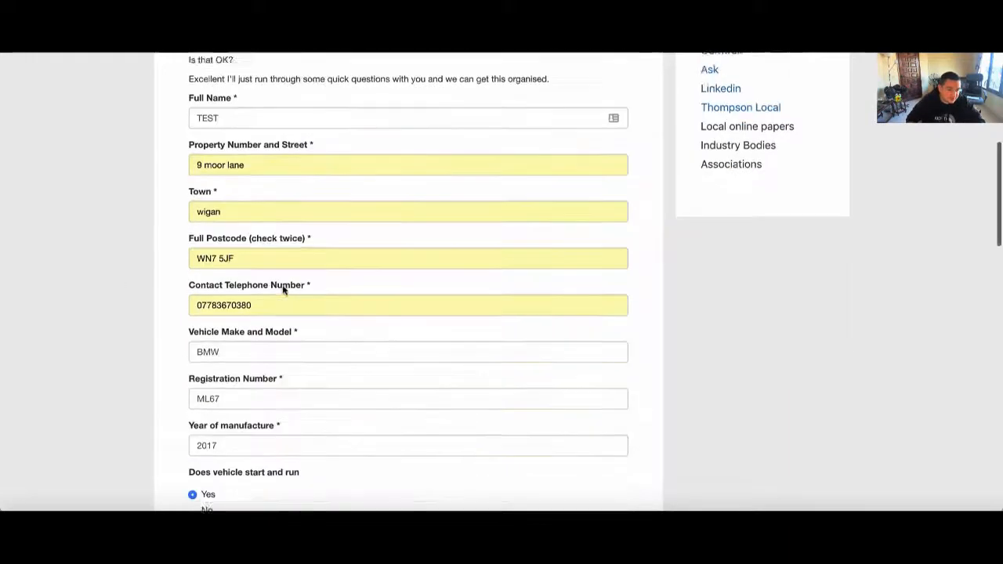
pyautogui.scroll(-4, 283, 291)
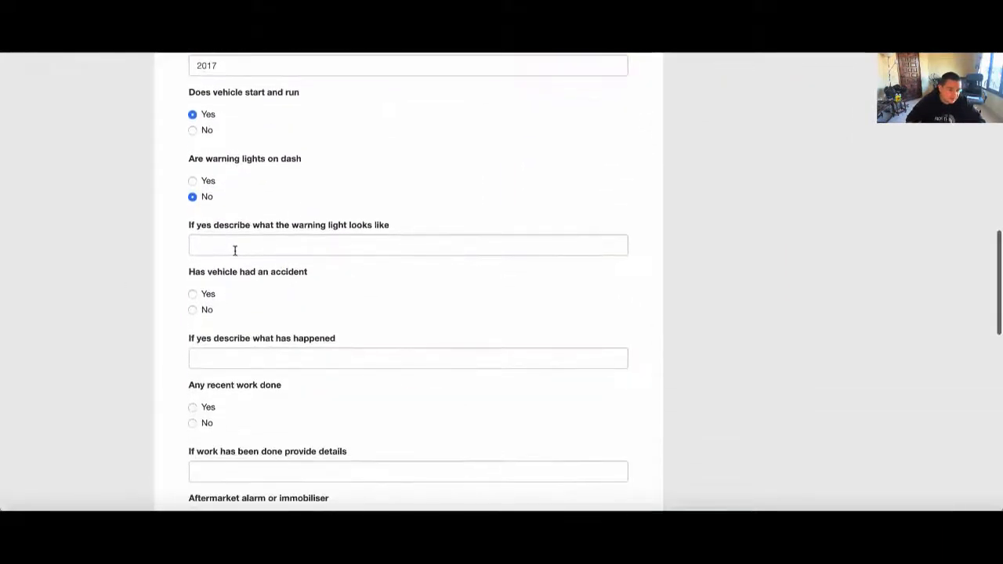
pyautogui.click(237, 251)
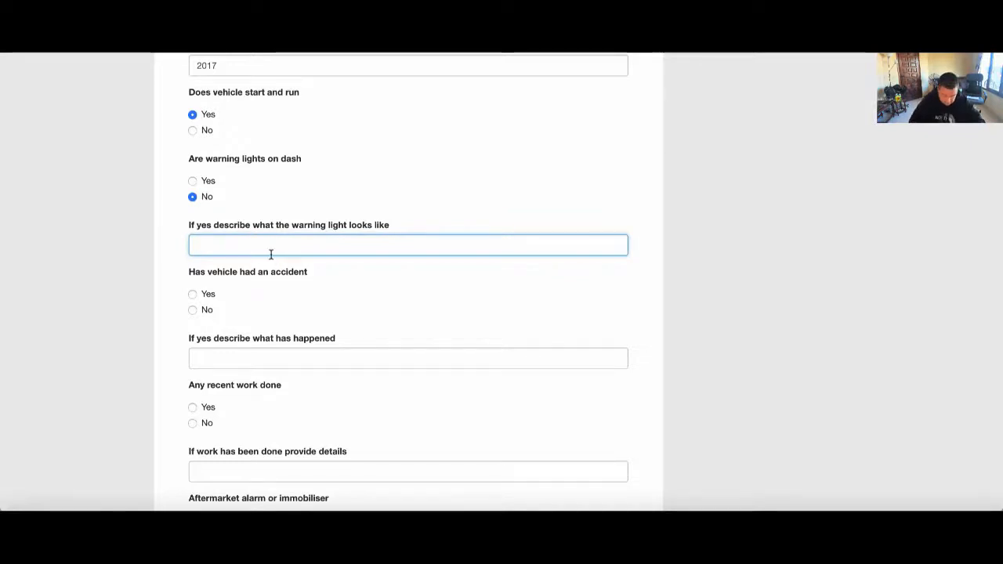
# Answer Yes to accident with 'explode', No to recent work with 'great'
pyautogui.click(192, 294)
pyautogui.click(201, 356)
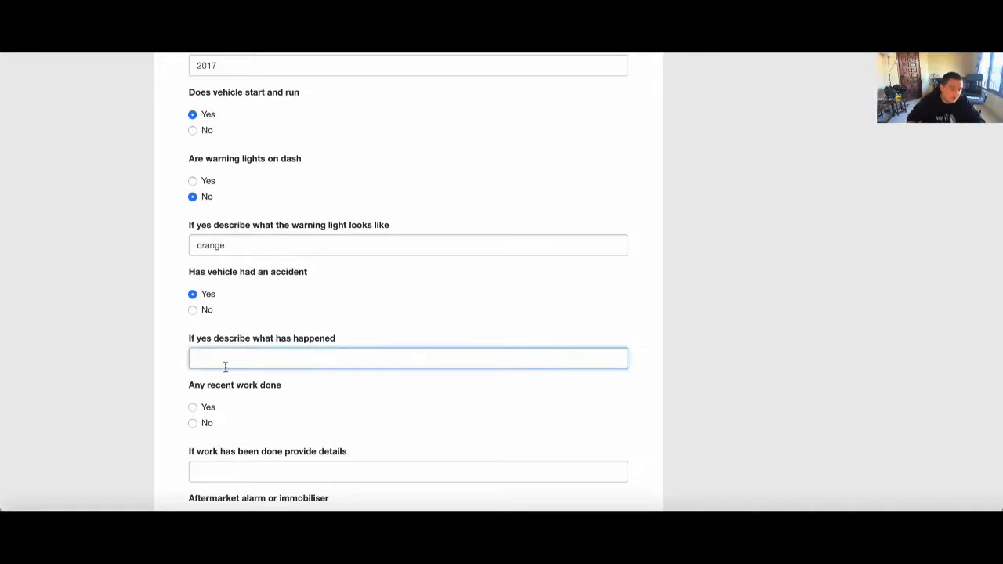
pyautogui.write('exploded')
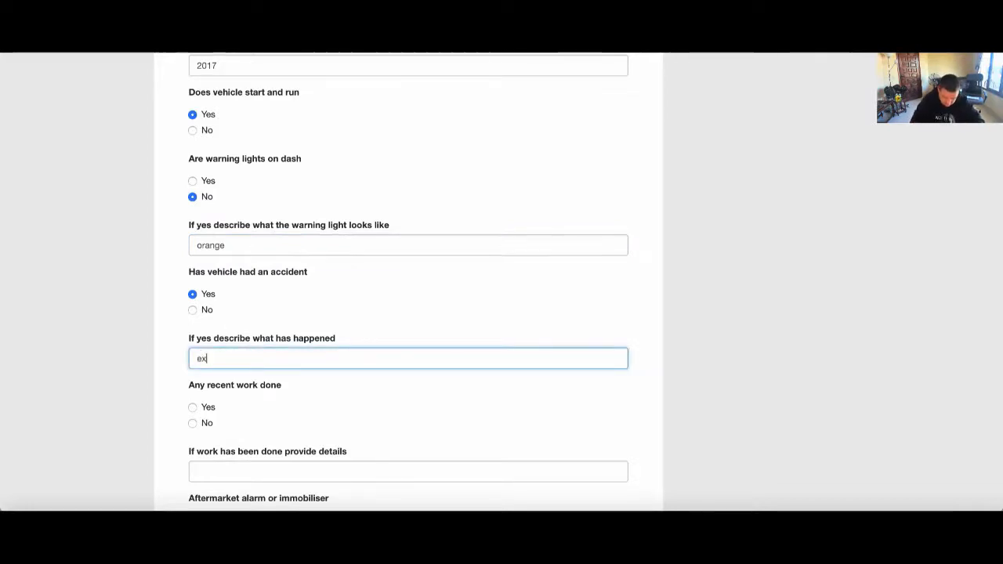
pyautogui.click(192, 424)
pyautogui.scroll(-3, 235, 353)
pyautogui.click(206, 326)
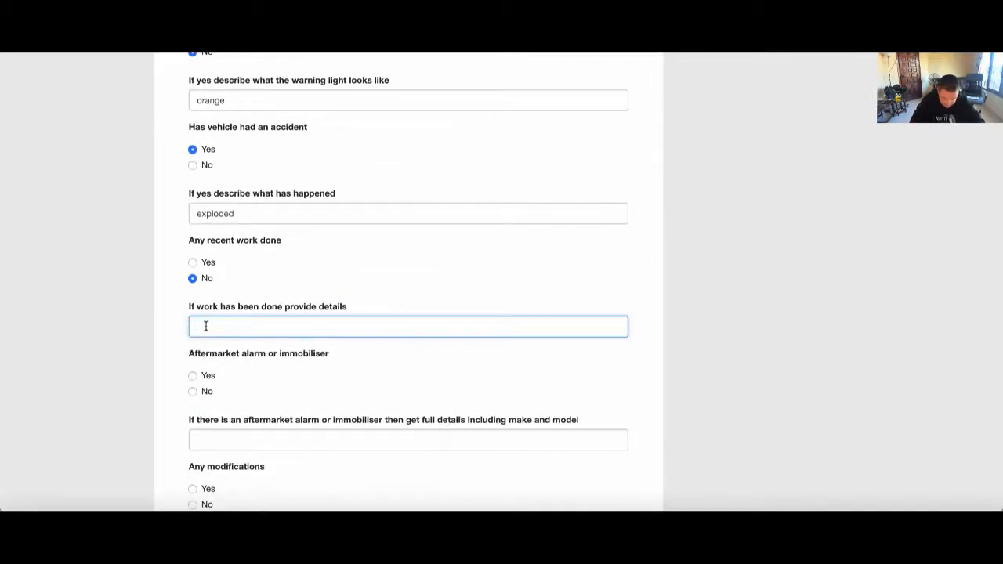
pyautogui.write('great')
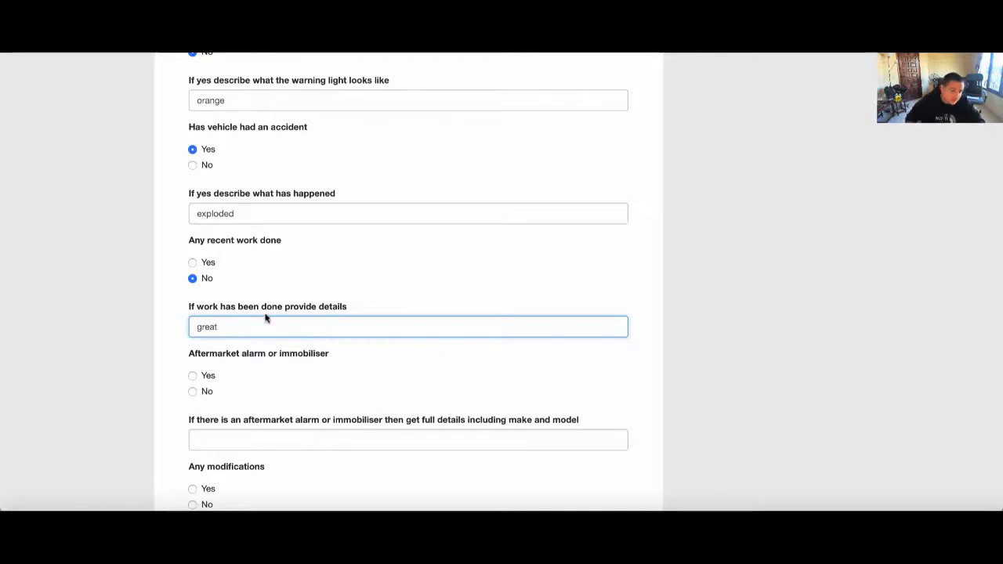
# Answer Yes to an aftermarket alarm or immobiliser
pyautogui.scroll(-1, 235, 368)
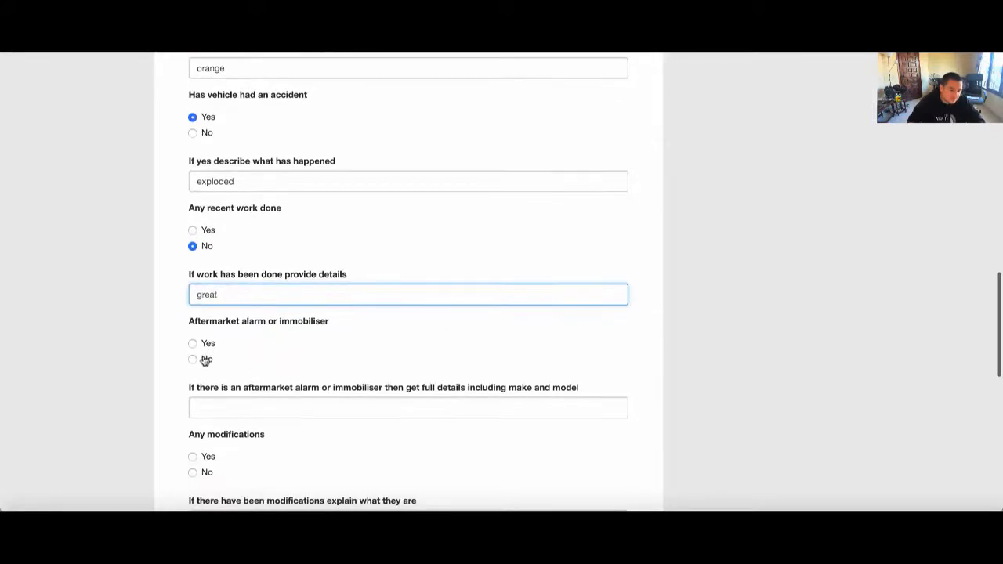
pyautogui.click(192, 344)
pyautogui.scroll(-2, 235, 353)
pyautogui.click(224, 338)
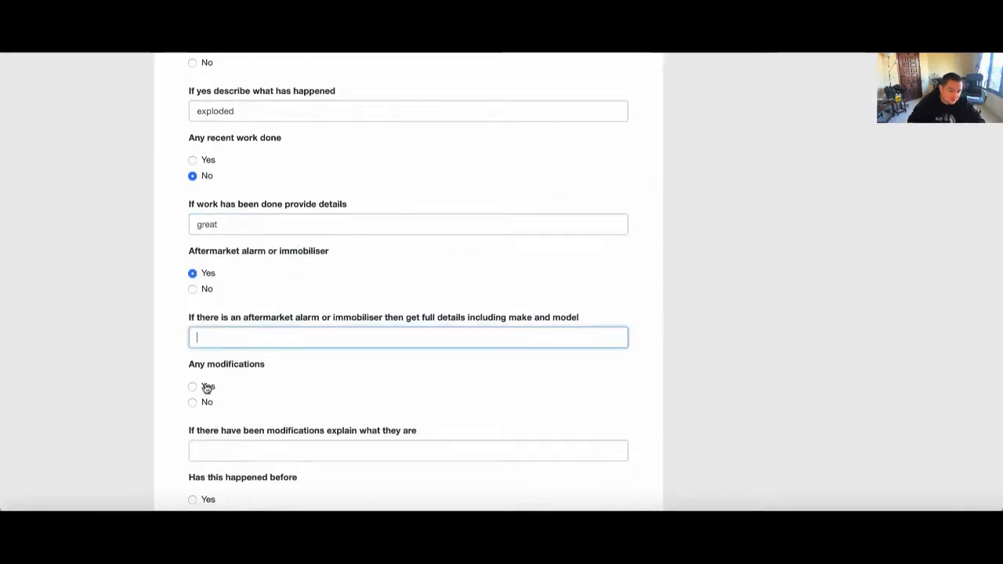
# Answer Yes to modifications with 'new handb', and No to it happening before
pyautogui.click(193, 387)
pyautogui.scroll(-3, 321, 372)
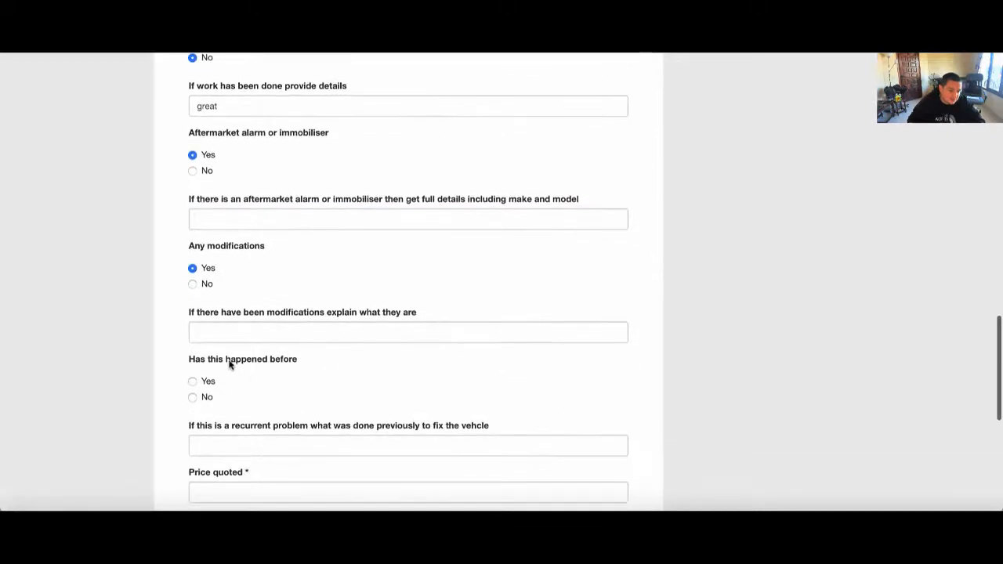
pyautogui.click(223, 329)
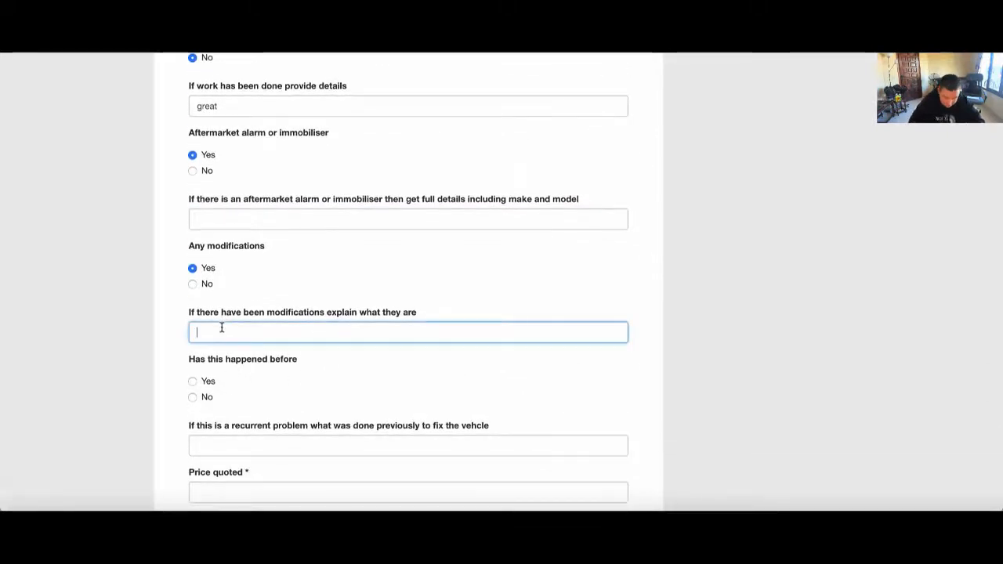
pyautogui.write('new hand')
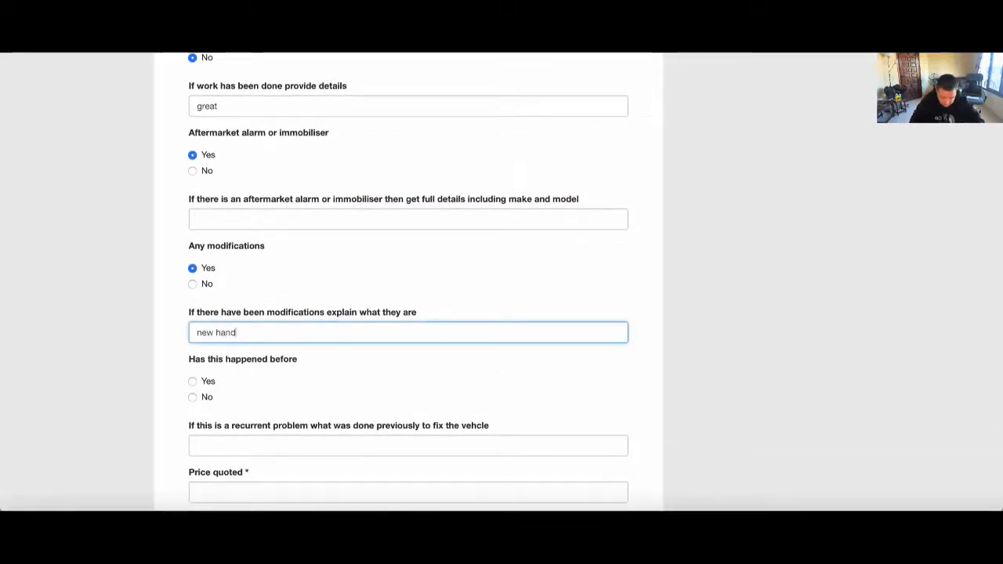
pyautogui.write('brake')
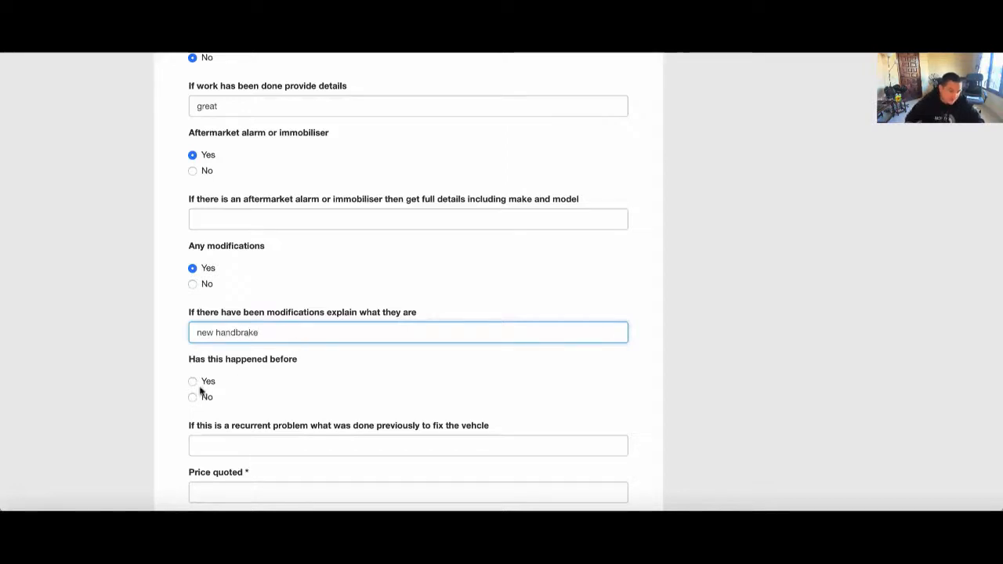
pyautogui.click(192, 397)
pyautogui.scroll(-3, 264, 385)
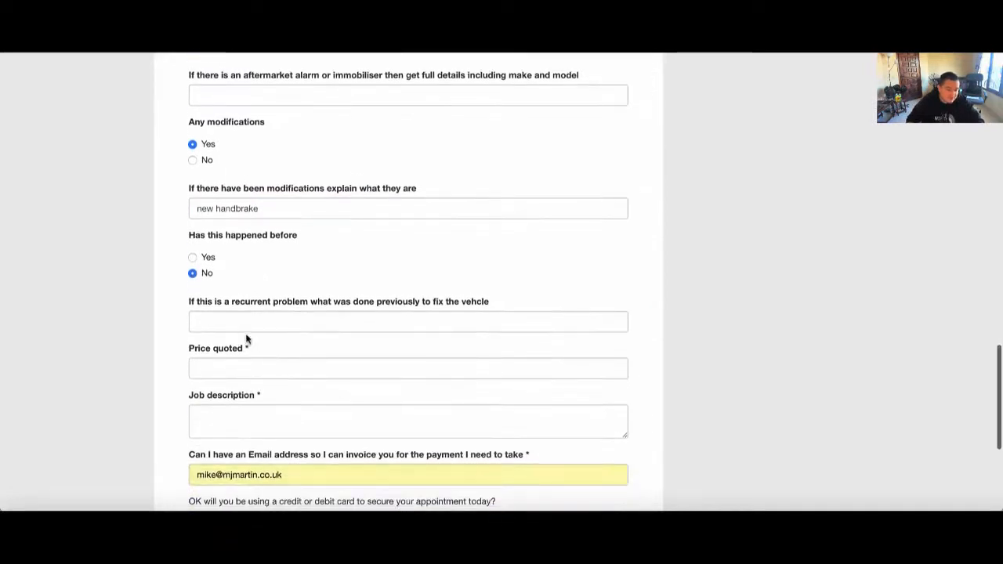
pyautogui.click(239, 317)
# Enter a quoted price of 290 and the job description 'needs a new tire'
pyautogui.click(242, 363)
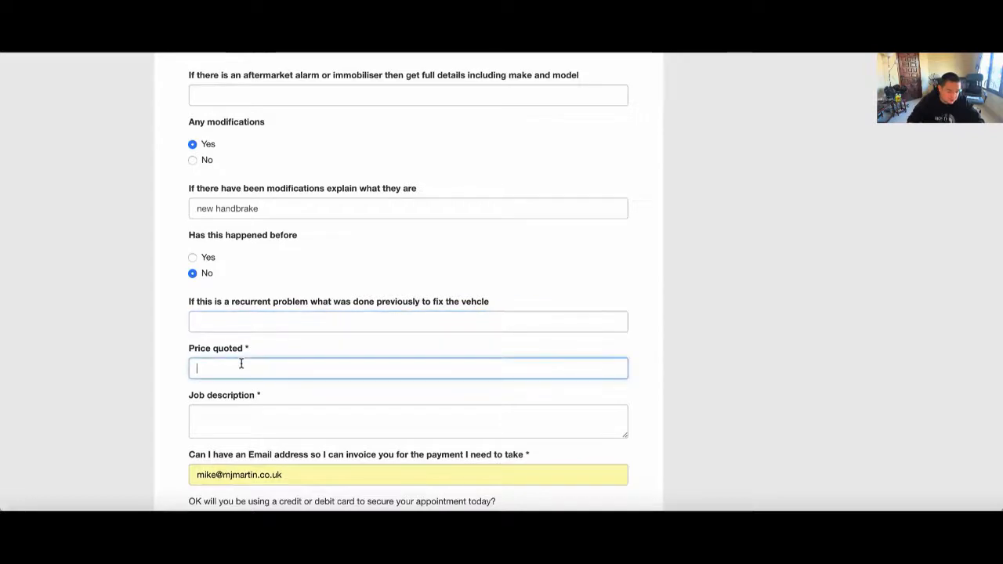
pyautogui.write('290')
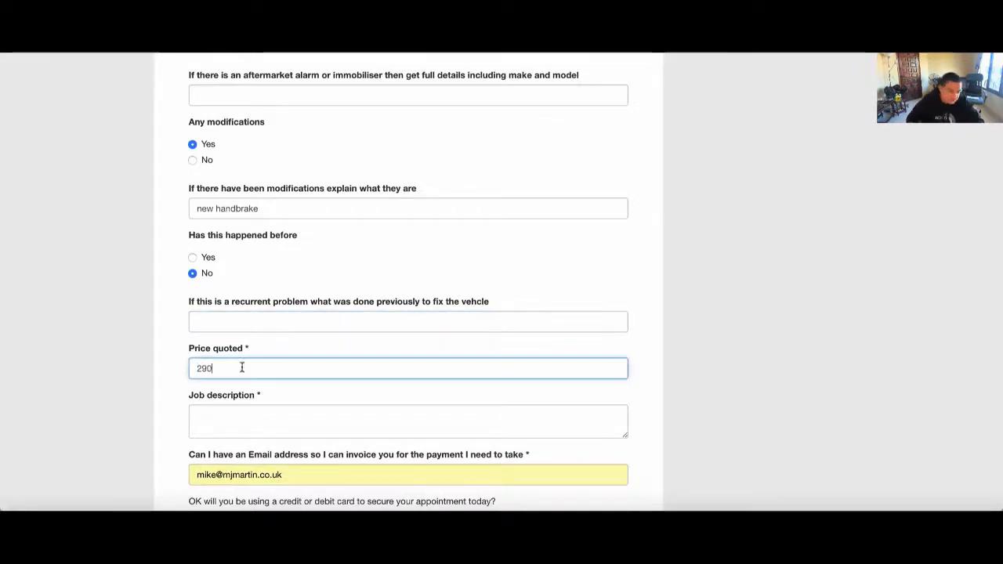
pyautogui.click(221, 425)
pyautogui.write('nee')
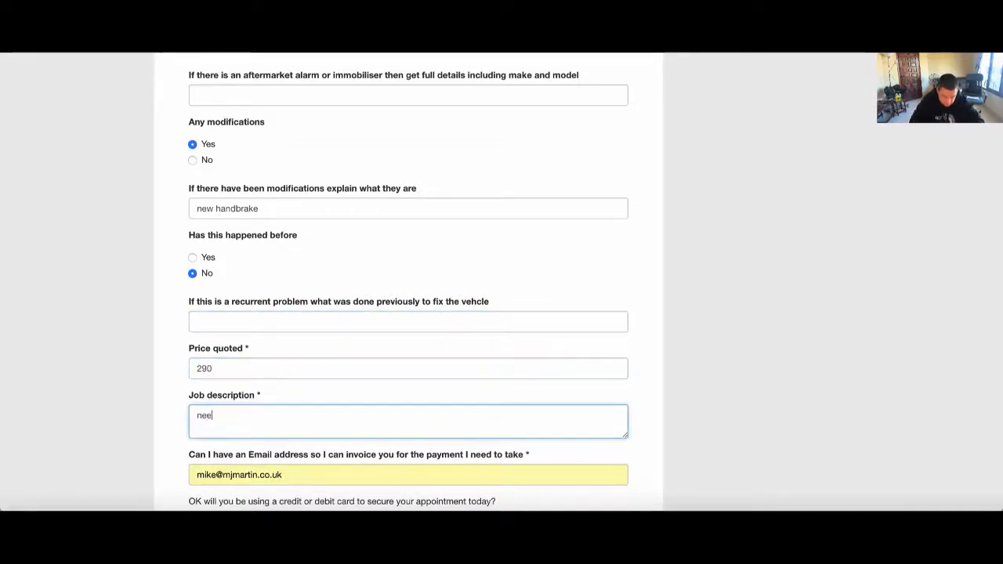
pyautogui.write('ds a new t')
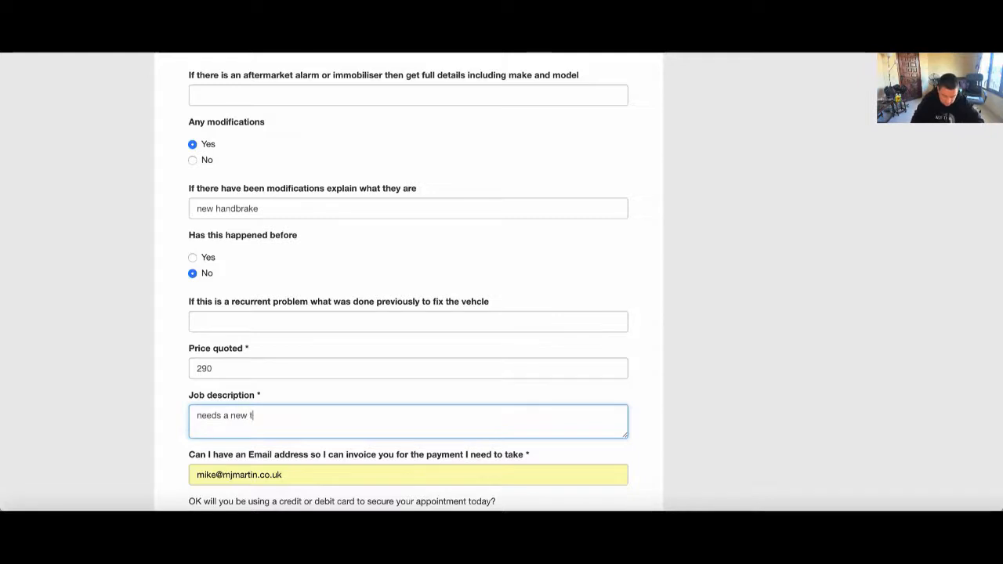
pyautogui.write('ire')
# Correct the invoice email ending to .com and submit the booking to the system
pyautogui.scroll(-2, 333, 356)
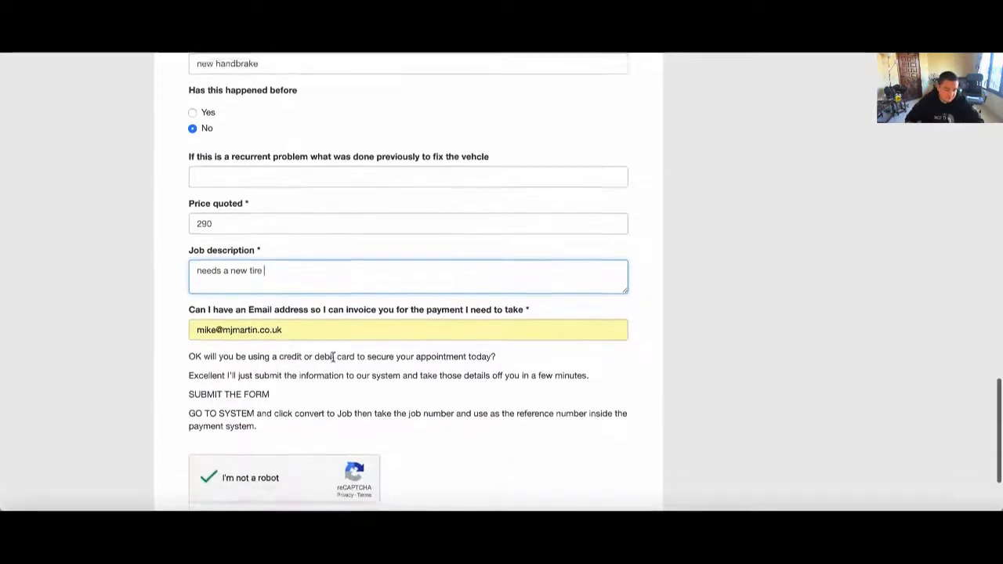
pyautogui.click(285, 313)
pyautogui.hotkey('ctrl', 'a')
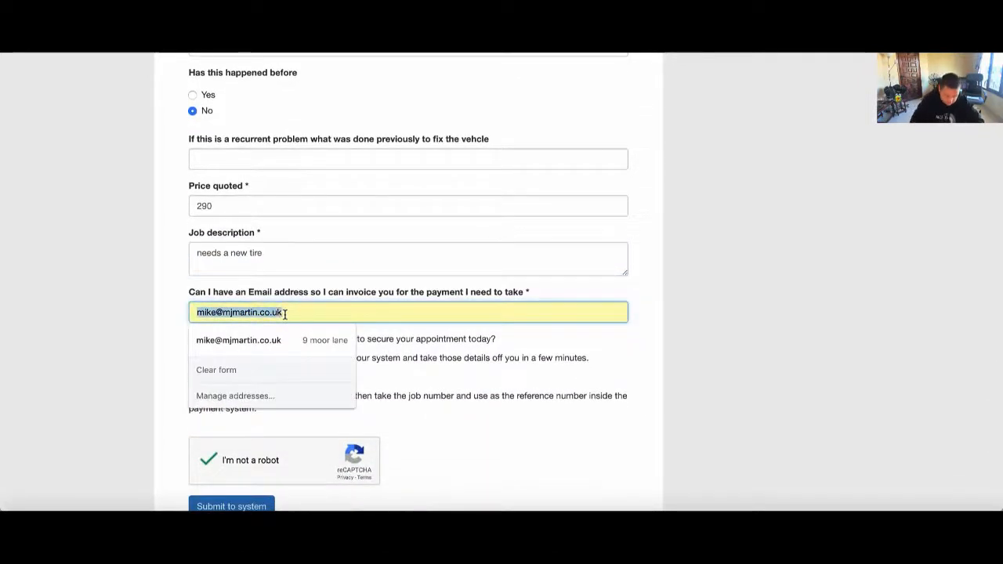
pyautogui.click(285, 313)
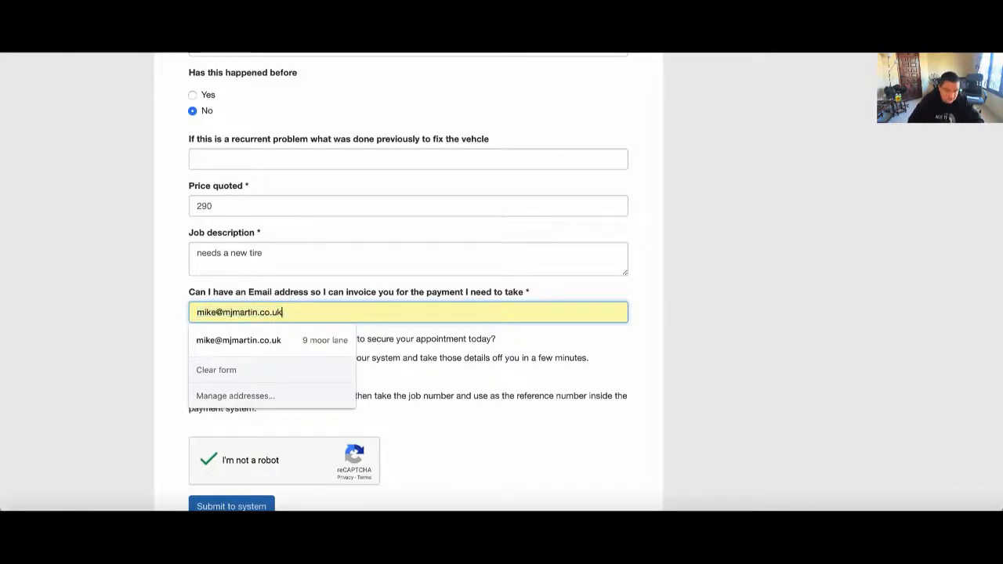
pyautogui.press('BackSpace')
pyautogui.press('BackSpace')
pyautogui.press('BackSpace')
pyautogui.press('BackSpace')
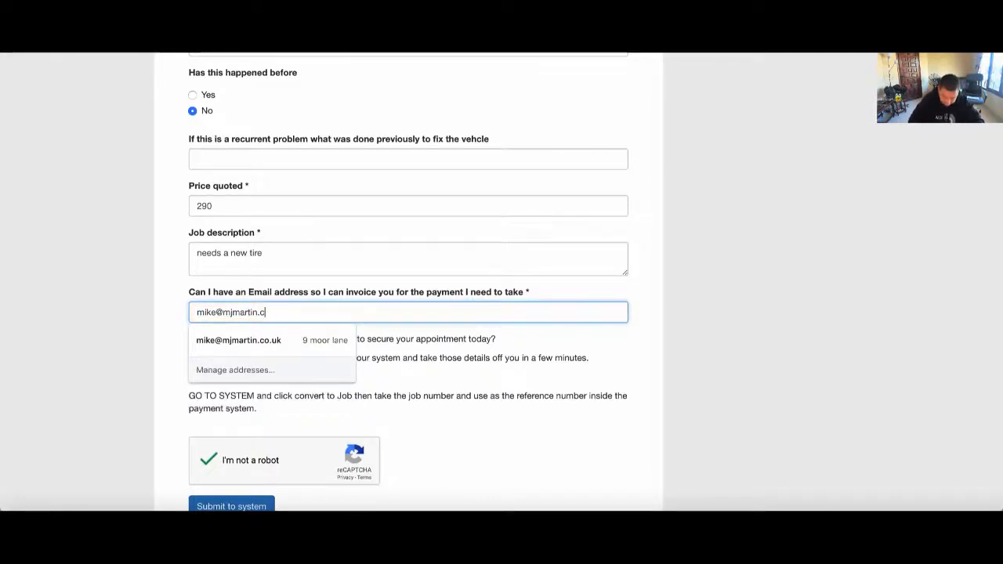
pyautogui.write('om')
pyautogui.scroll(-1, 467, 372)
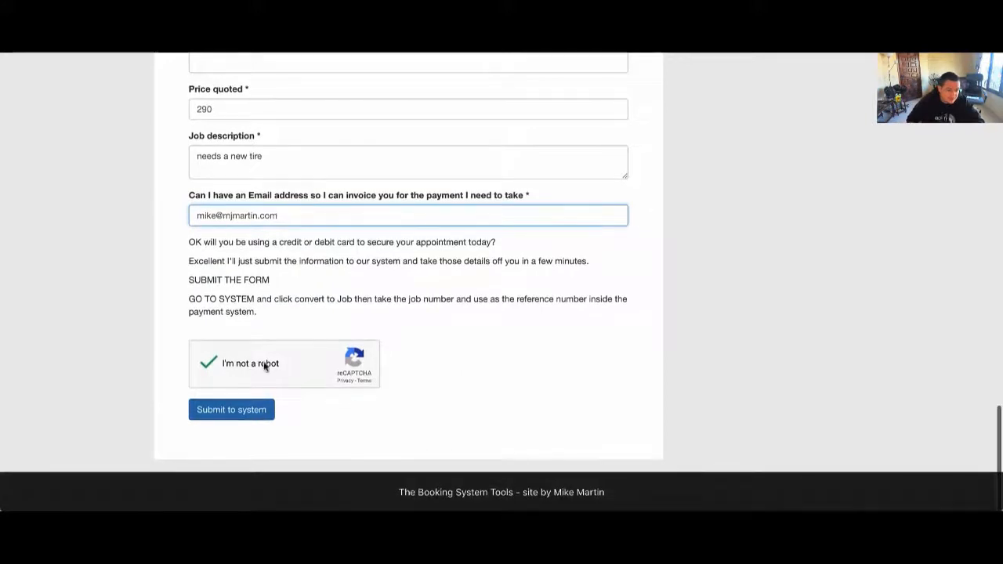
pyautogui.click(243, 413)
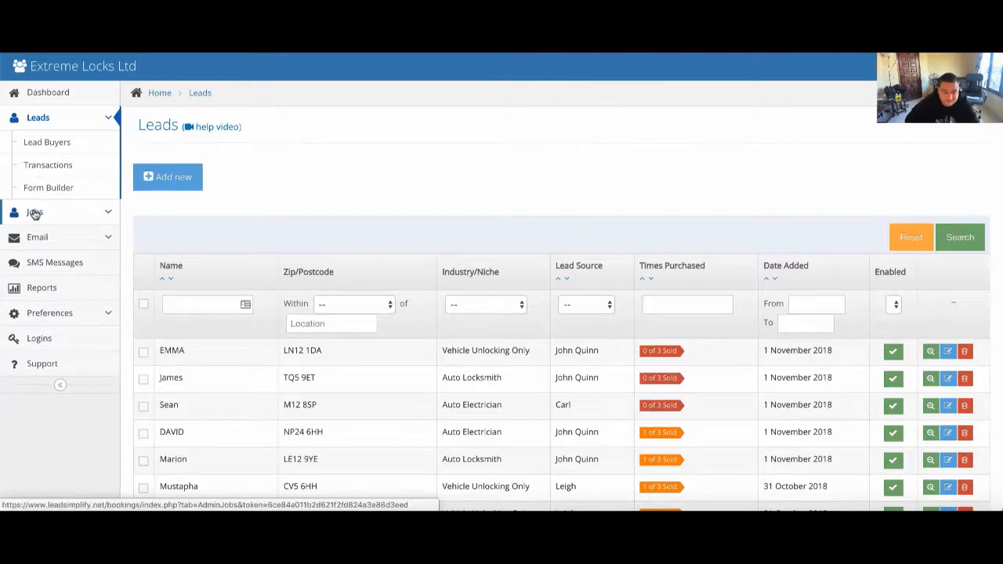
# Open LeadSimplify's Jobs list and the new TEST job's details
pyautogui.click(34, 213)
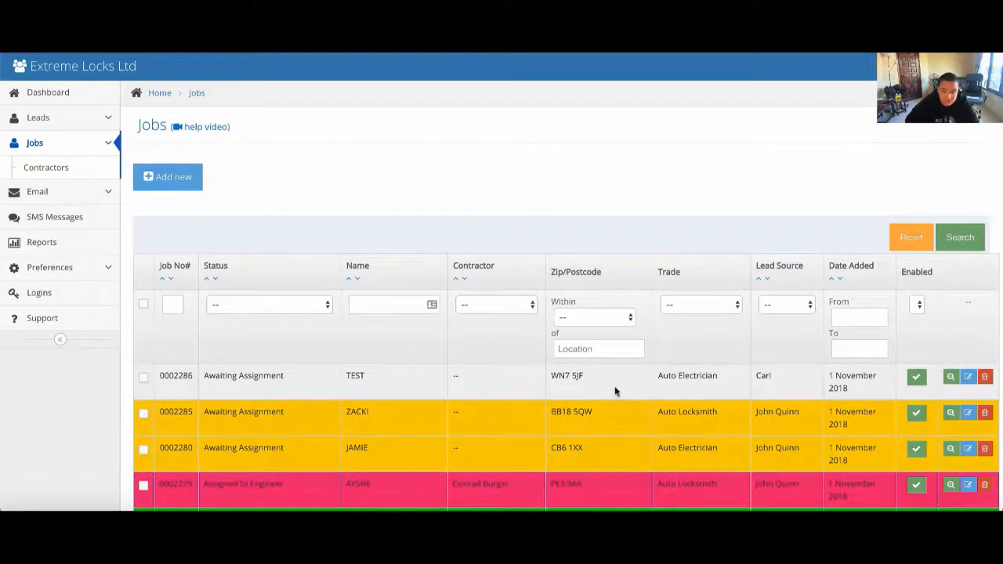
pyautogui.click(789, 377)
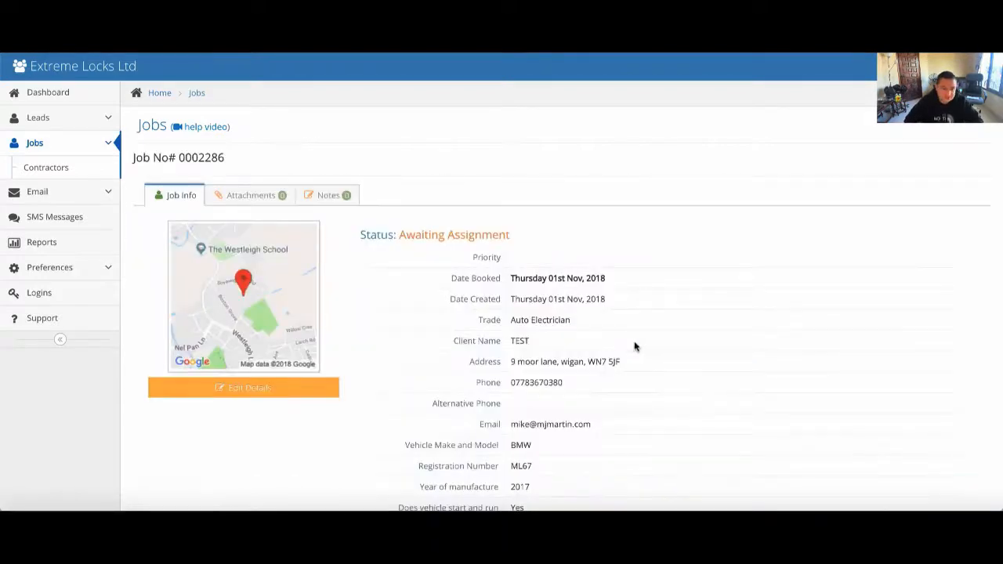
# Scroll through the TEST Auto Electrician job's details
pyautogui.scroll(-5, 635, 347)
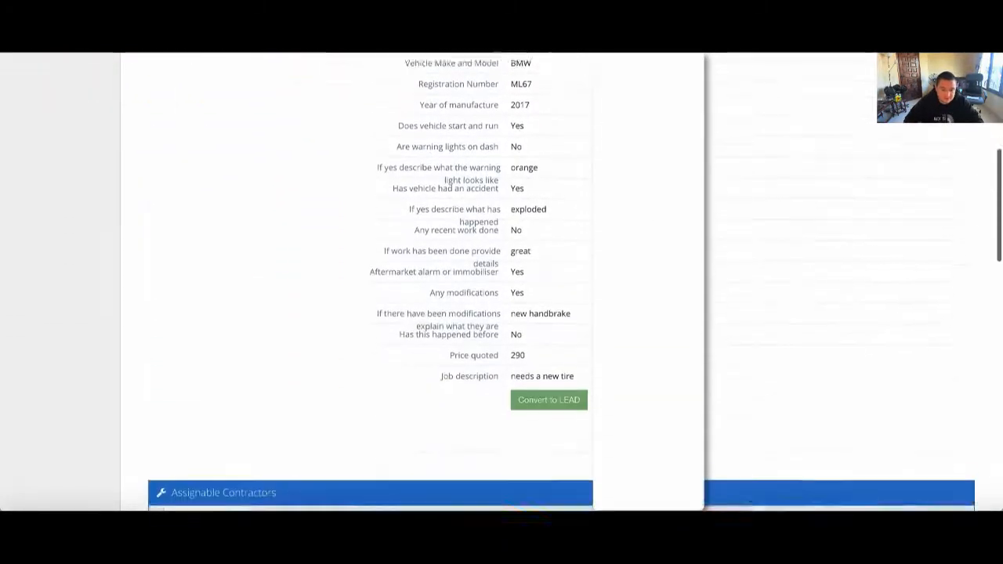
pyautogui.scroll(-2, 635, 346)
pyautogui.scroll(6, 635, 347)
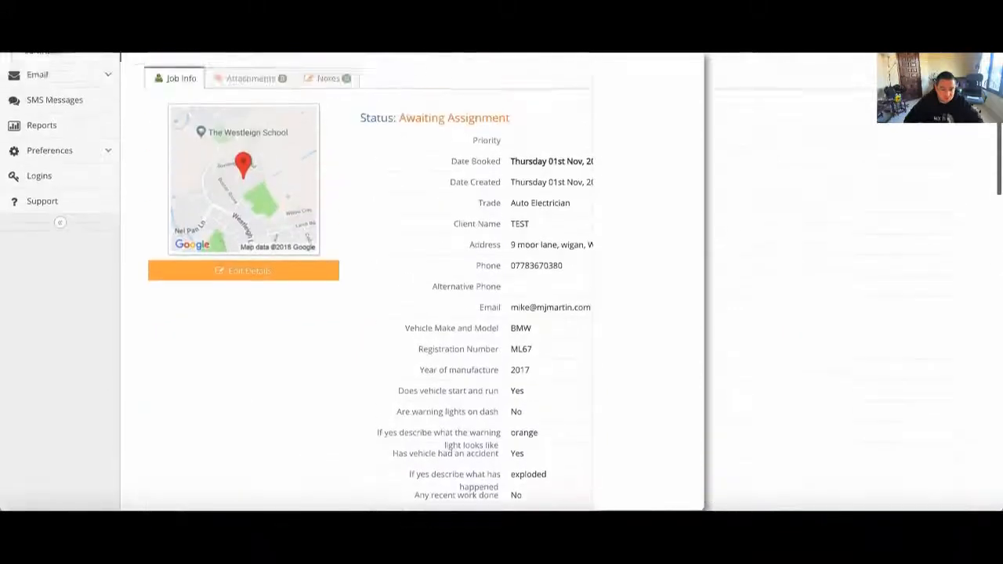
pyautogui.scroll(-1, 497, 134)
pyautogui.scroll(1, 497, 134)
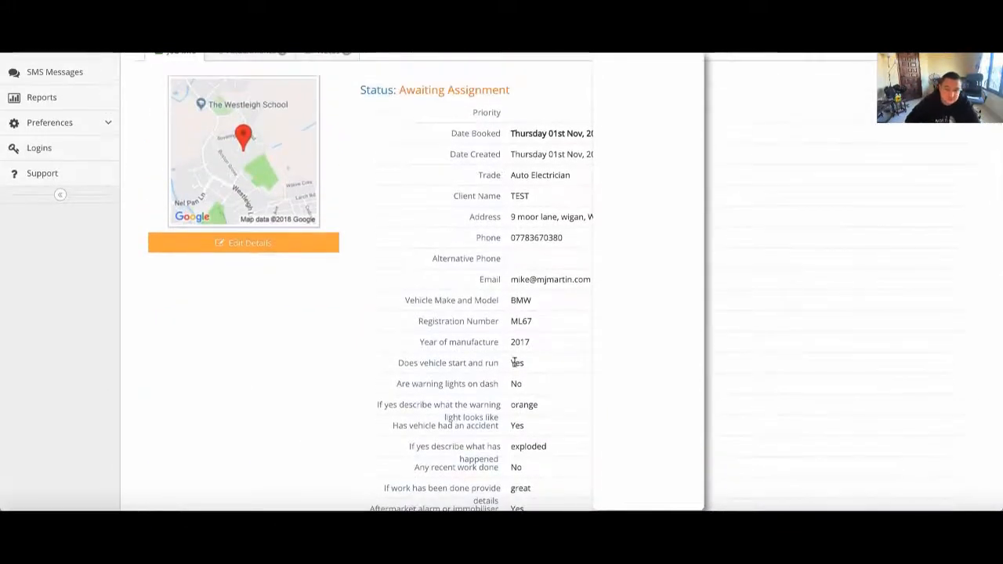
pyautogui.scroll(-4, 573, 423)
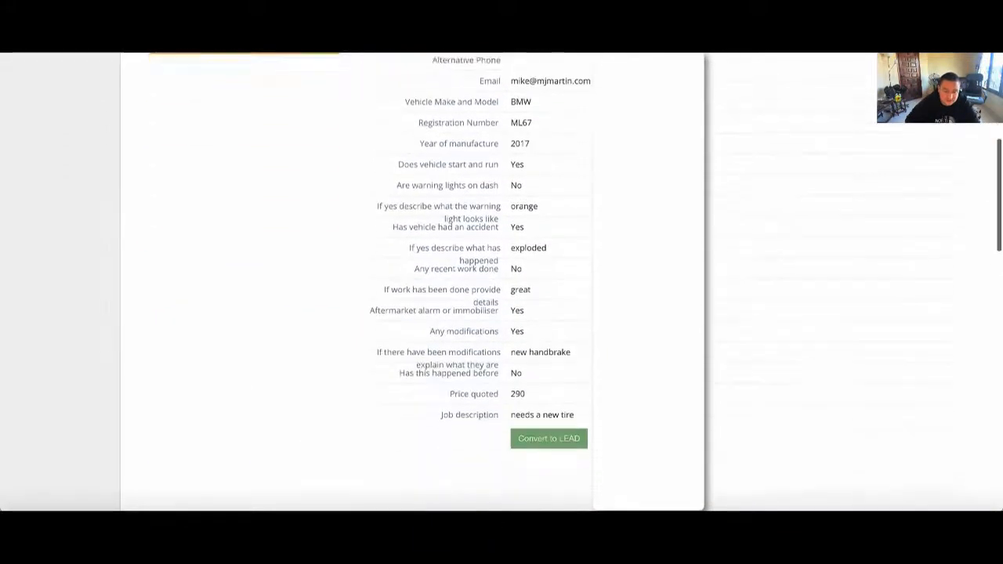
pyautogui.scroll(-5, 591, 441)
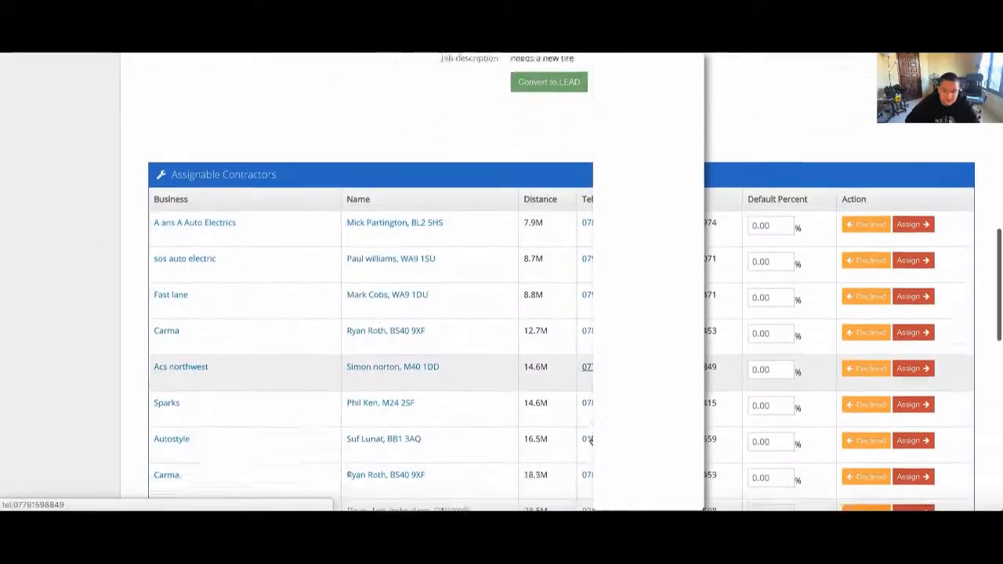
pyautogui.scroll(-5, 591, 441)
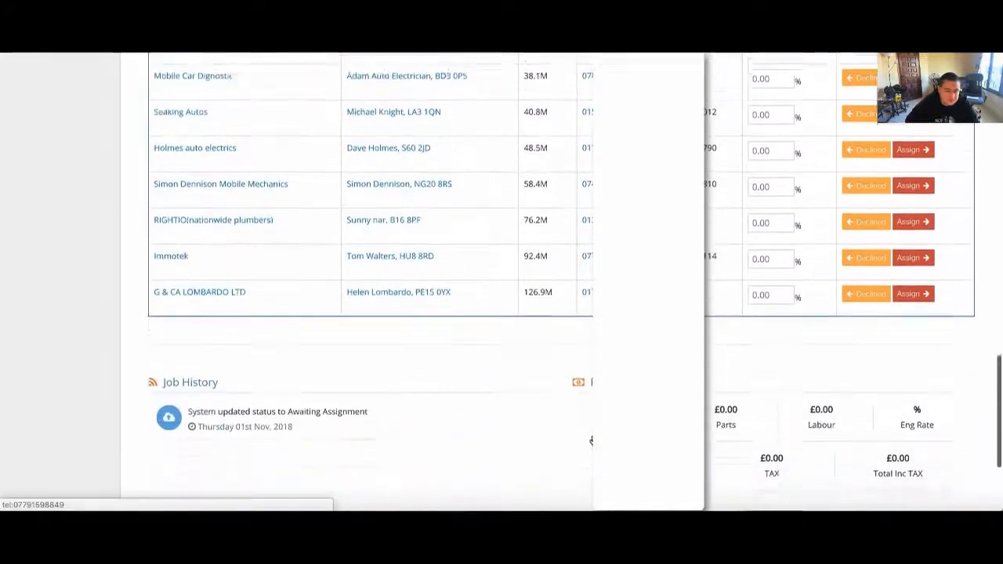
pyautogui.scroll(4, 591, 441)
pyautogui.scroll(6, 591, 440)
pyautogui.scroll(-5, 591, 440)
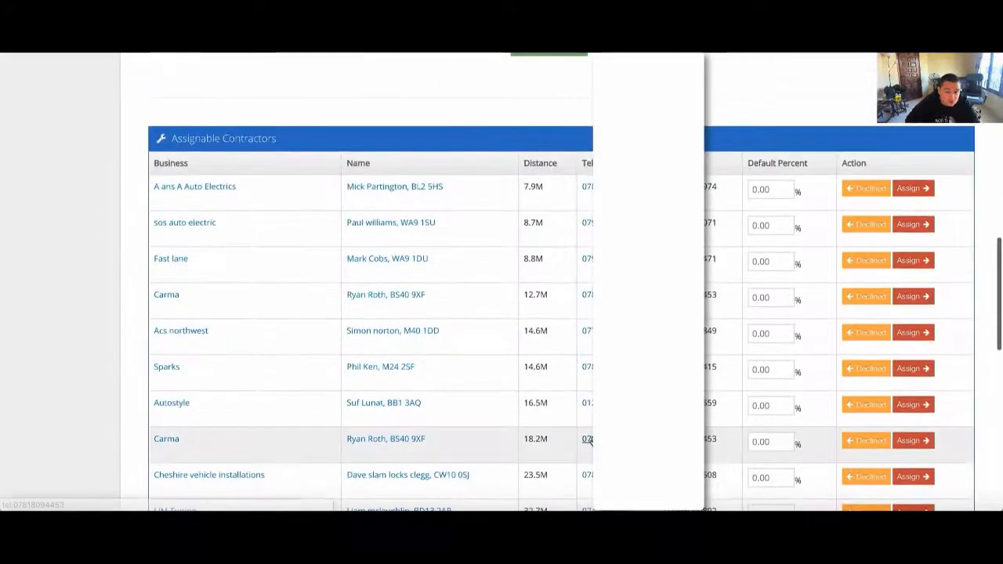
pyautogui.scroll(-1, 591, 440)
pyautogui.scroll(1, 591, 441)
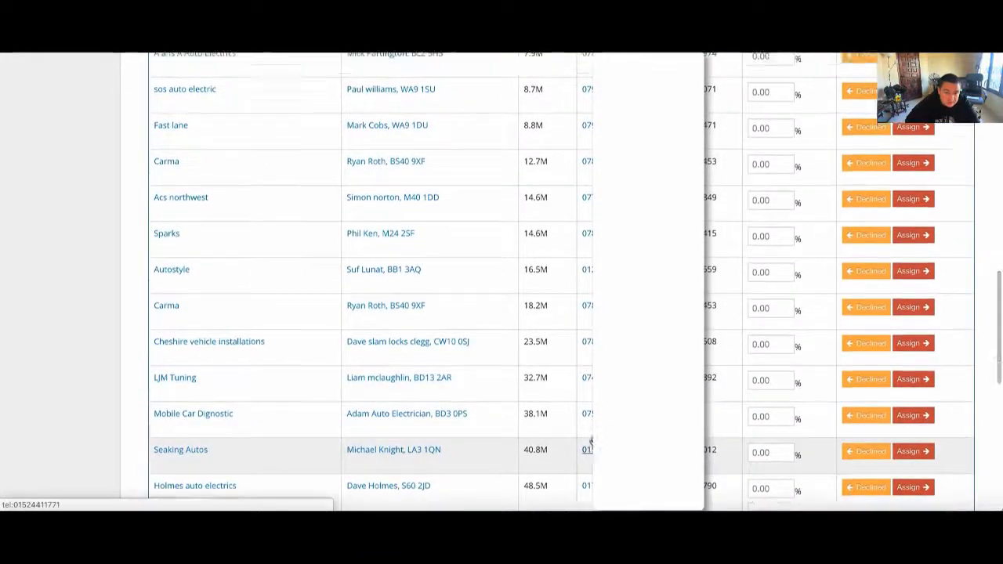
pyautogui.scroll(3, 591, 441)
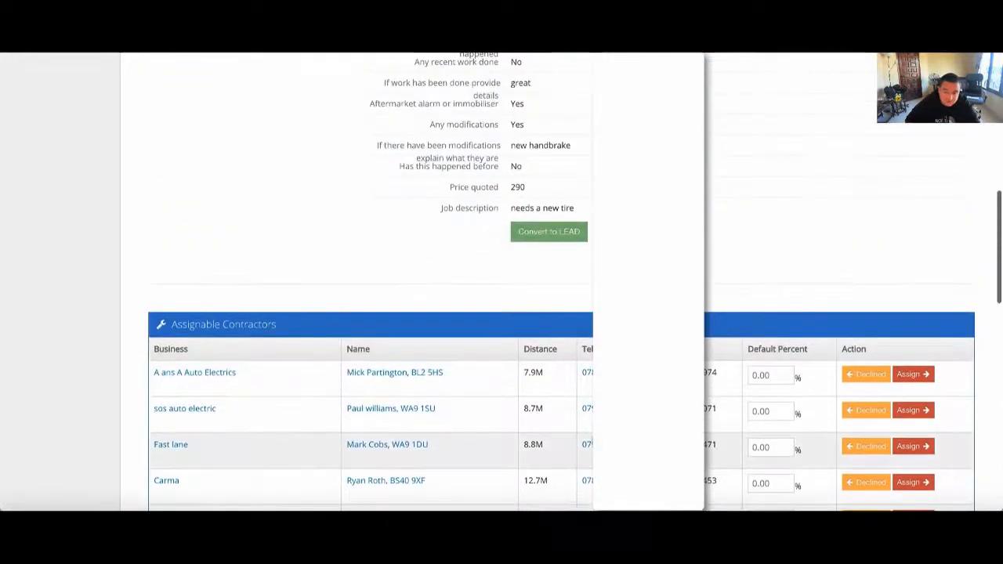
pyautogui.scroll(-3, 538, 385)
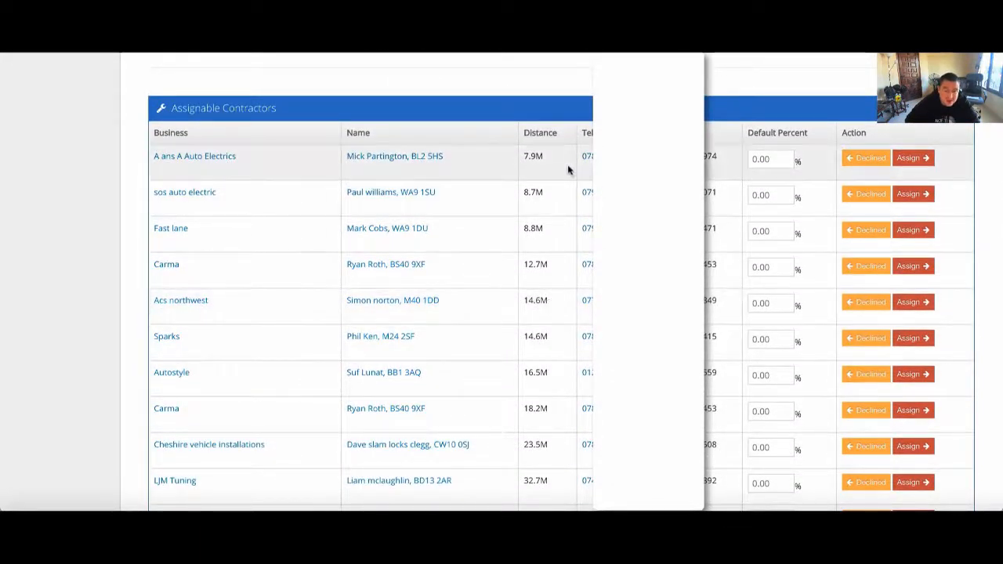
pyautogui.scroll(4, 568, 262)
pyautogui.scroll(-2, 569, 262)
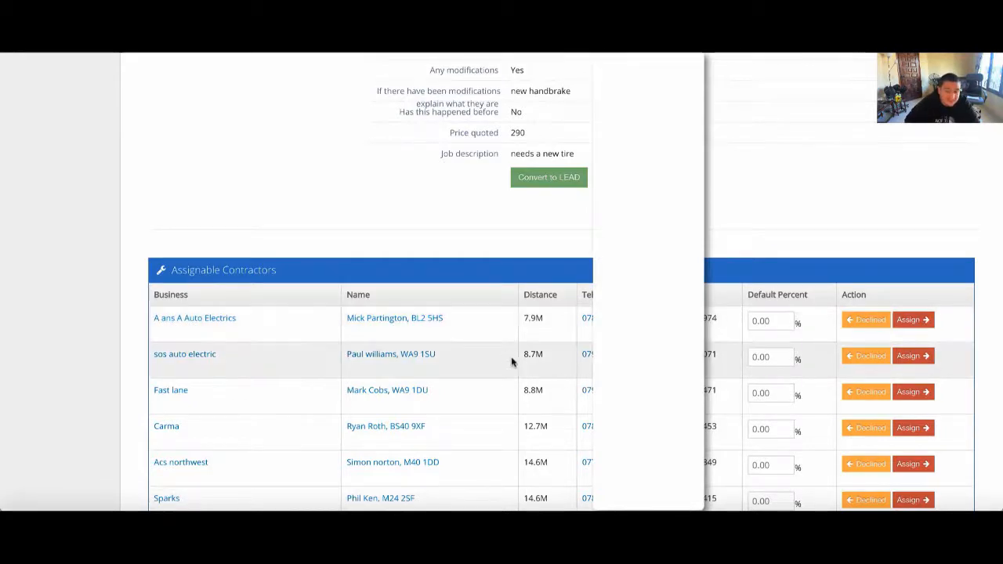
pyautogui.scroll(3, 577, 257)
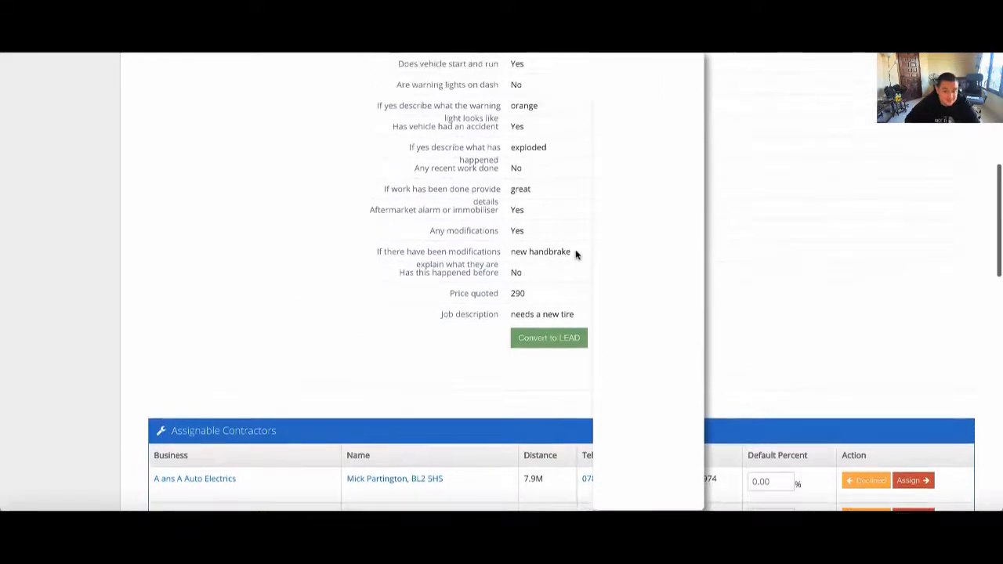
pyautogui.scroll(-2, 578, 253)
pyautogui.scroll(-5, 584, 290)
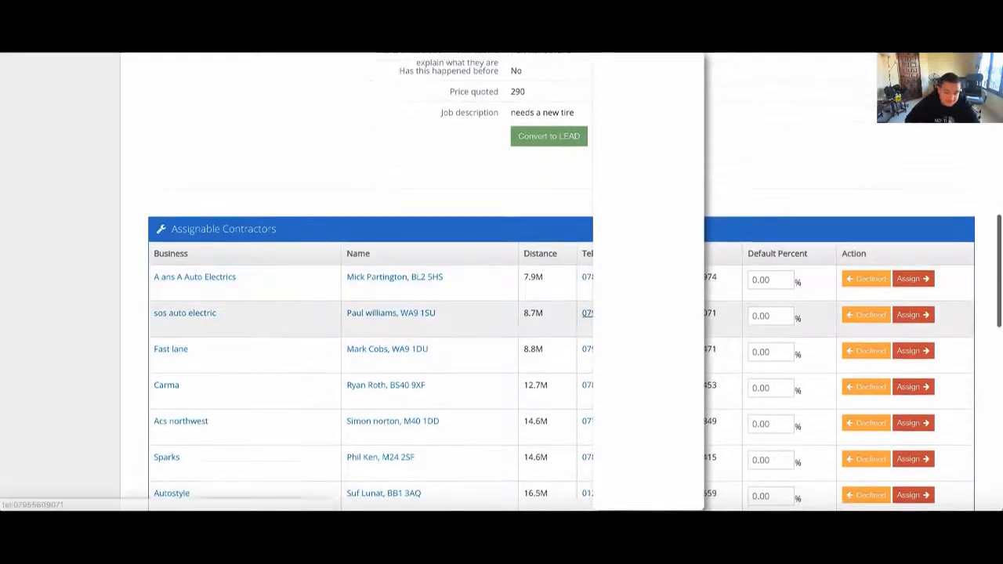
pyautogui.scroll(-7, 264, 315)
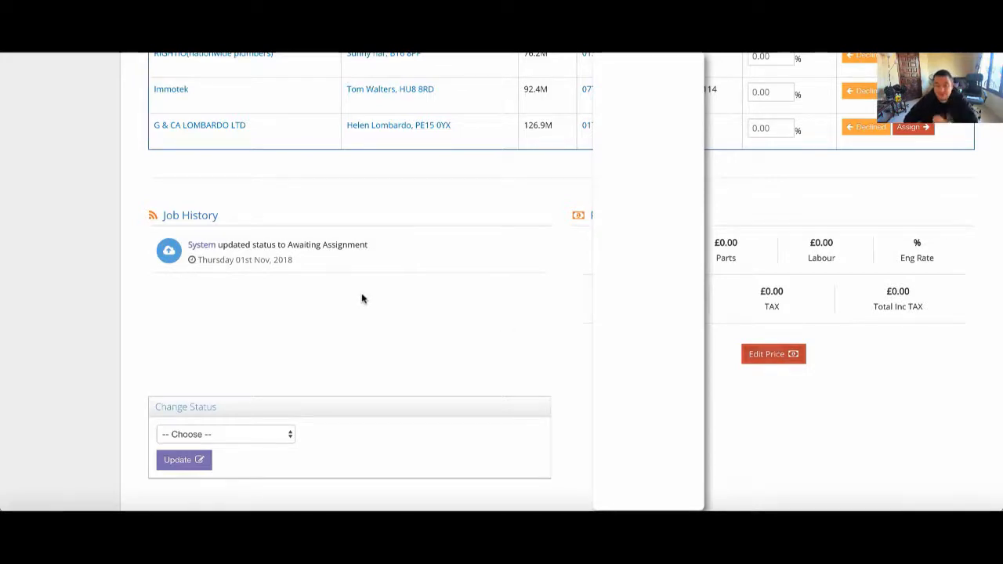
pyautogui.scroll(10, 515, 269)
pyautogui.scroll(4, 515, 269)
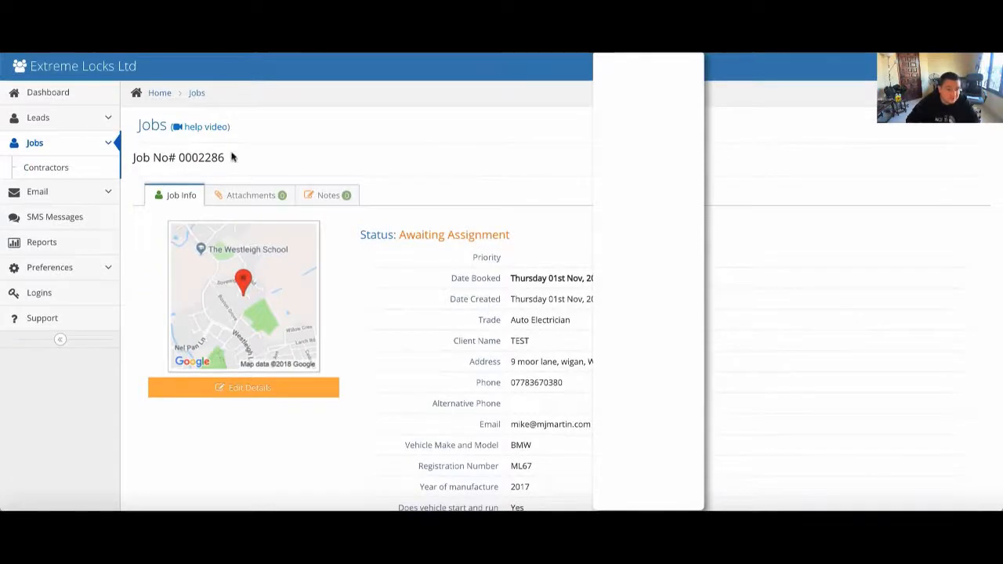
pyautogui.scroll(-12, 462, 325)
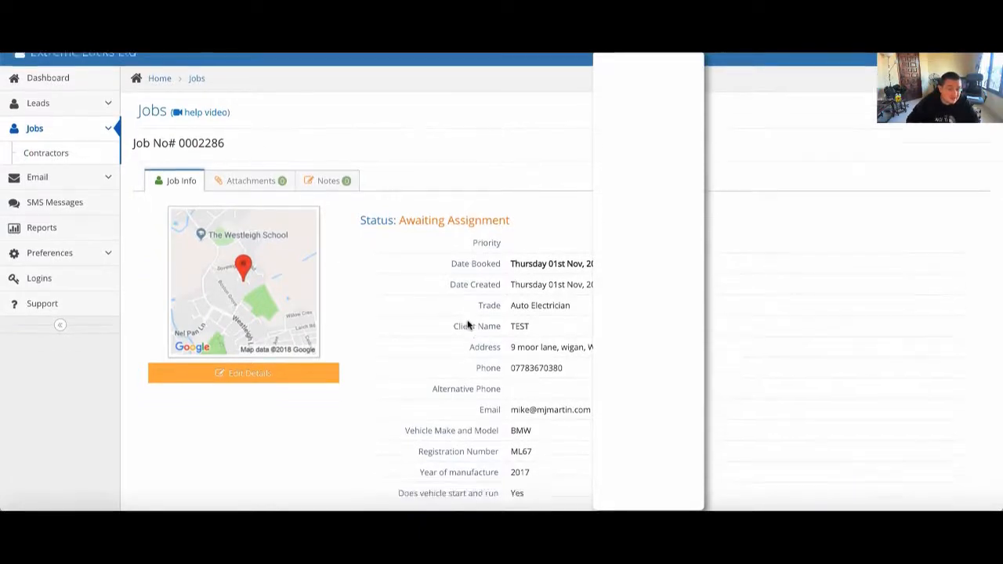
pyautogui.scroll(10, 468, 325)
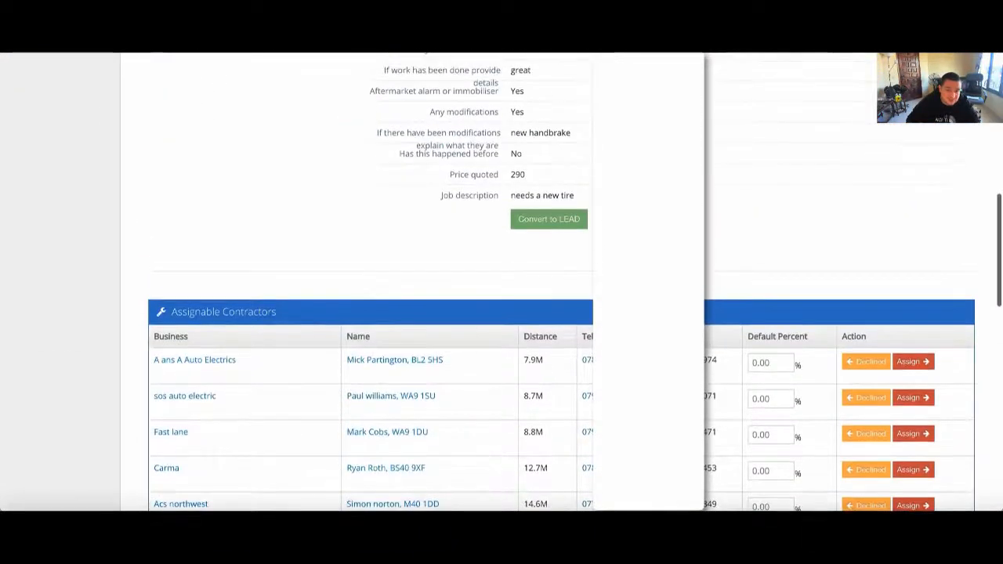
# Convert the job to a lead, confirming with OK
pyautogui.click(558, 226)
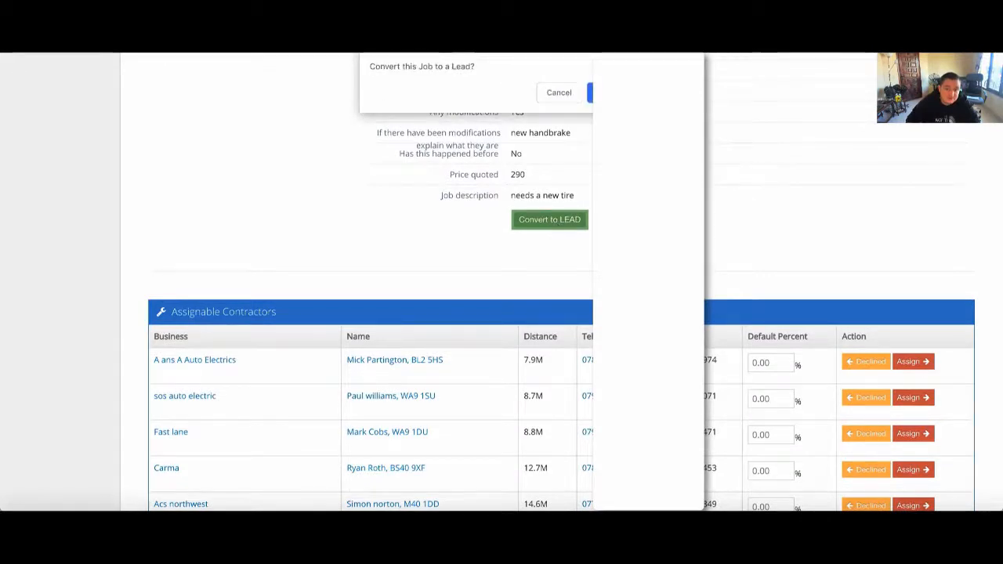
pyautogui.click(603, 93)
pyautogui.scroll(5, 391, 172)
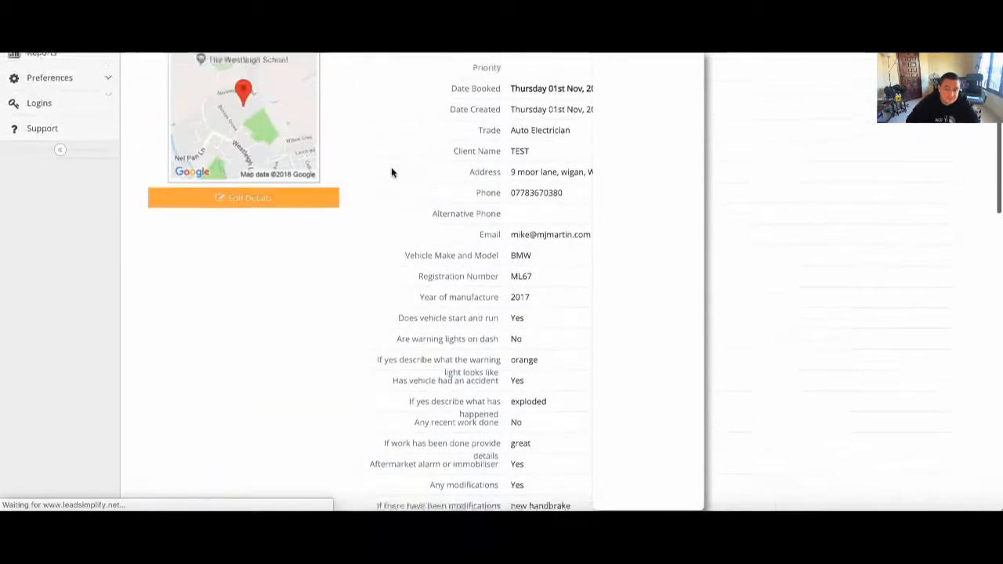
pyautogui.scroll(3, 392, 173)
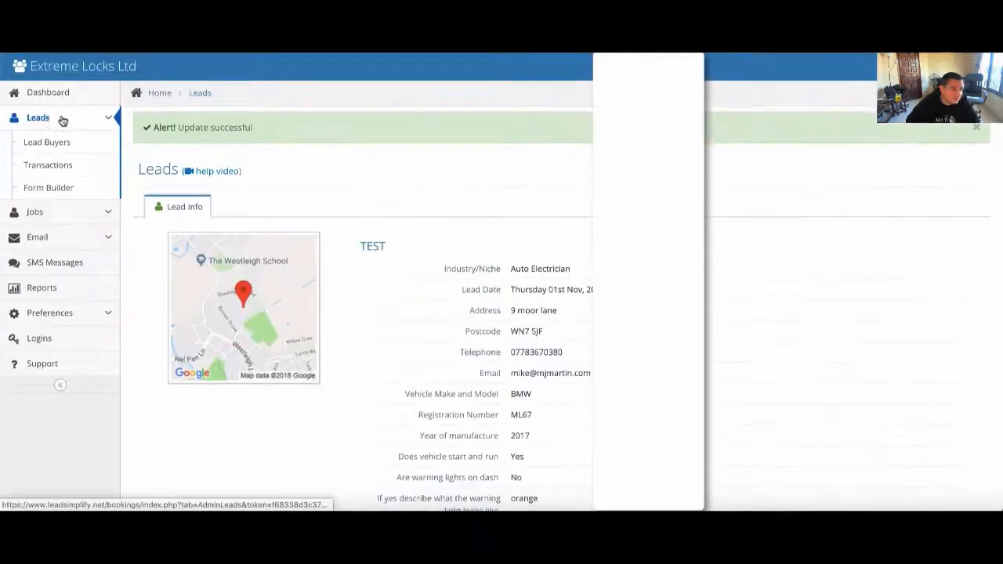
pyautogui.scroll(-1, 459, 344)
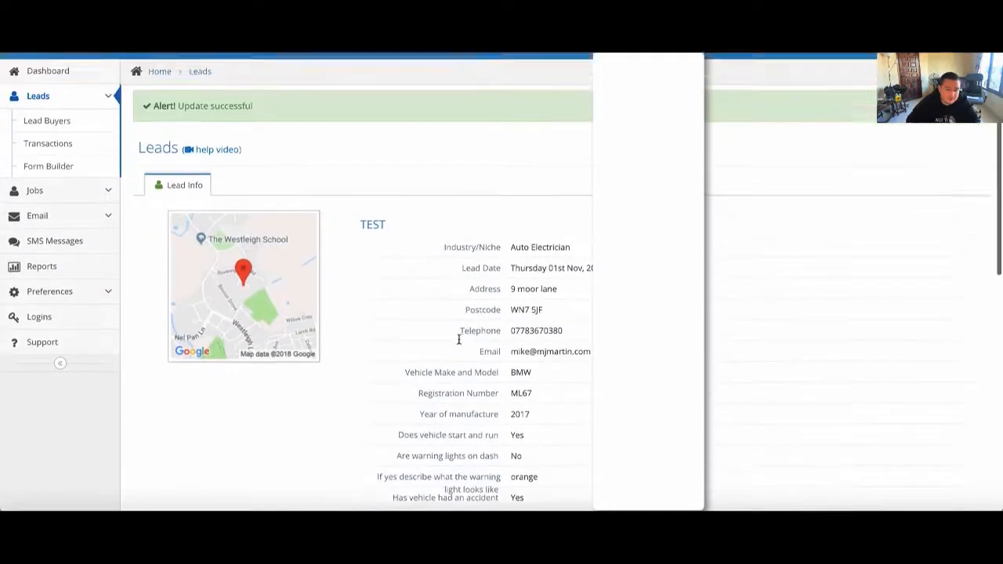
pyautogui.scroll(-5, 439, 243)
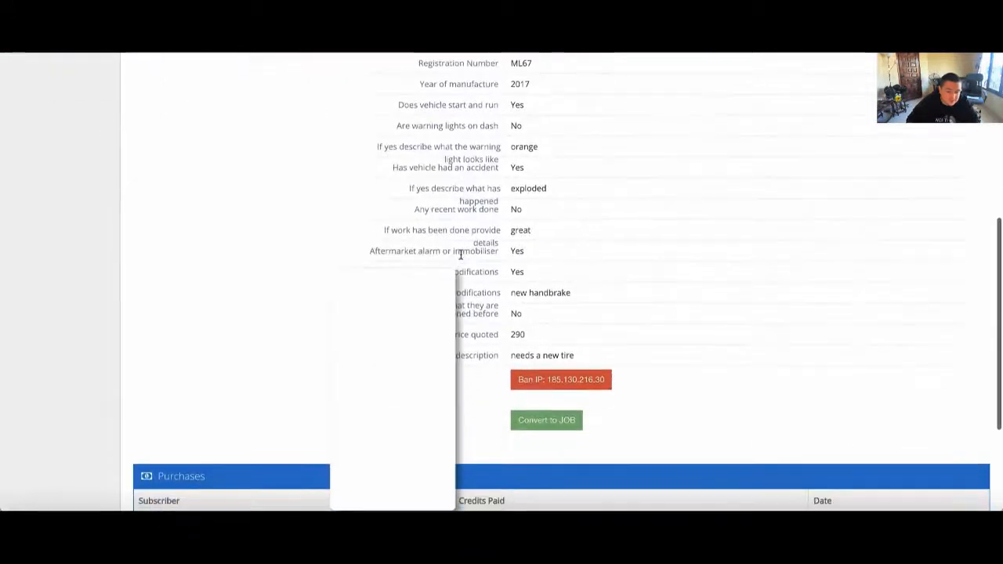
pyautogui.scroll(-2, 461, 255)
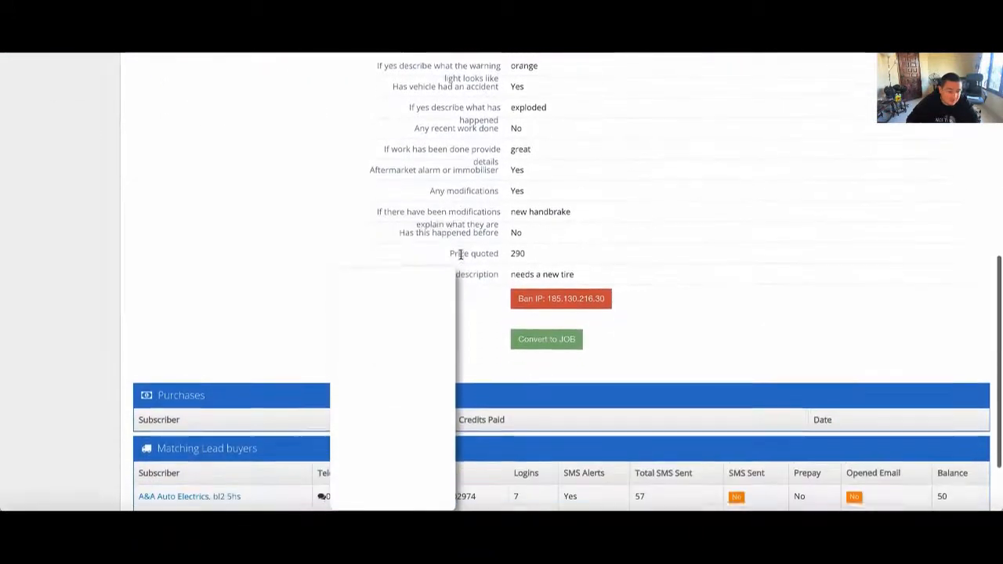
pyautogui.scroll(-3, 461, 254)
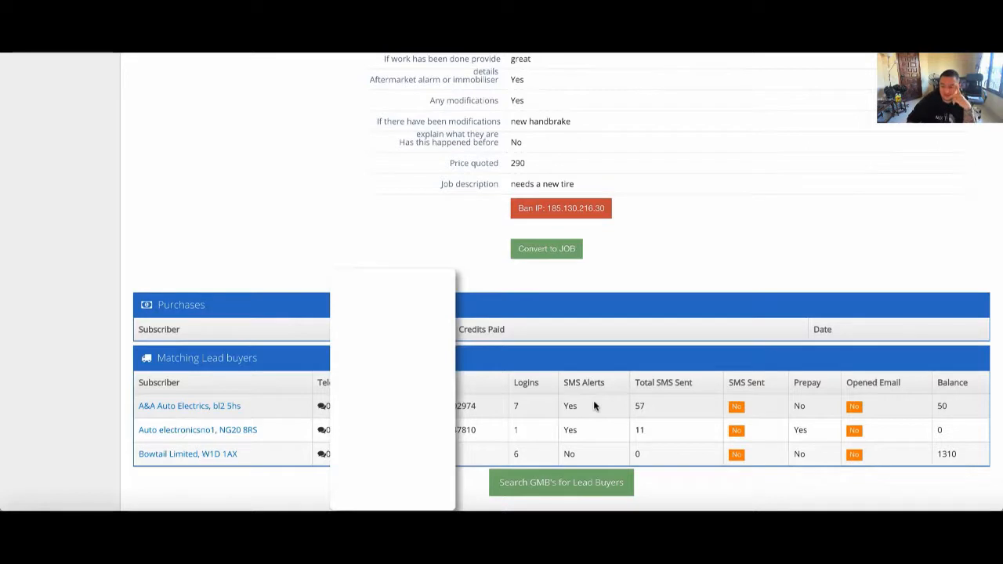
pyautogui.scroll(10, 594, 405)
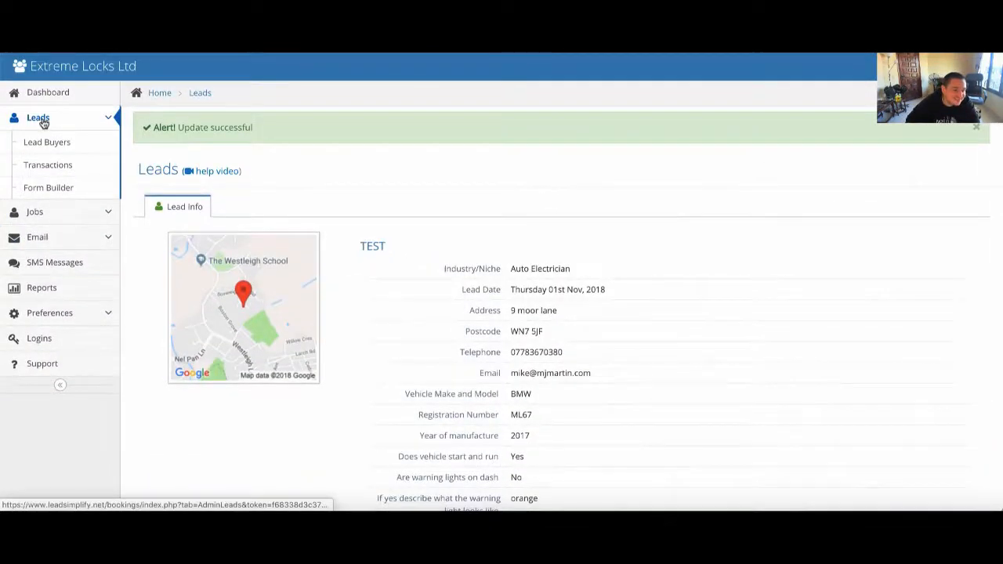
# Turn off the TEST lead's Enabled switch in the Leads list, then return to the booking site
pyautogui.click(39, 119)
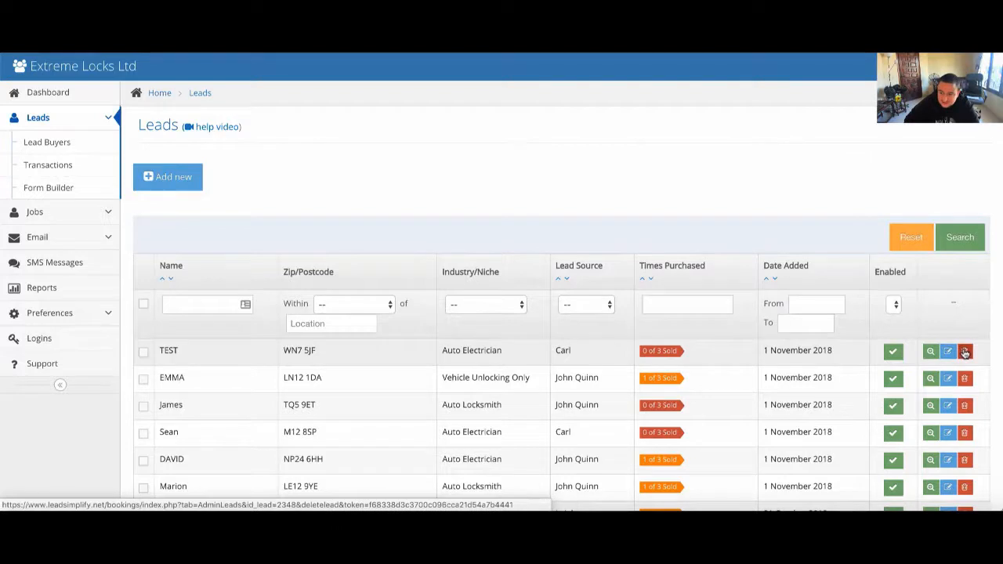
pyautogui.click(897, 355)
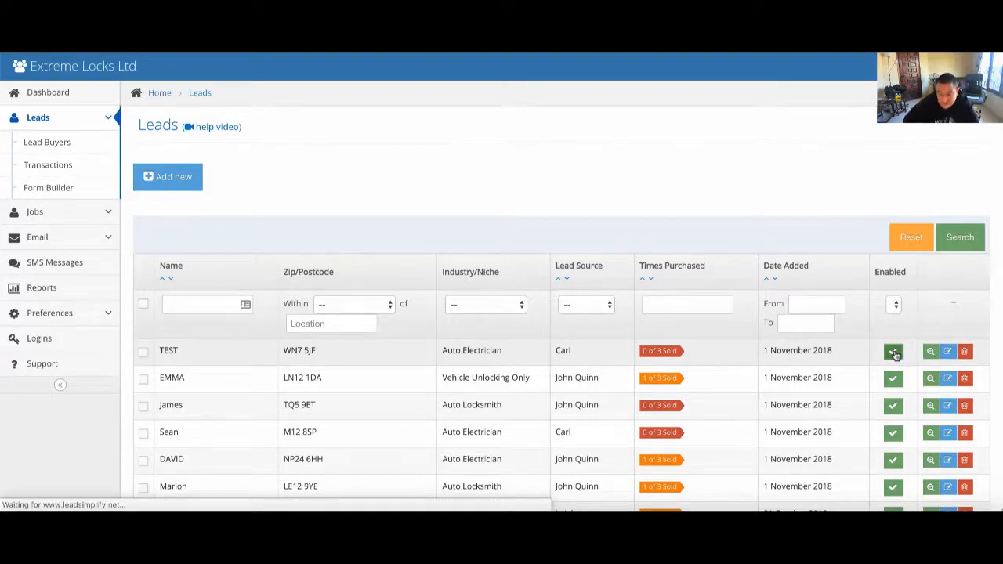
pyautogui.scroll(-3, 857, 366)
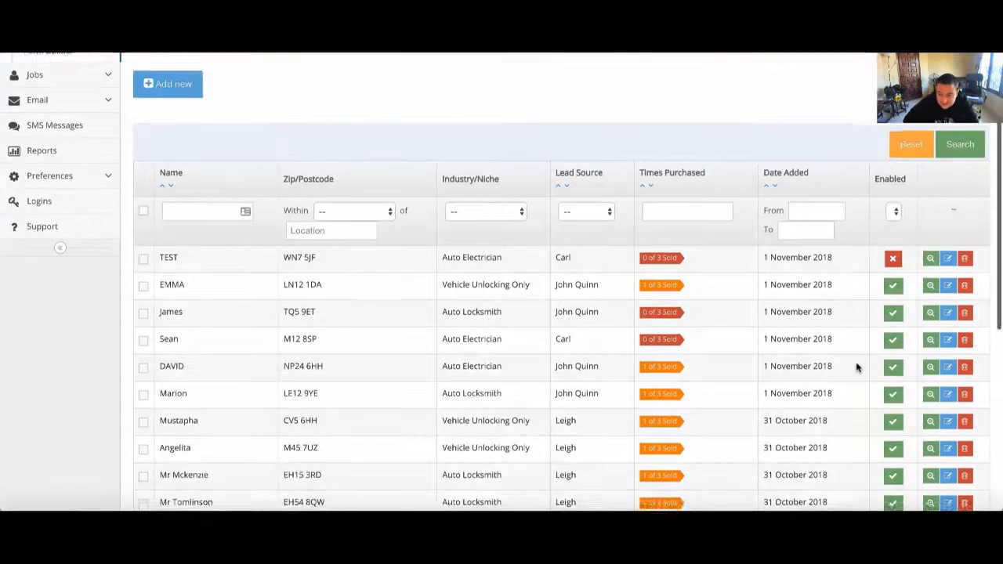
pyautogui.scroll(2, 857, 367)
pyautogui.scroll(1, 858, 368)
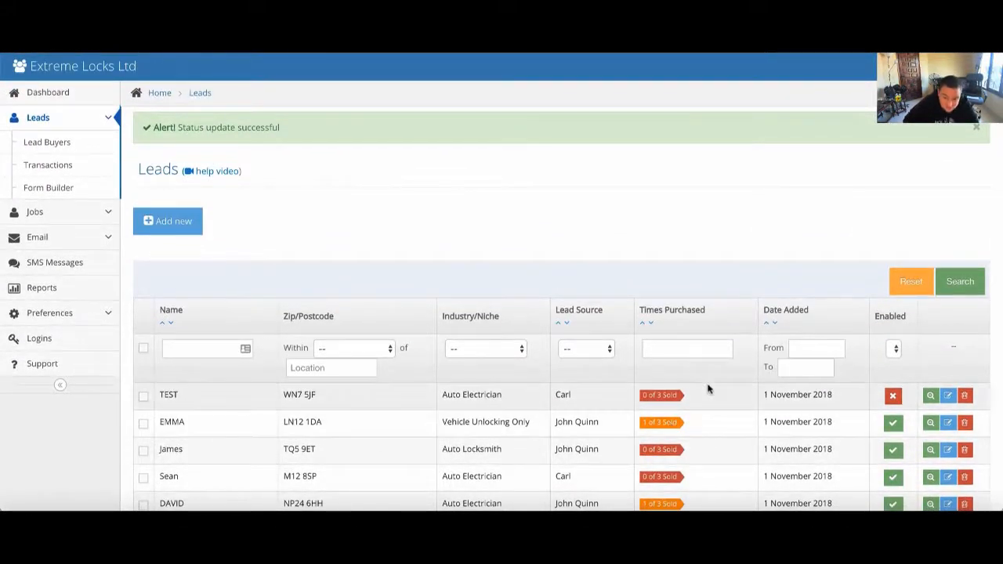
pyautogui.scroll(-1, 712, 427)
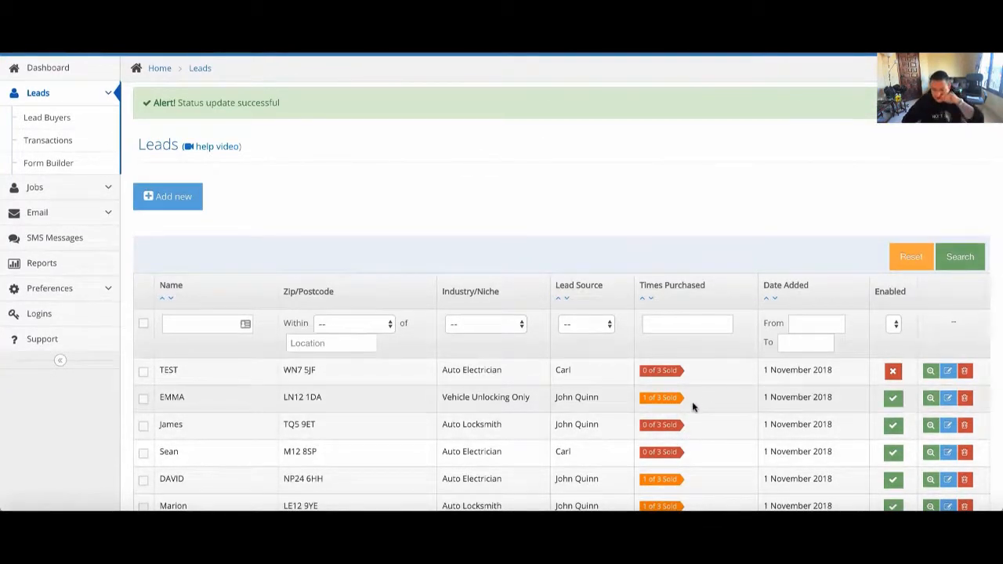
pyautogui.scroll(-1, 722, 398)
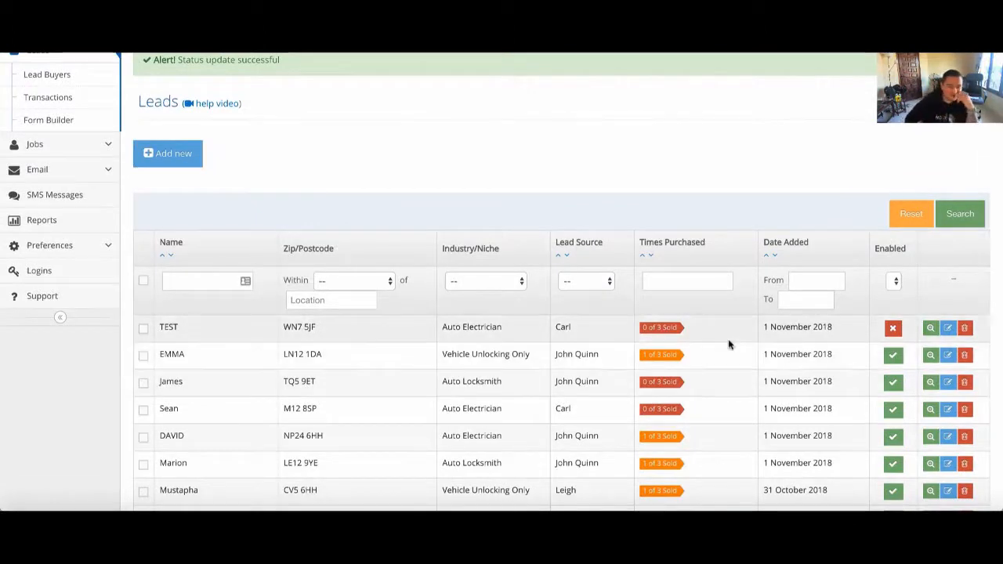
pyautogui.scroll(2, 728, 342)
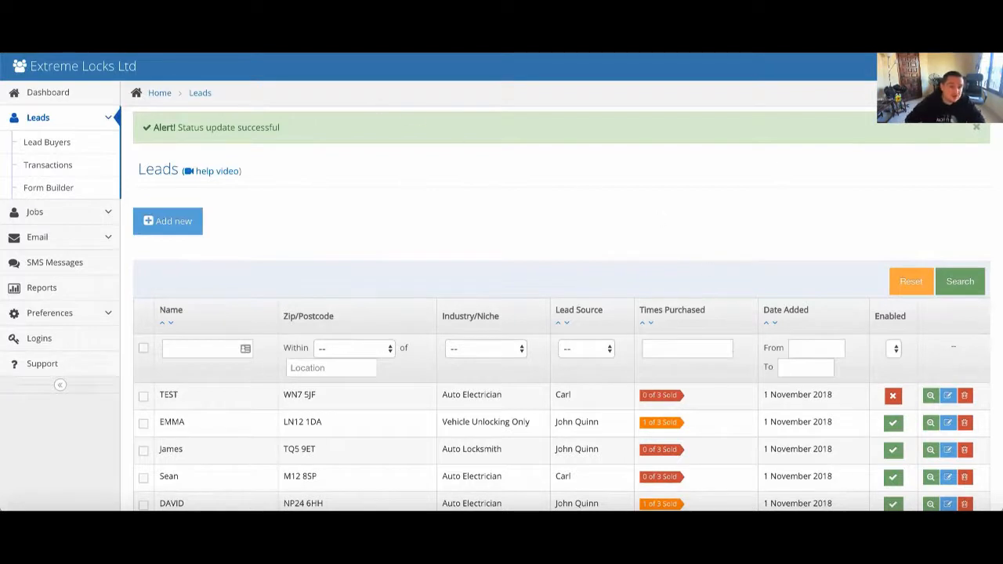
pyautogui.hotkey('ctrl', 'Tab')
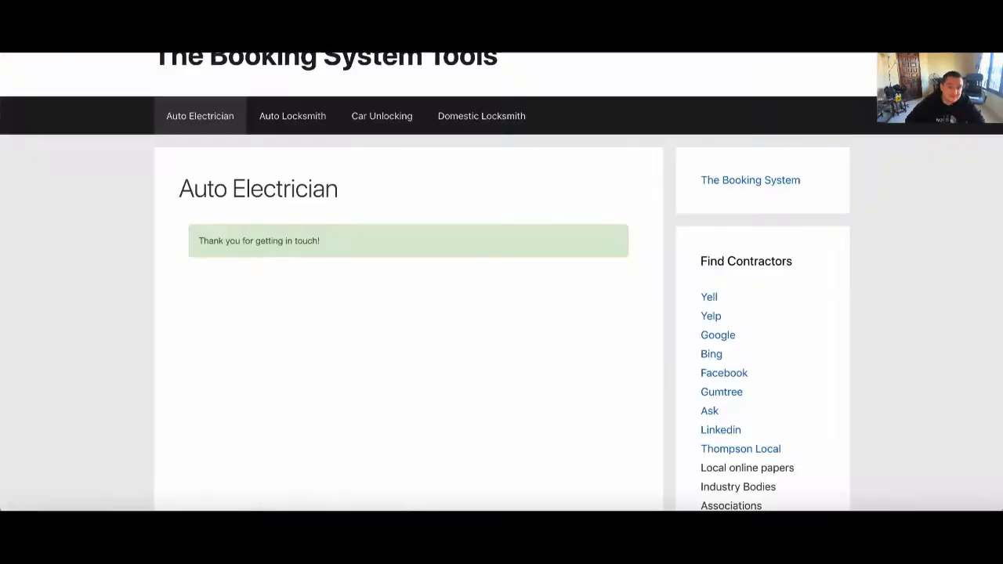
# Browse the Auto Locksmith, Car Unlocking and Domestic Locksmith booking pages, then go back to LeadSimplify Leads
pyautogui.click(298, 123)
pyautogui.scroll(-6, 336, 282)
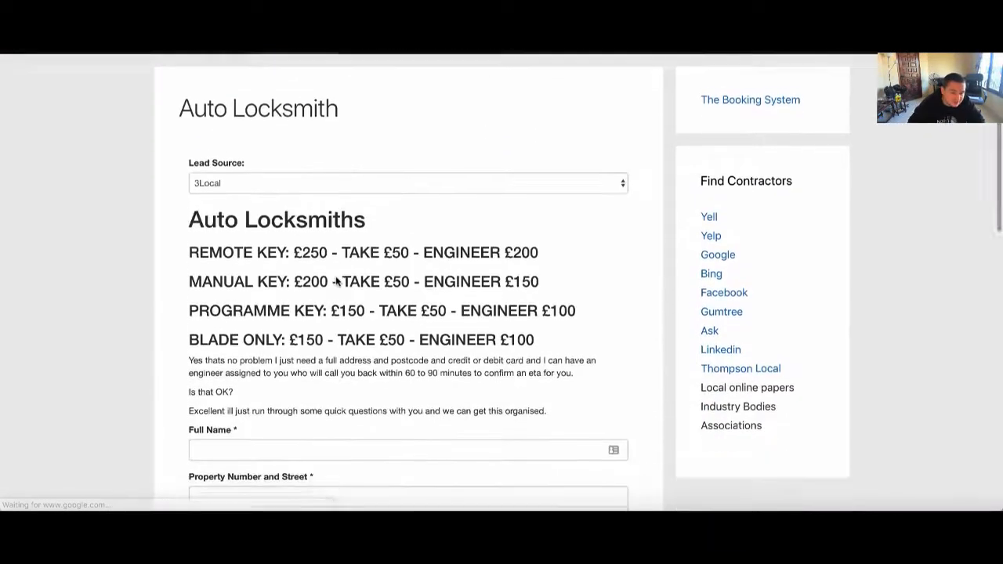
pyautogui.scroll(-5, 336, 282)
pyautogui.scroll(15, 337, 280)
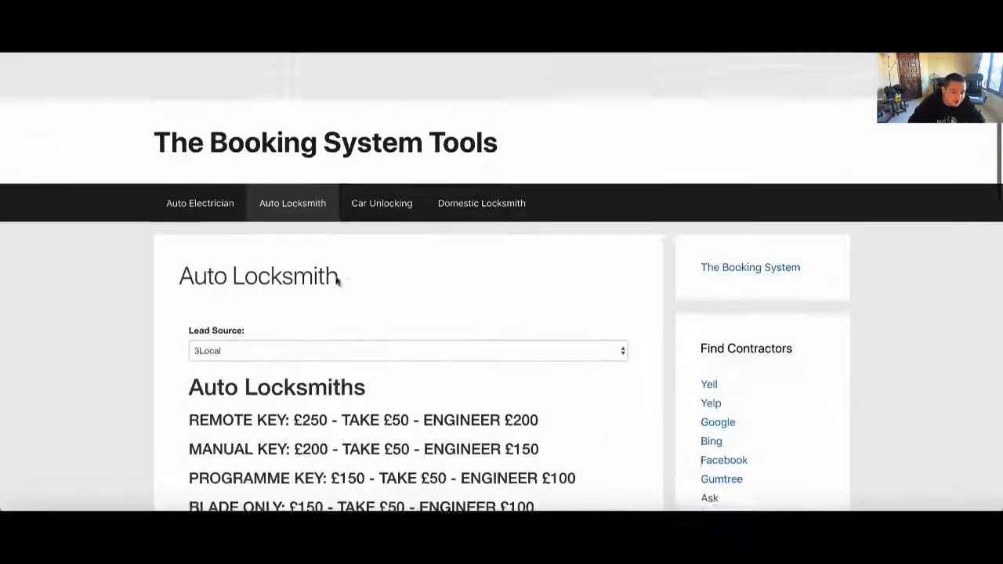
pyautogui.scroll(-1, 268, 168)
pyautogui.click(402, 156)
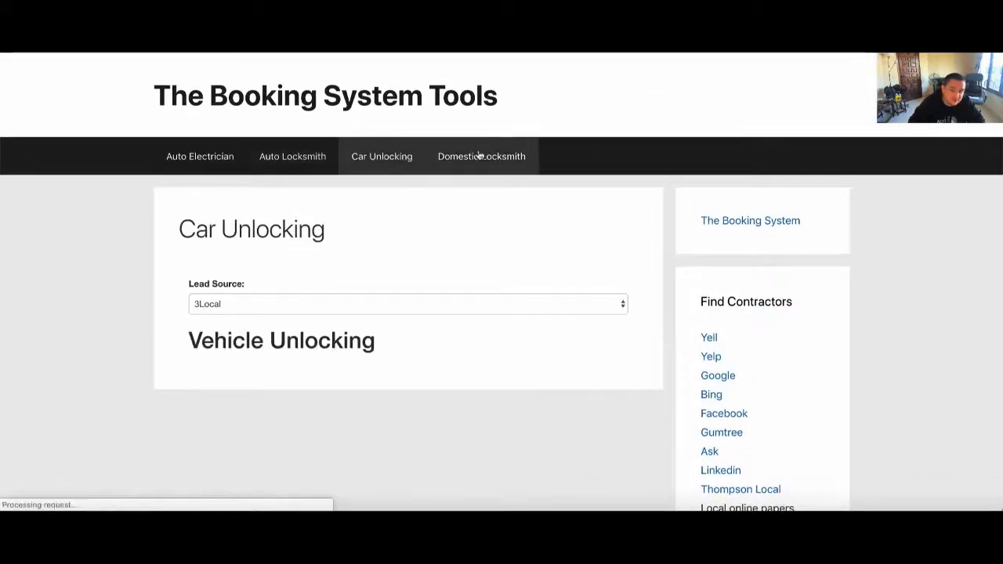
pyautogui.click(477, 156)
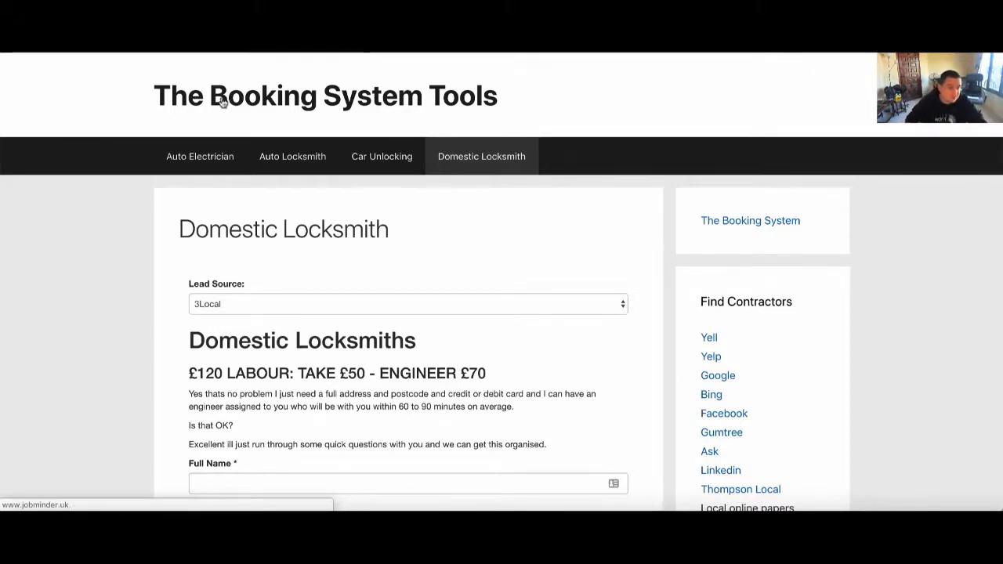
pyautogui.click(94, 39)
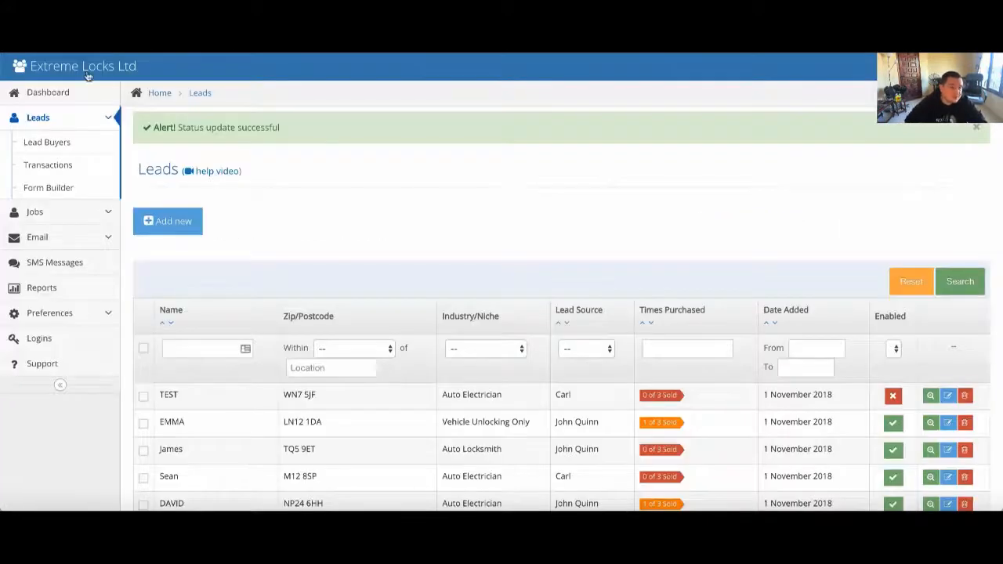
# Go to Lead Buyers, add a new buyer and look over the blank Company Info form
pyautogui.click(50, 142)
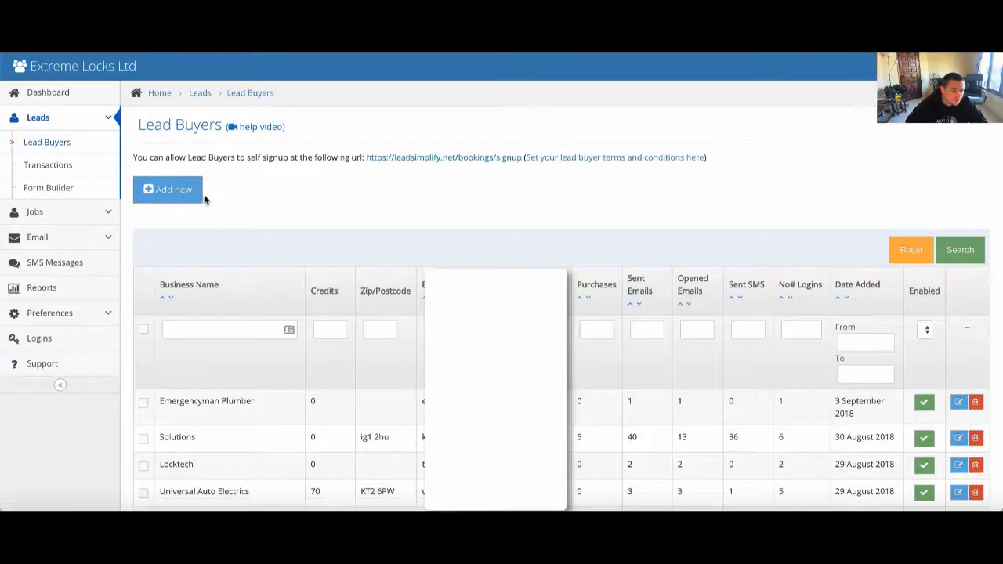
pyautogui.click(194, 197)
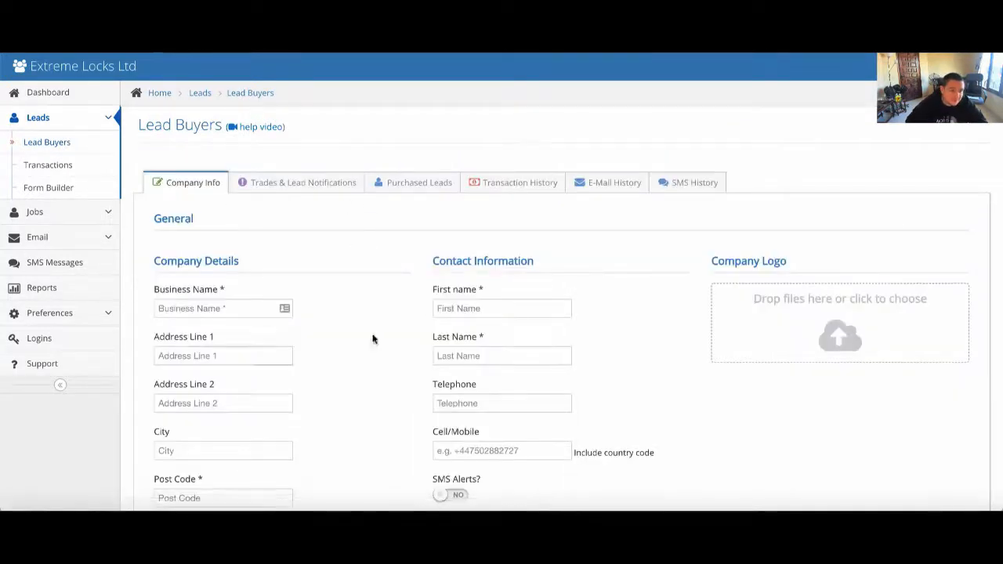
pyautogui.scroll(-5, 363, 366)
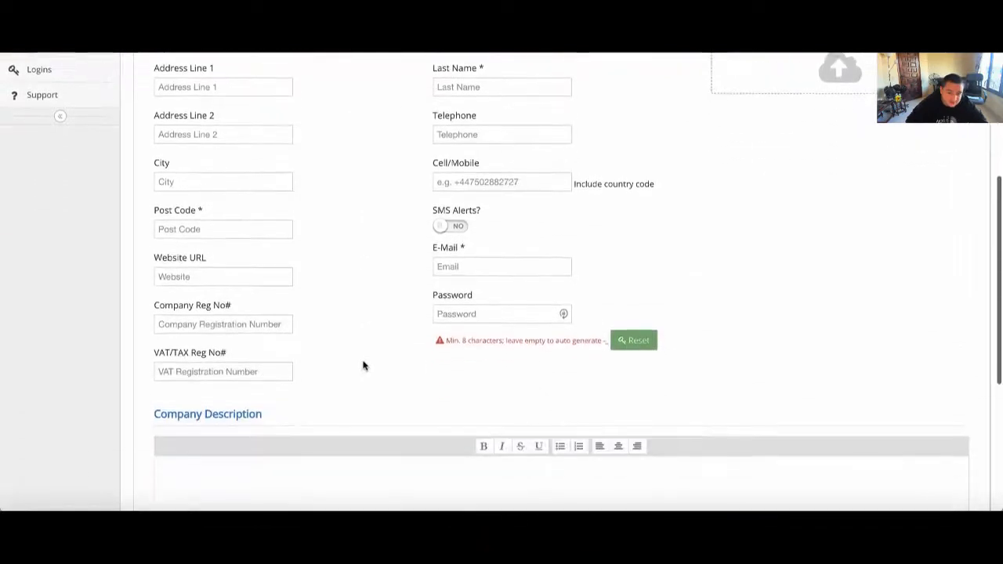
pyautogui.scroll(3, 363, 365)
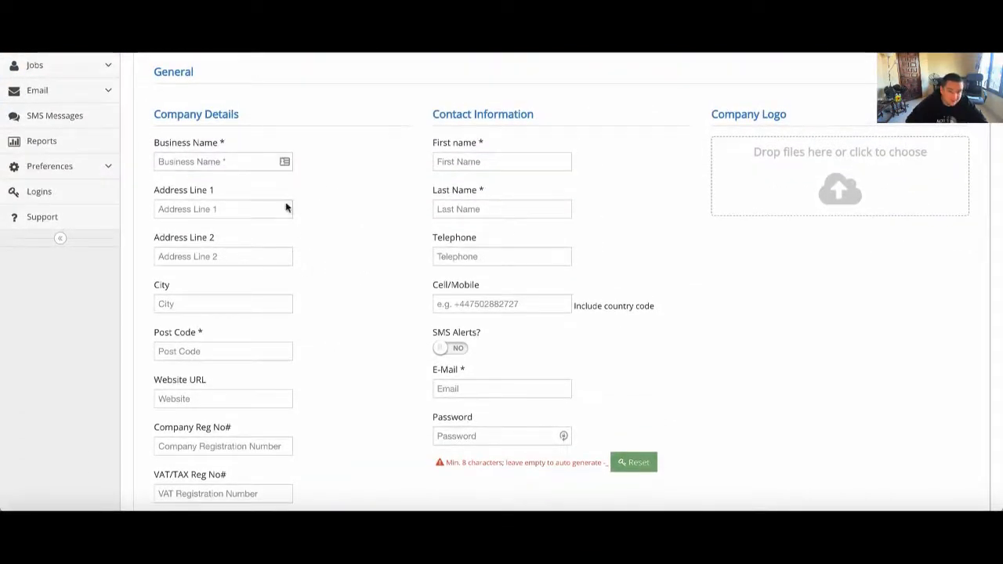
pyautogui.scroll(-3, 352, 352)
pyautogui.scroll(6, 352, 352)
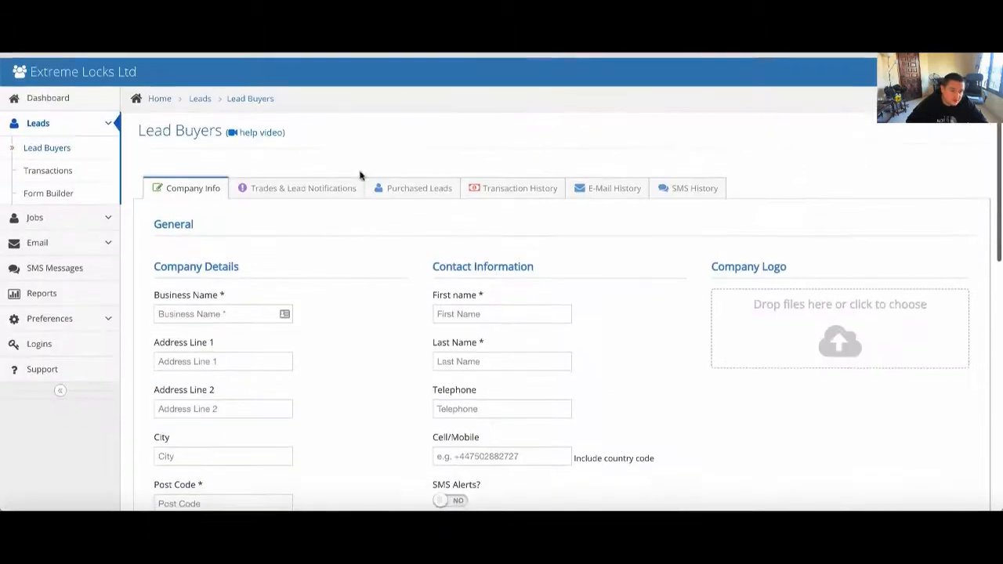
# Select Kitchen as the buyer's Industry/Niche trade under Trades & Lead Notifications
pyautogui.click(290, 186)
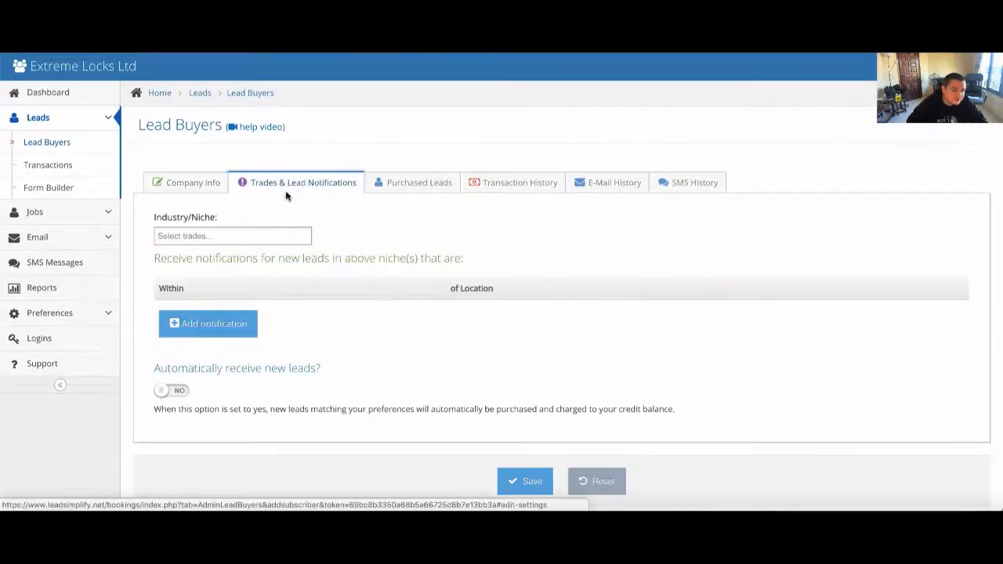
pyautogui.click(237, 235)
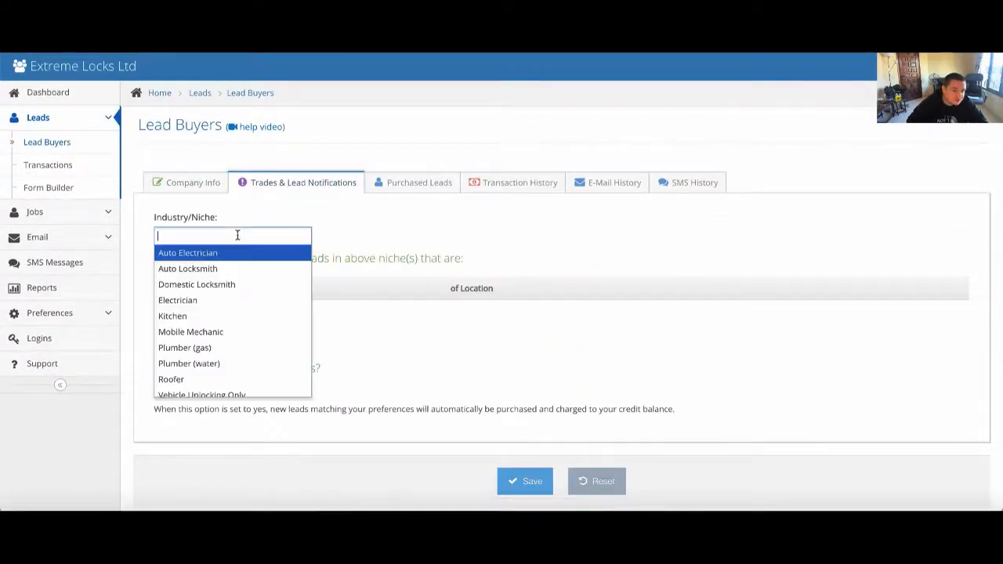
pyautogui.click(209, 315)
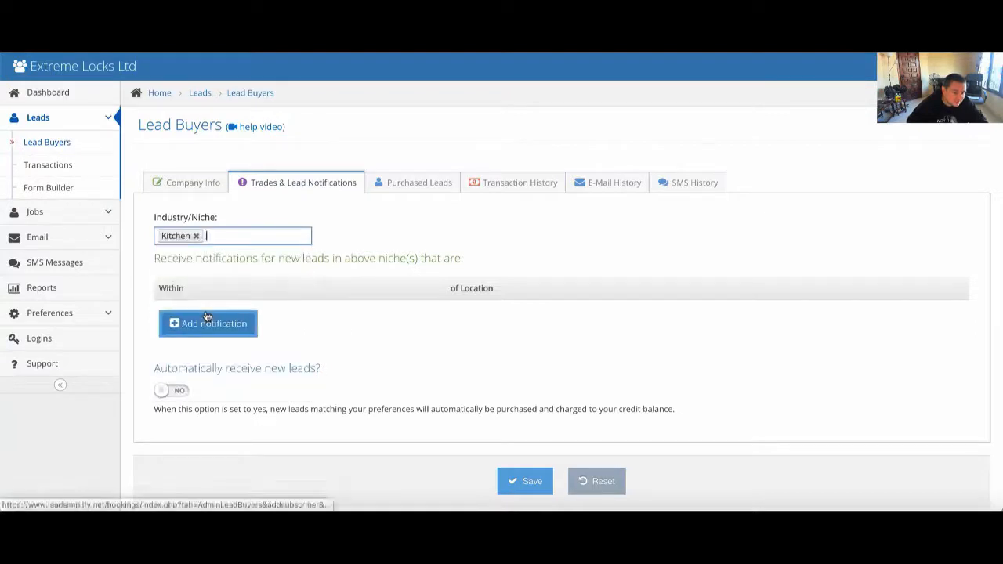
pyautogui.click(196, 236)
pyautogui.click(210, 235)
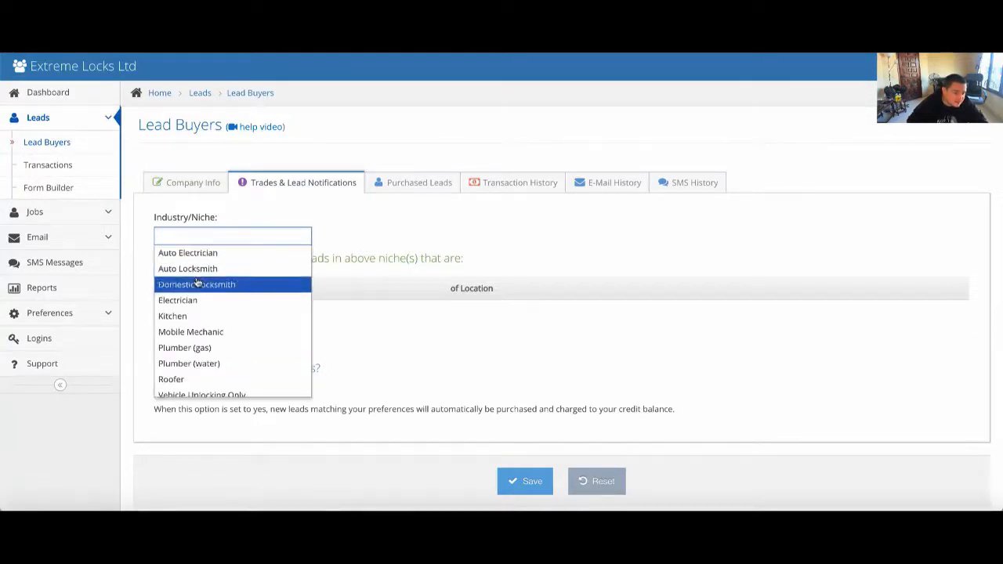
pyautogui.click(185, 316)
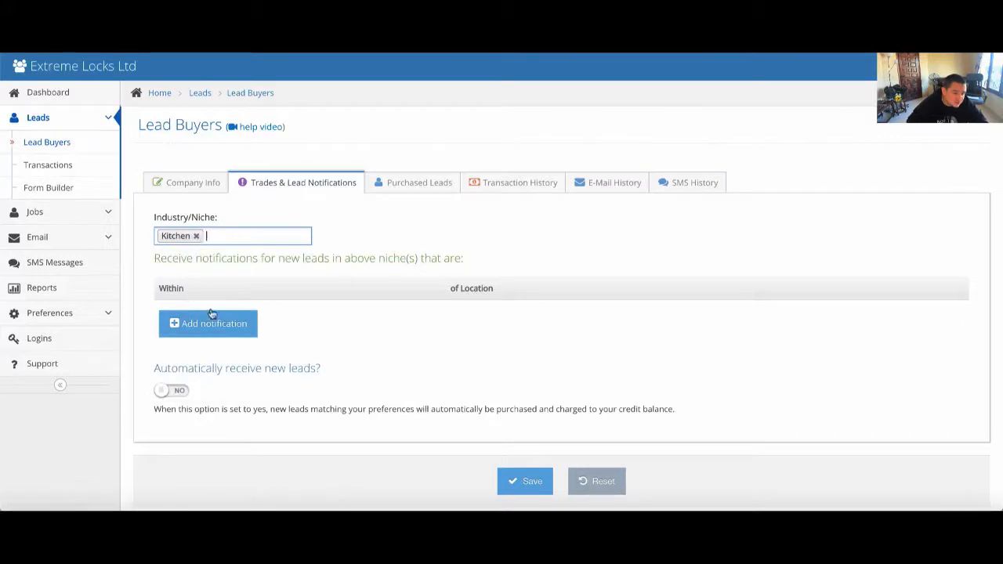
# Add a 50-mile notification area around Manchester Road, Rochdale, UK
pyautogui.click(209, 315)
pyautogui.click(184, 315)
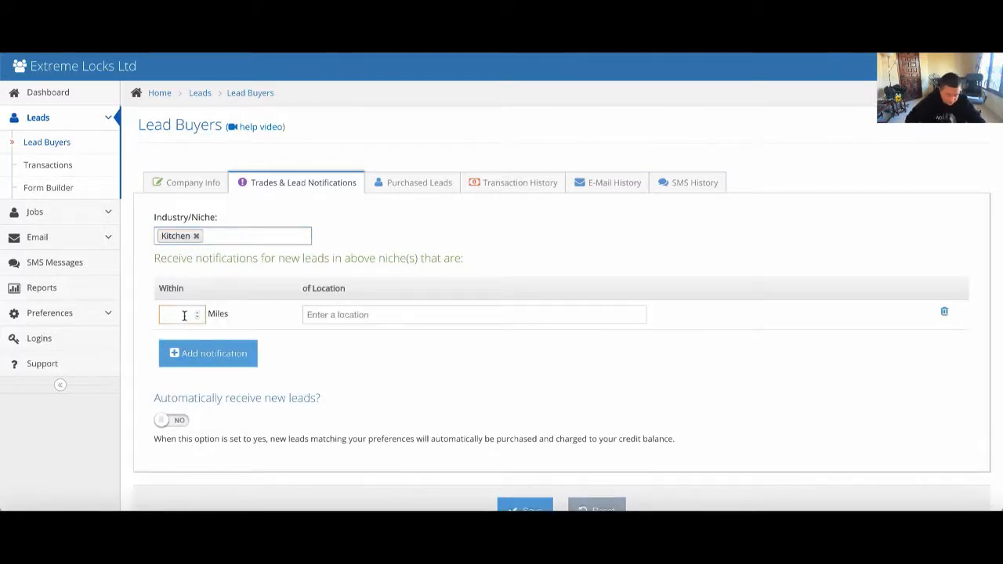
pyautogui.click(343, 312)
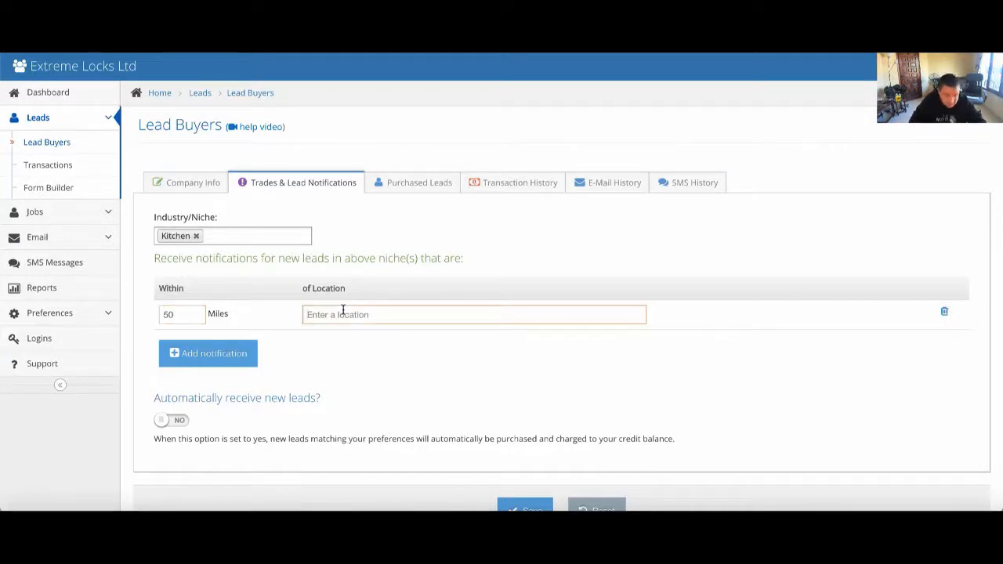
pyautogui.write('Manchester ')
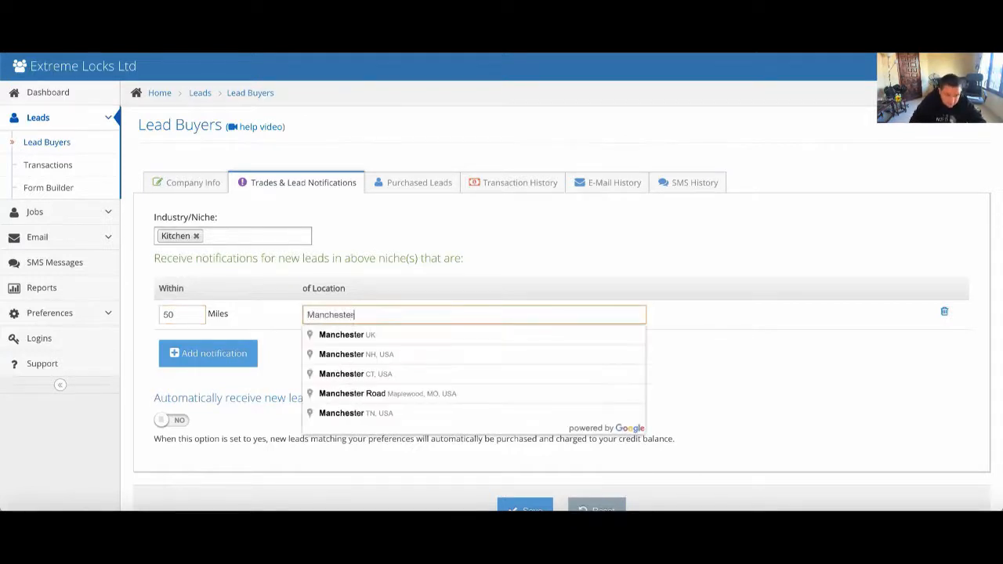
pyautogui.write('Road')
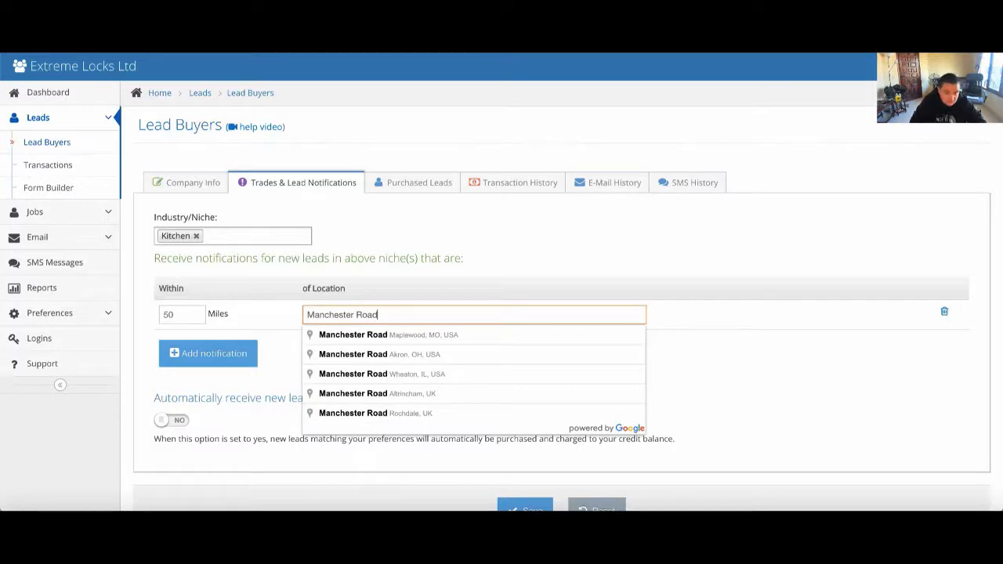
pyautogui.click(398, 413)
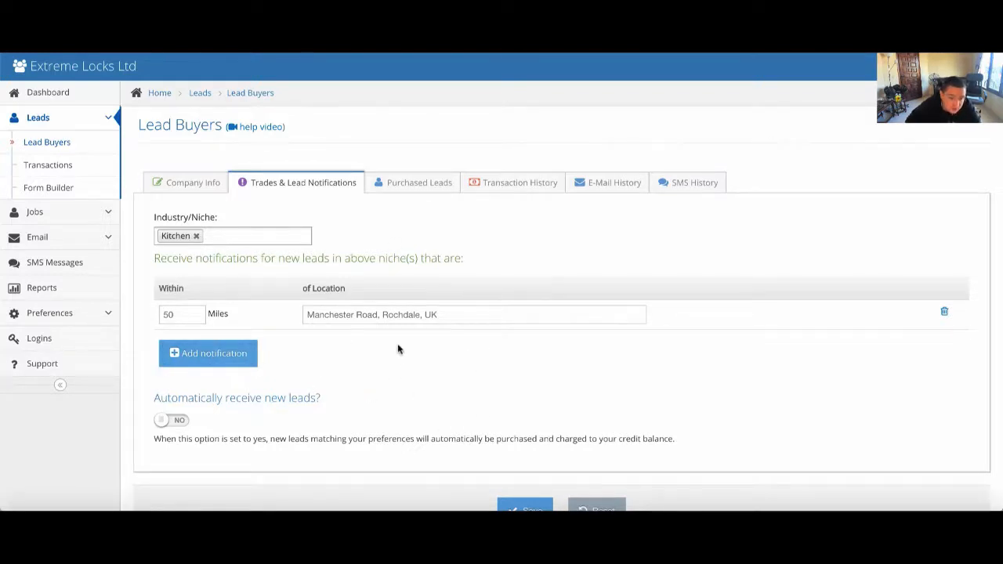
# Set 'Automatically receive new leads?' to YES
pyautogui.click(180, 422)
pyautogui.click(183, 422)
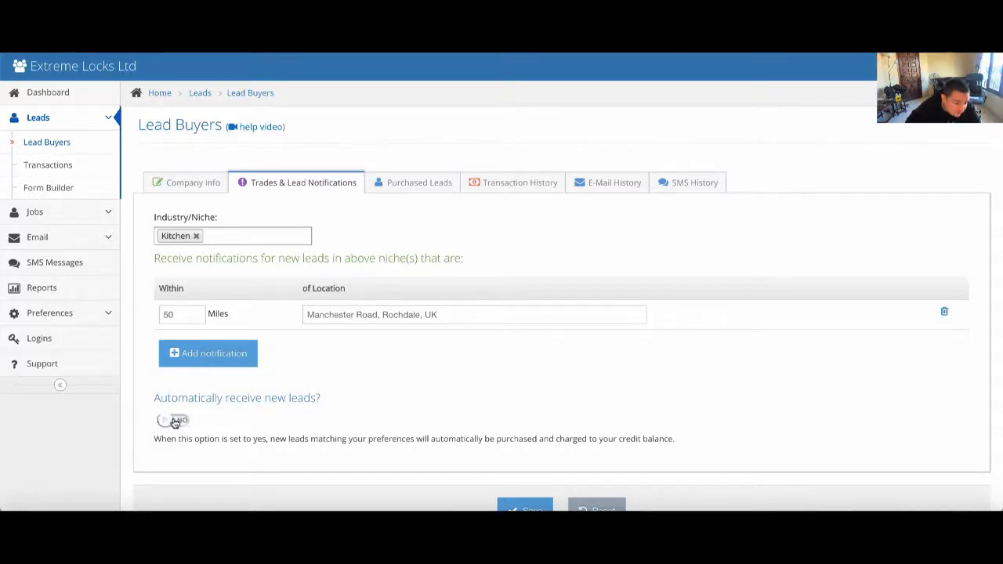
pyautogui.click(185, 422)
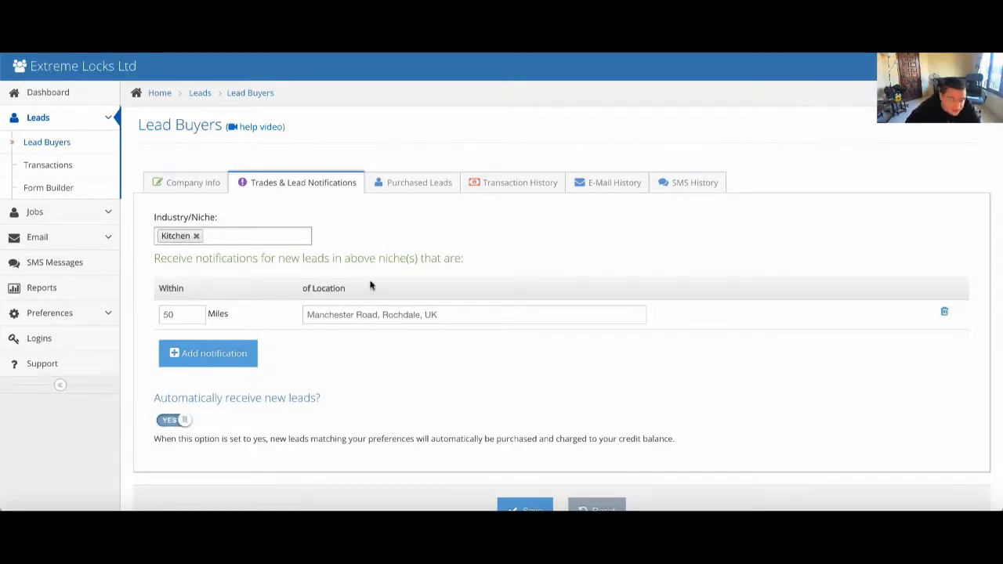
# Switch 'Automatically receive new leads?' to NO
pyautogui.click(176, 423)
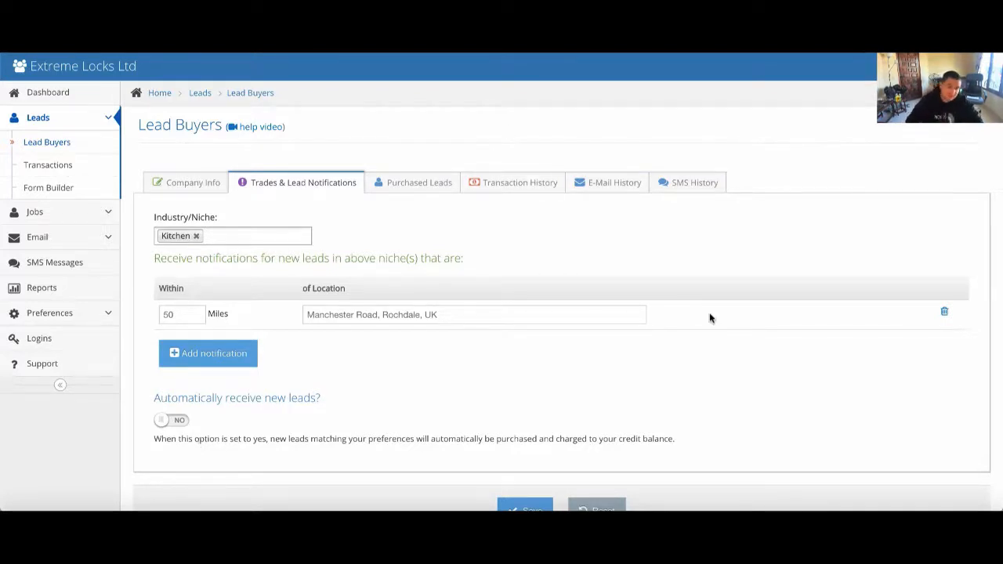
# Toggle auto-receive to YES and back to NO, then delete the Kitchen tag from Industry/Niche
pyautogui.scroll(-3, 710, 319)
pyautogui.scroll(3, 710, 319)
pyautogui.click(181, 422)
pyautogui.click(182, 423)
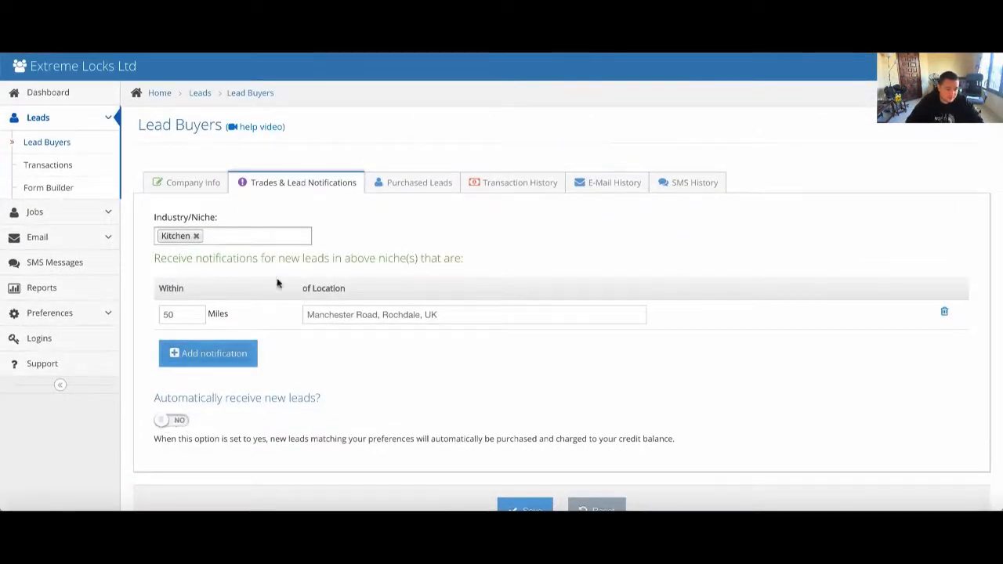
pyautogui.click(195, 236)
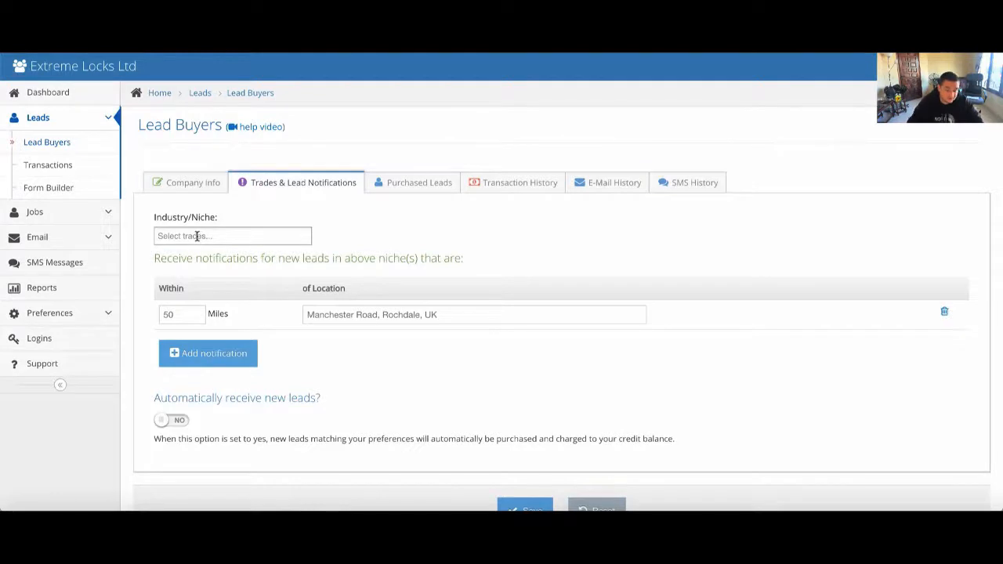